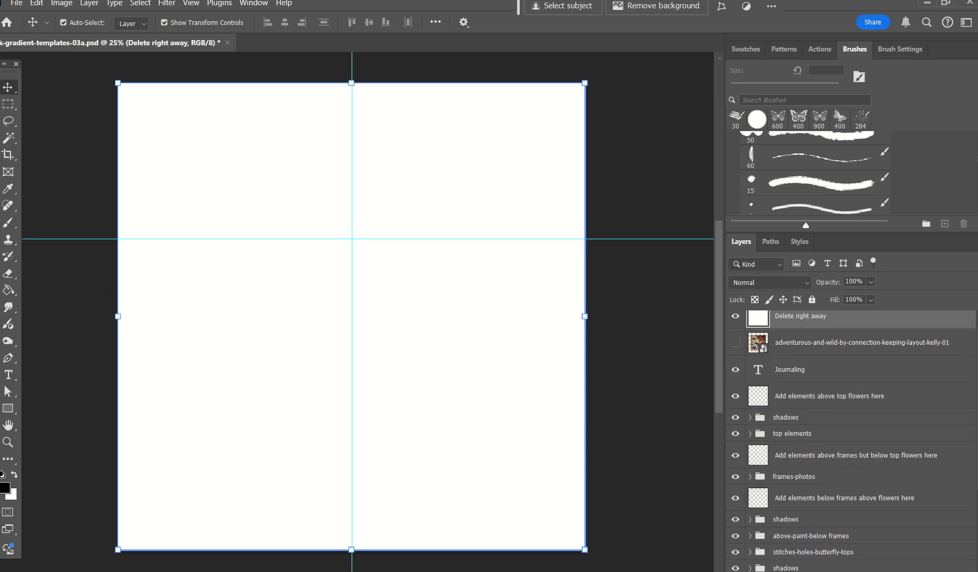
- Delete the white "Delete right away" layer covering the template
{"action": "key", "text": "Delete"}
{"action": "mouse_move", "coordinate": [719, 305]}
{"action": "left_mouse_down"}
{"action": "mouse_move", "coordinate": [719, 279]}
{"action": "mouse_move", "coordinate": [723, 299]}
{"action": "left_mouse_up"}
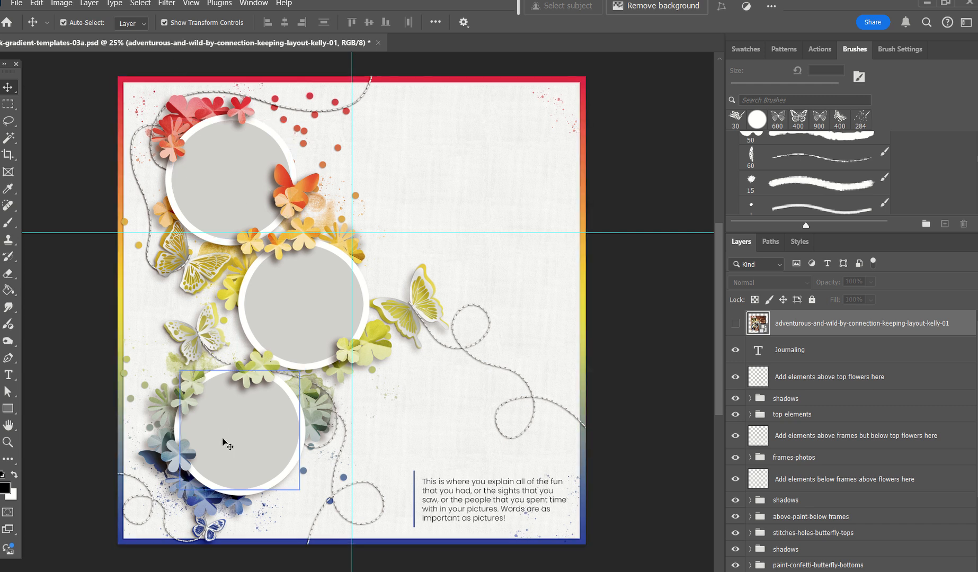
- Show the hidden sample layout layer and scale it up proportionally to cover the whole page
{"action": "left_click", "coordinate": [735, 323]}
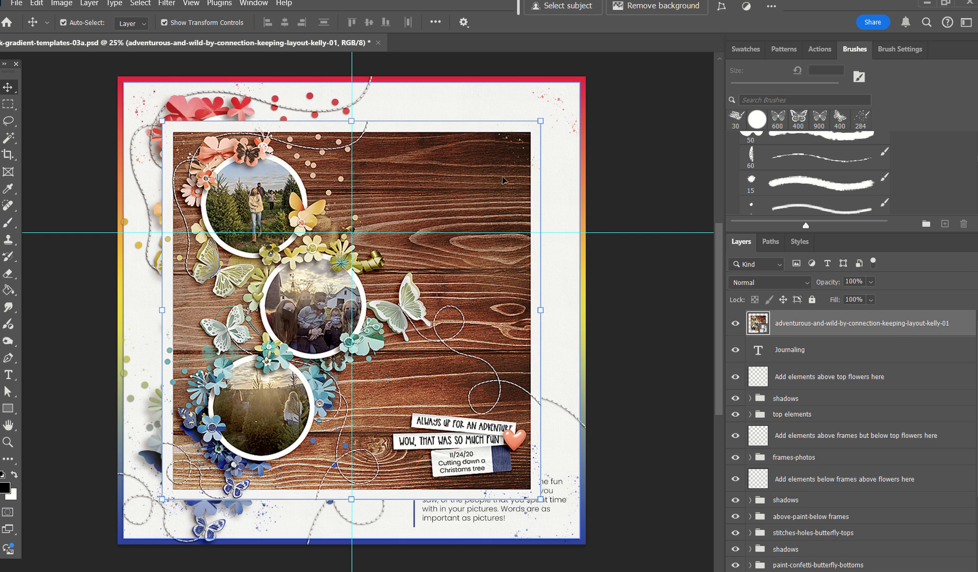
{"action": "left_click_drag", "start_coordinate": [540, 121], "coordinate": [587, 74]}
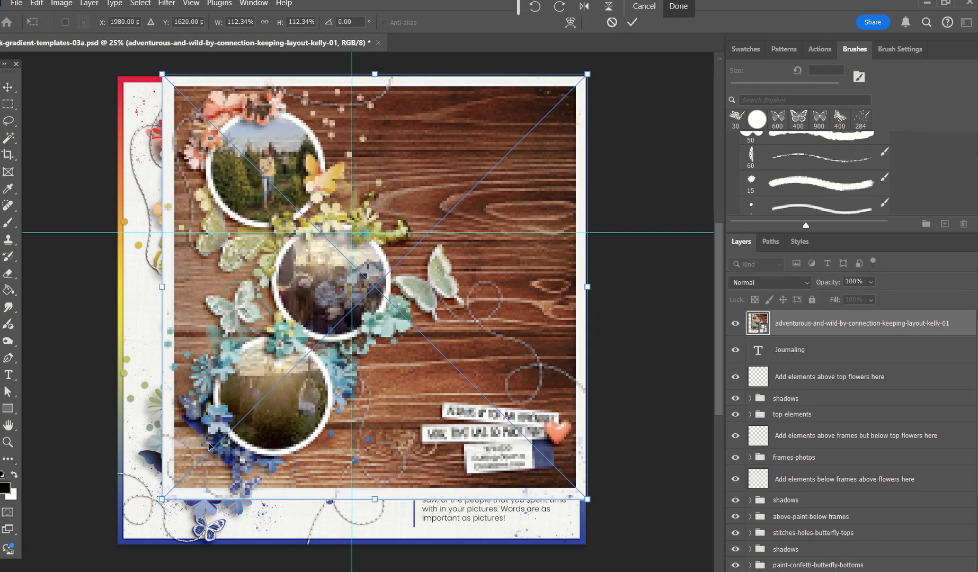
{"action": "left_click_drag", "start_coordinate": [161, 499], "coordinate": [117, 544]}
{"action": "left_click", "coordinate": [632, 22]}
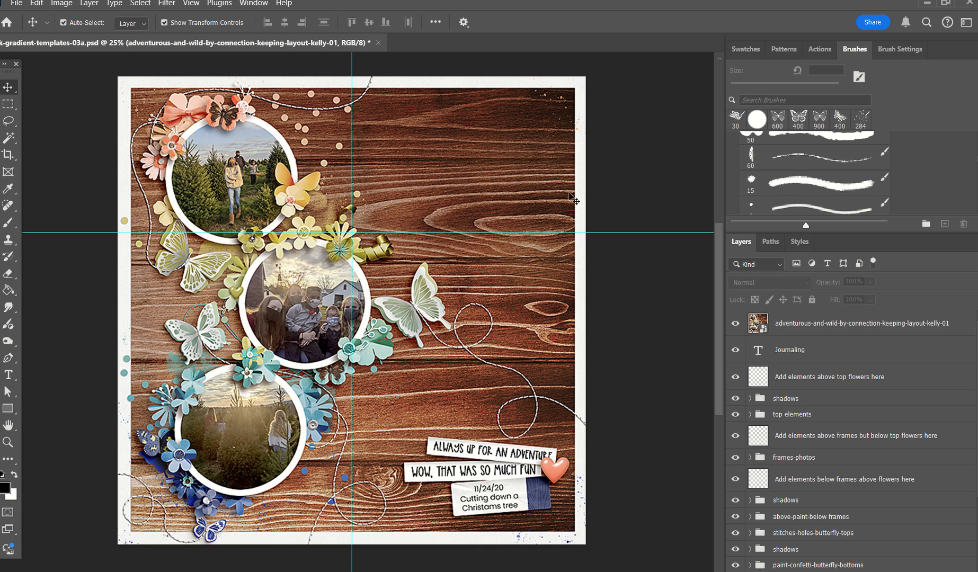
- Shift the sample layout around the page to compare it with the template underneath
{"action": "left_click_drag", "start_coordinate": [372, 201], "coordinate": [564, 175]}
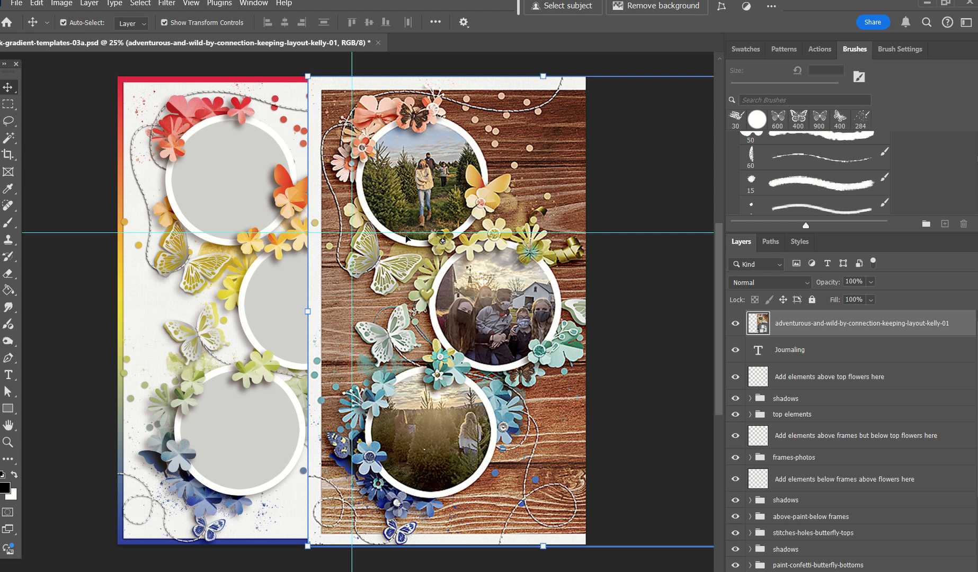
{"action": "left_click_drag", "start_coordinate": [451, 142], "coordinate": [242, 140]}
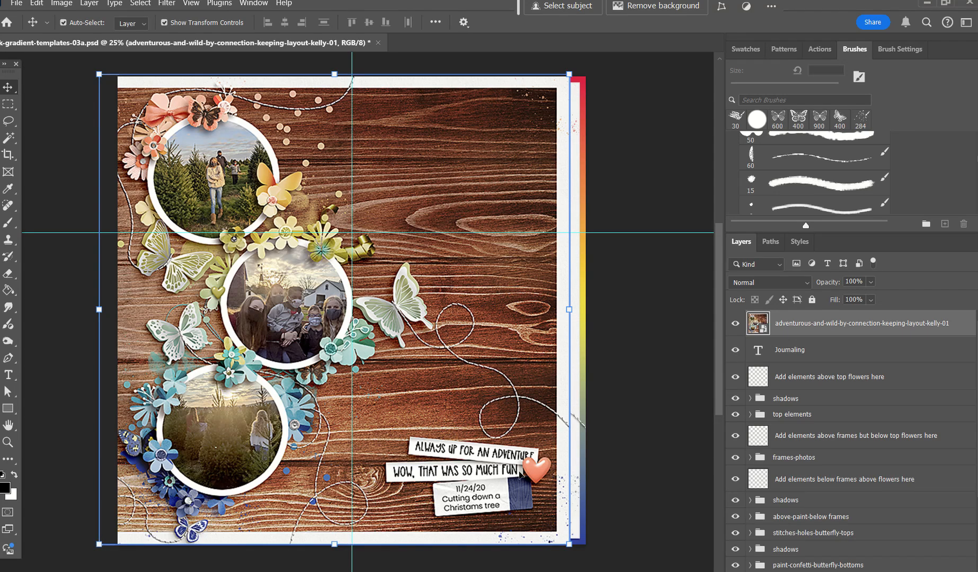
{"action": "left_click_drag", "start_coordinate": [479, 181], "coordinate": [483, 223]}
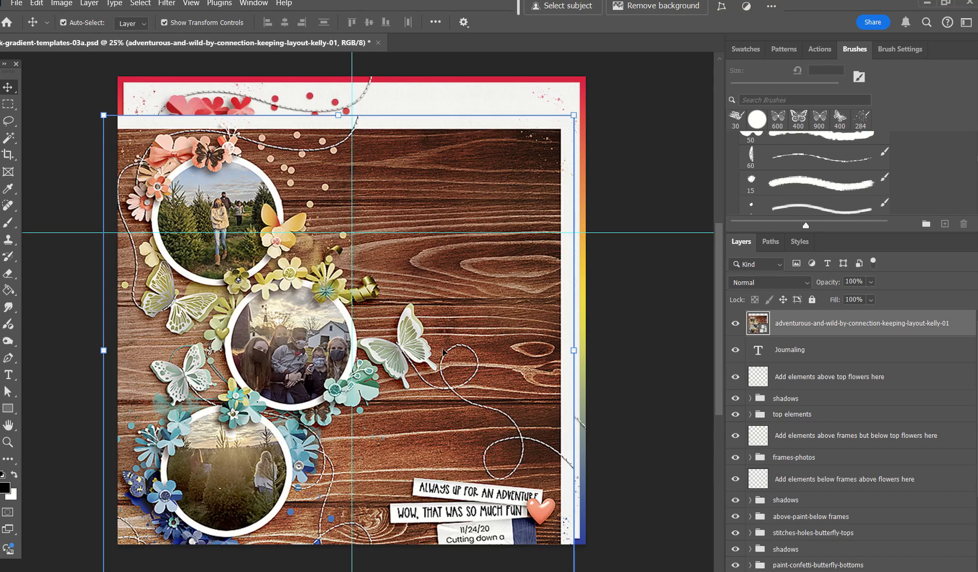
{"action": "left_click_drag", "start_coordinate": [486, 166], "coordinate": [510, 137]}
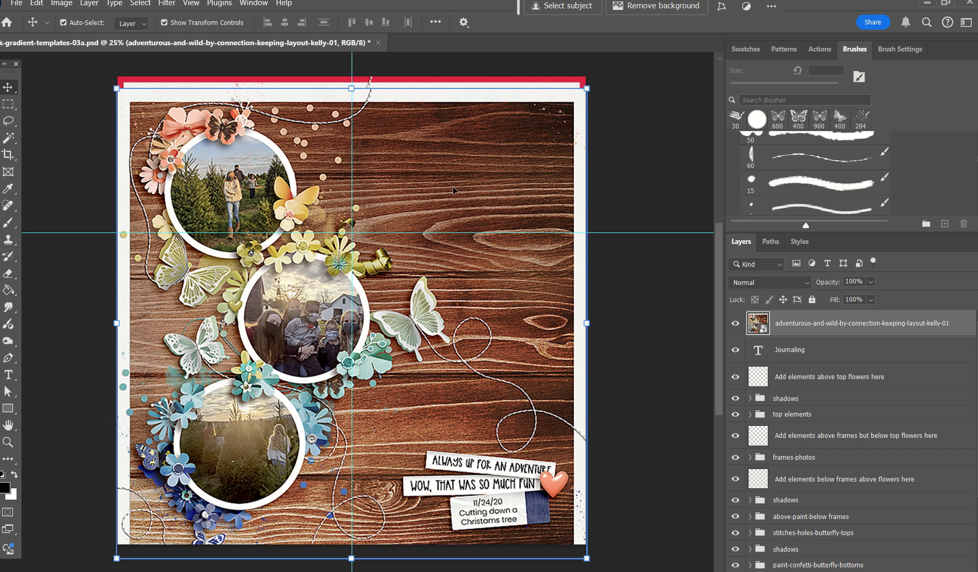
- Delete the sample layout layer and hide the guides
{"action": "key", "text": "Delete"}
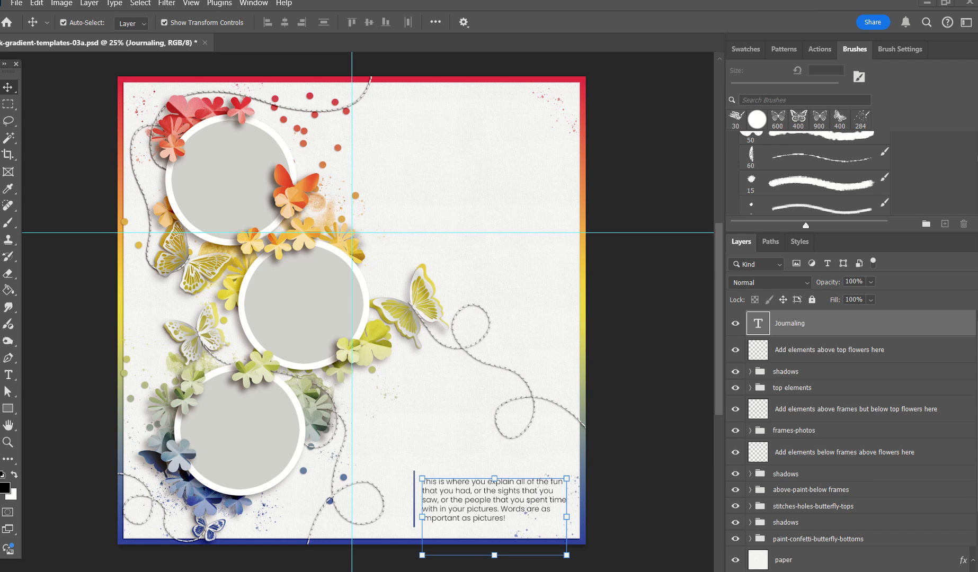
{"action": "key", "text": "ctrl+h"}
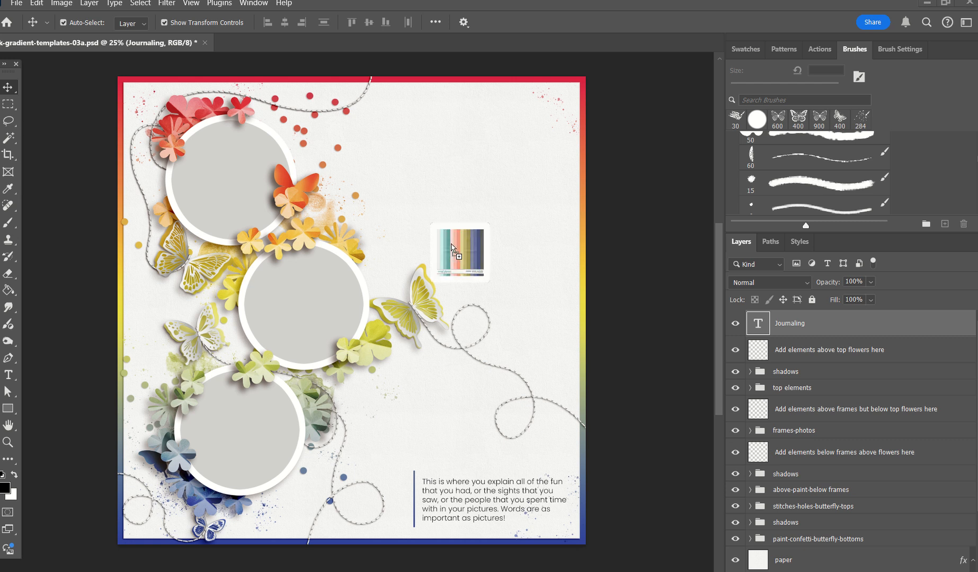
- Place the "inner wild: solids" preview image on the page and shift it slightly right as a colour reference
{"action": "left_click_drag", "start_coordinate": [459, 247], "coordinate": [457, 265]}
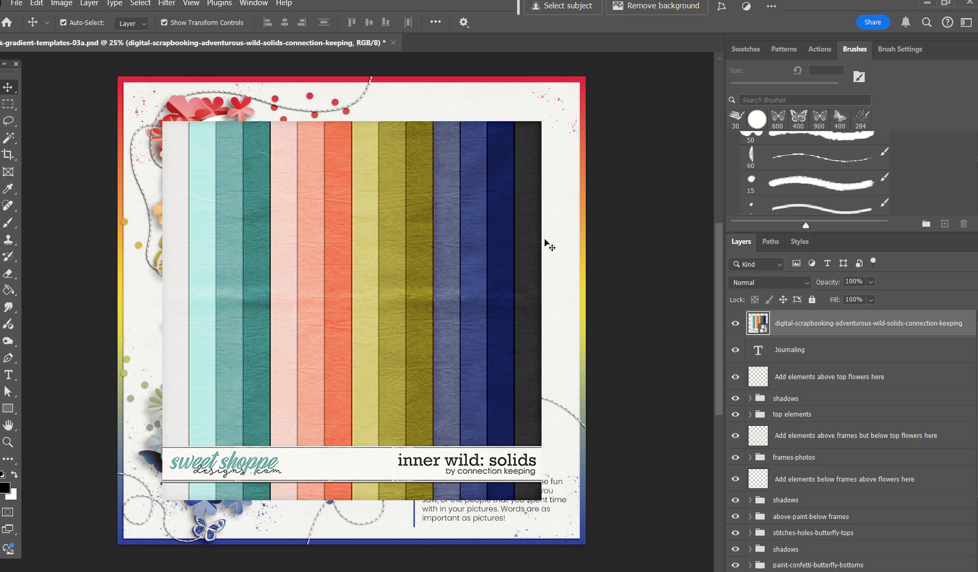
{"action": "left_click_drag", "start_coordinate": [356, 339], "coordinate": [376, 341]}
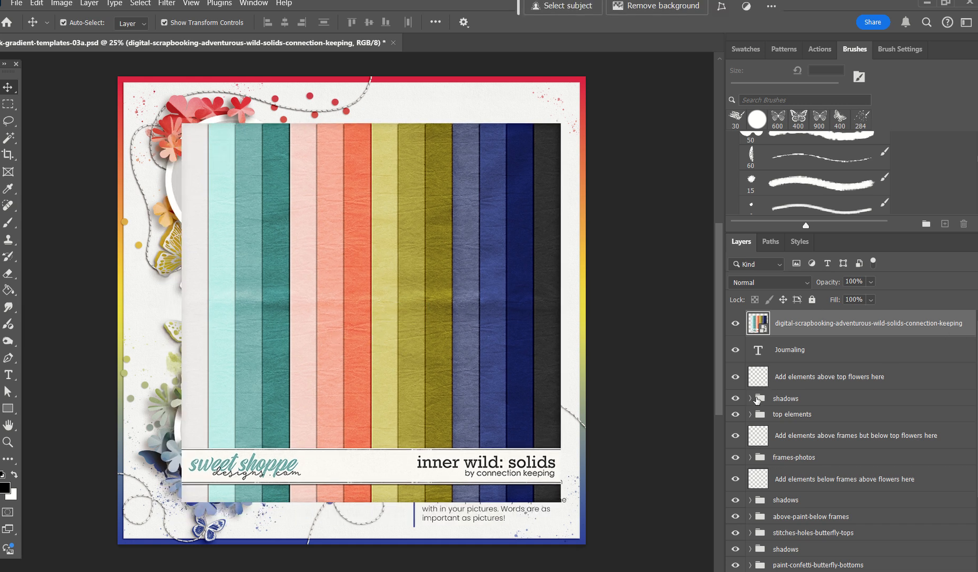
- Expand the top elements group and open its "change gradient here" fill in the Gradient Editor, keeping the editor clear of the palette image
{"action": "scroll", "coordinate": [830, 391], "scroll_direction": "down", "scroll_amount": 1}
{"action": "left_click", "coordinate": [749, 374]}
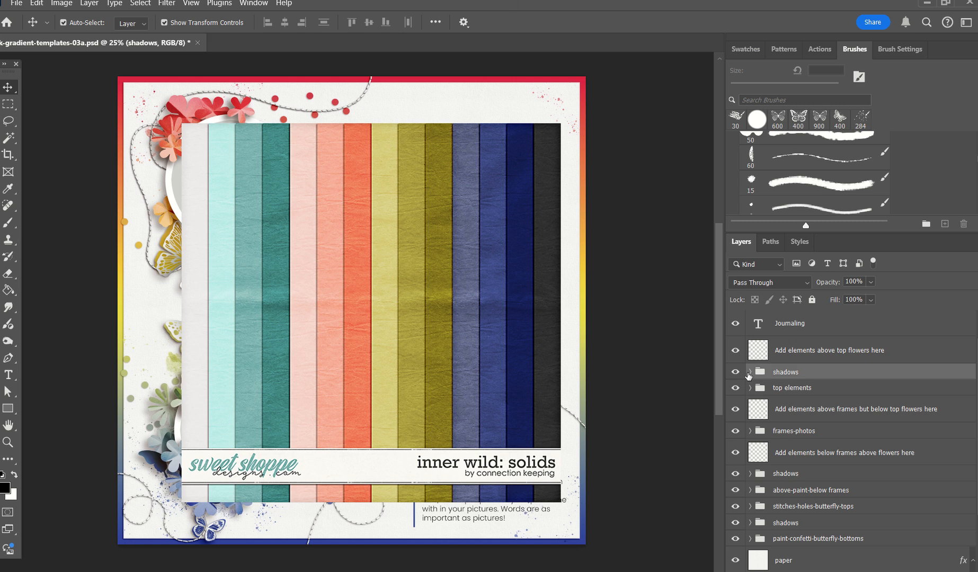
{"action": "left_click", "coordinate": [750, 372]}
{"action": "left_click", "coordinate": [750, 372]}
{"action": "scroll", "coordinate": [831, 352], "scroll_direction": "up", "scroll_amount": 1}
{"action": "left_click", "coordinate": [749, 414]}
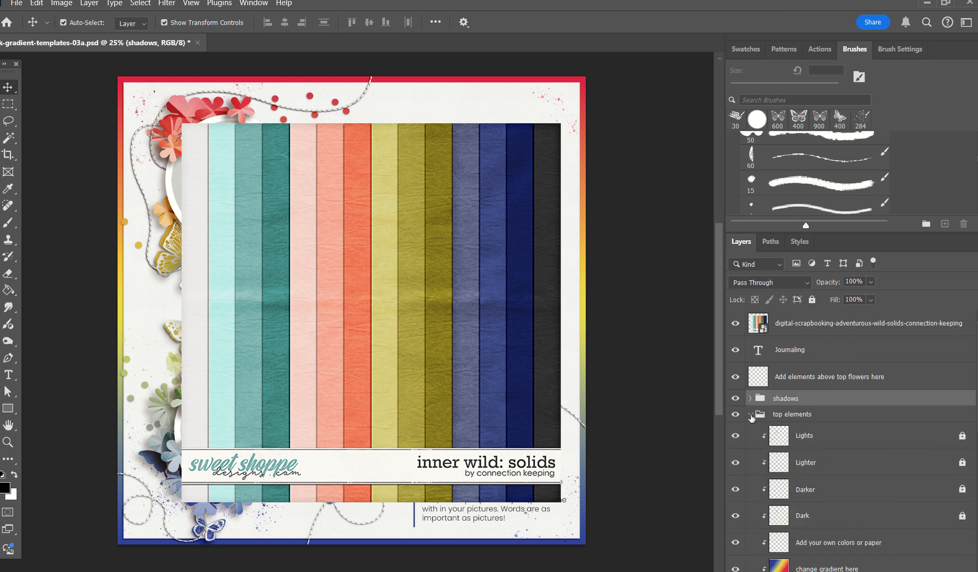
{"action": "scroll", "coordinate": [826, 401], "scroll_direction": "down", "scroll_amount": 3}
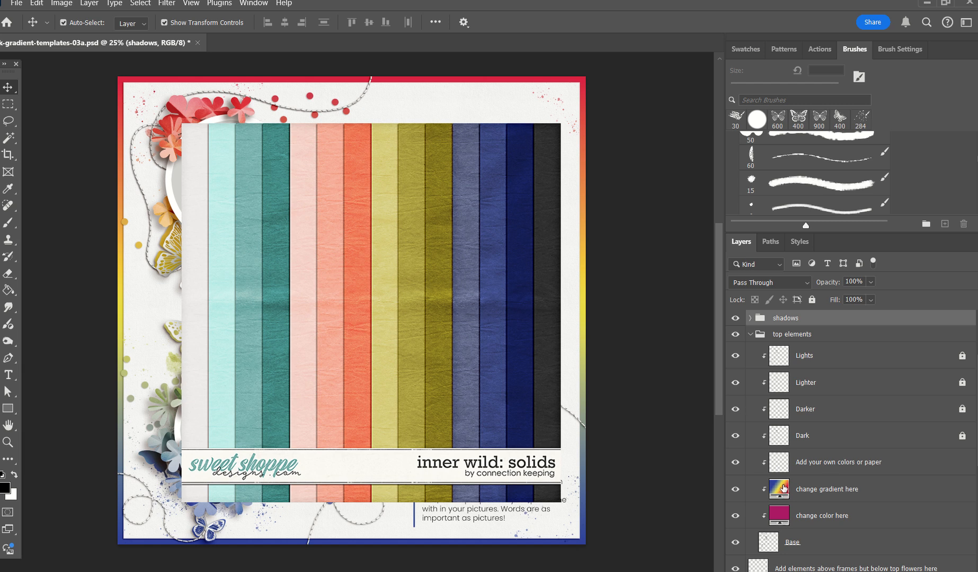
{"action": "double_click", "coordinate": [784, 488]}
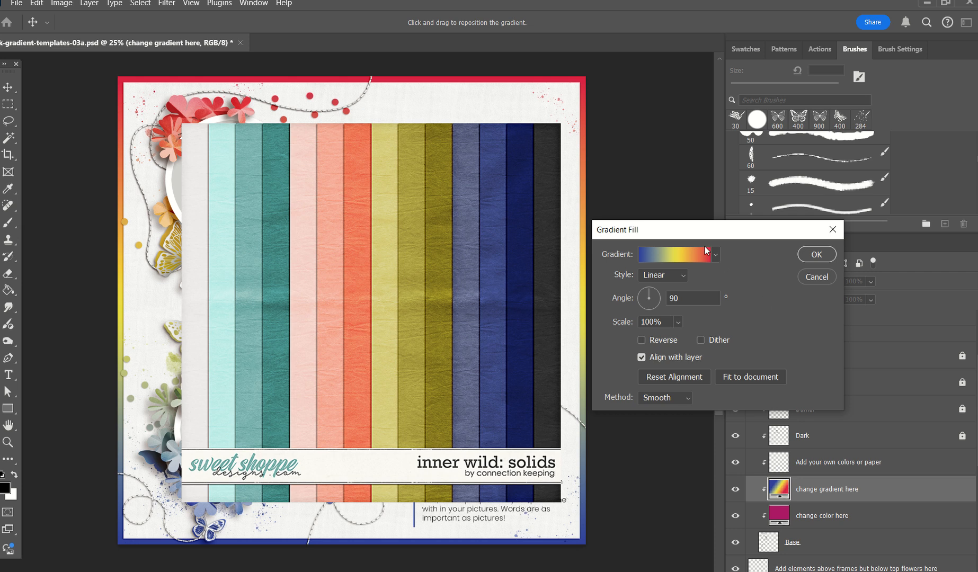
{"action": "left_click", "coordinate": [672, 256]}
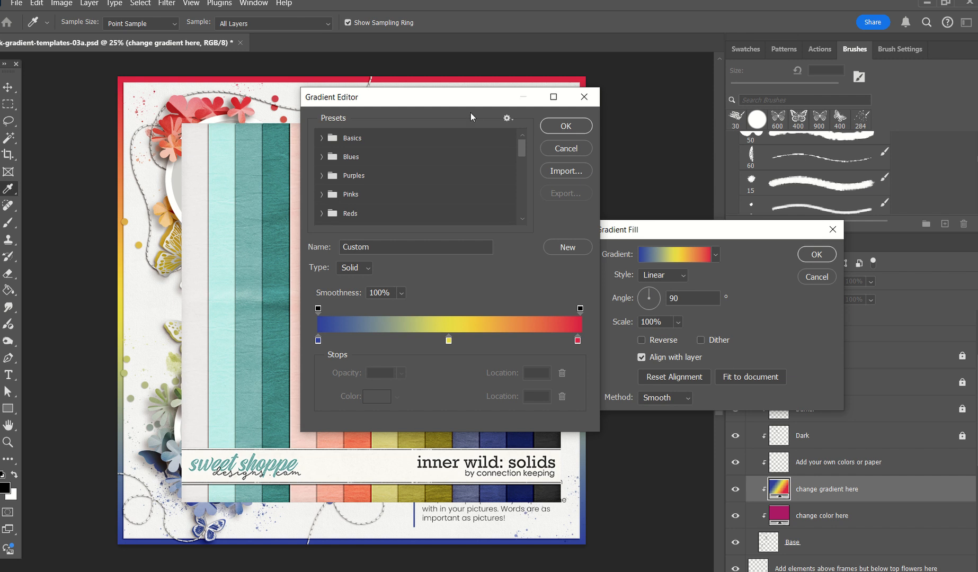
{"action": "left_click_drag", "start_coordinate": [467, 103], "coordinate": [827, 96]}
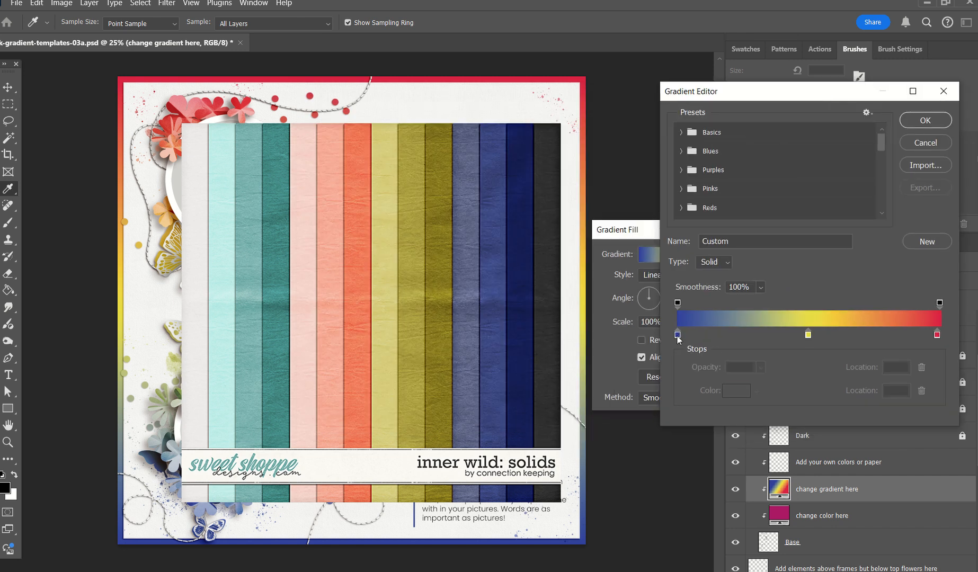
- Set the gradient's starting stop to slate blue 586181, sampled from the palette image
{"action": "left_click", "coordinate": [678, 336]}
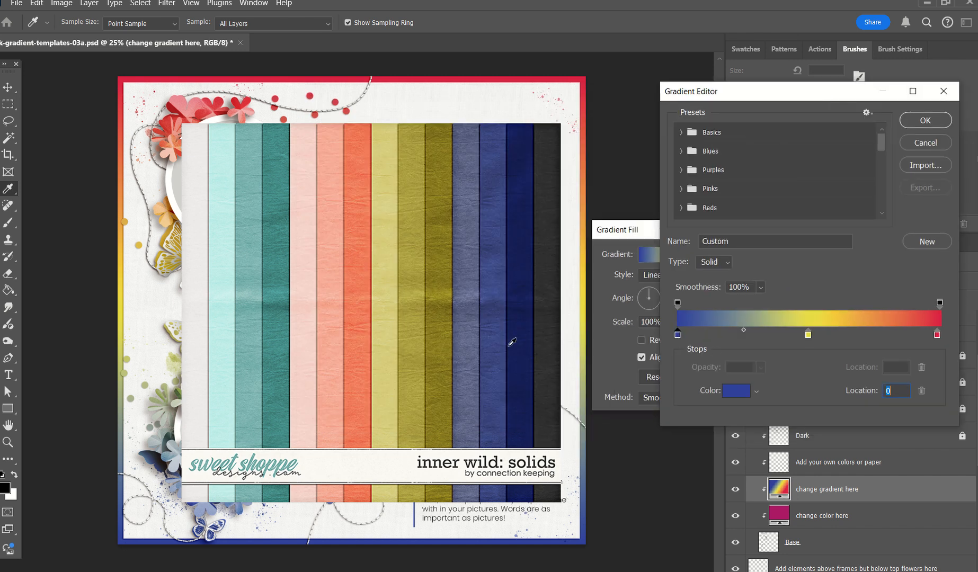
{"action": "double_click", "coordinate": [679, 335]}
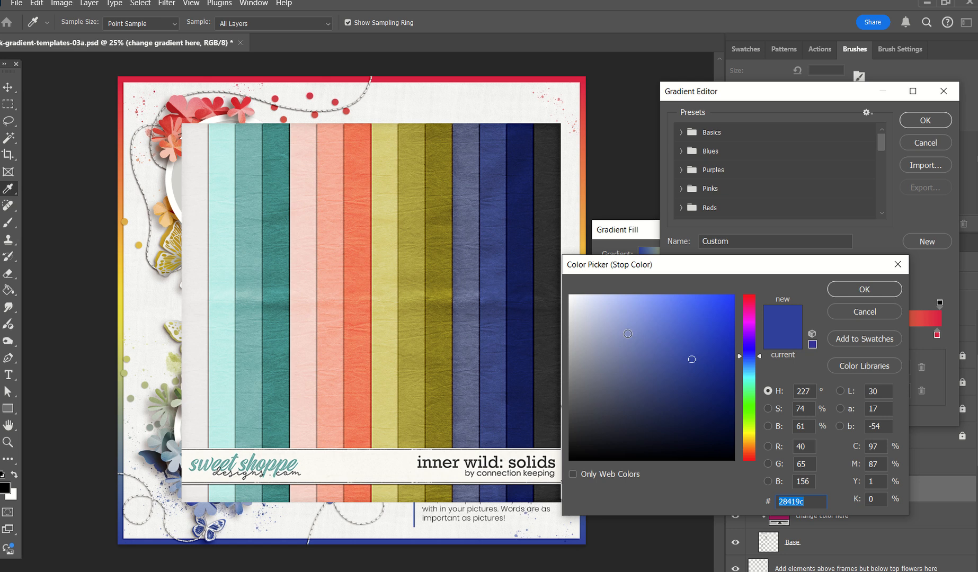
{"action": "left_click", "coordinate": [518, 398]}
{"action": "left_click", "coordinate": [494, 406]}
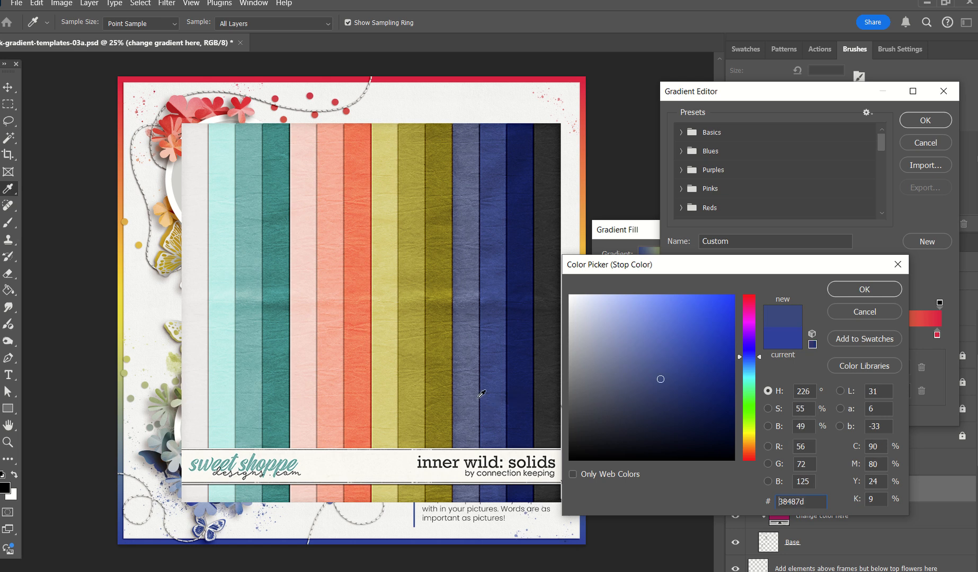
{"action": "left_click", "coordinate": [478, 394]}
{"action": "left_click", "coordinate": [495, 402]}
{"action": "left_click", "coordinate": [470, 403]}
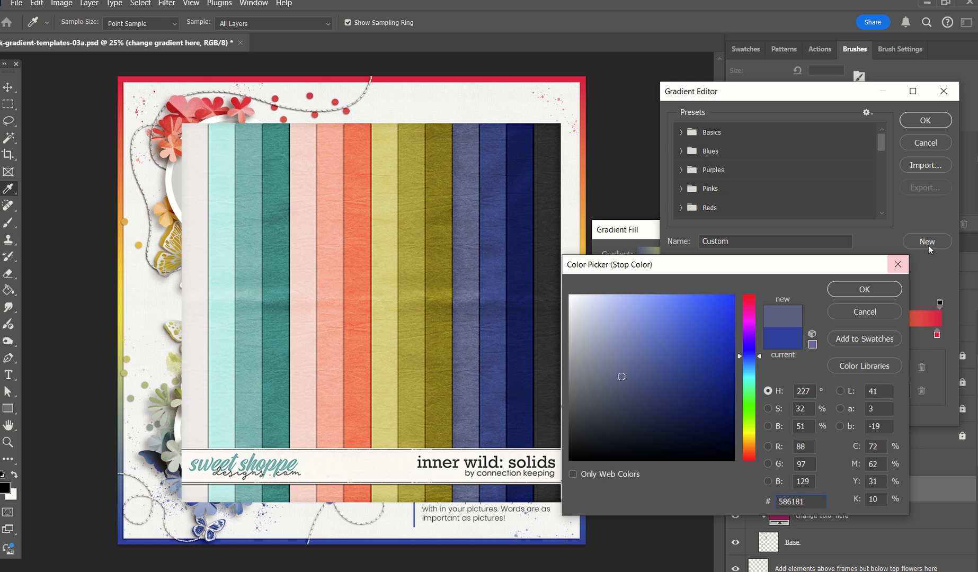
{"action": "left_click", "coordinate": [864, 288]}
- Recolour the middle gradient stop with olive a29336 from the palette image and move it to location 30
{"action": "left_click", "coordinate": [808, 334]}
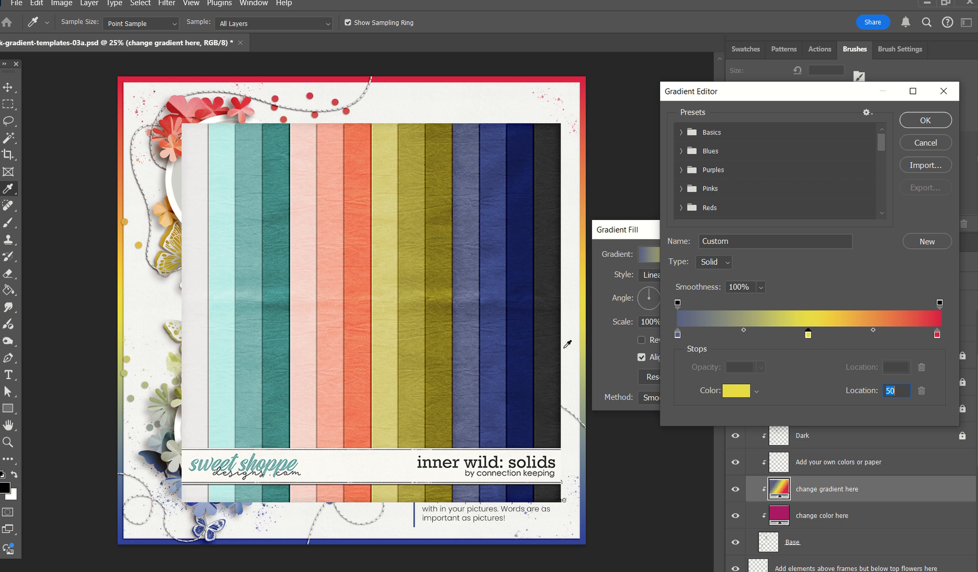
{"action": "left_click", "coordinate": [422, 356]}
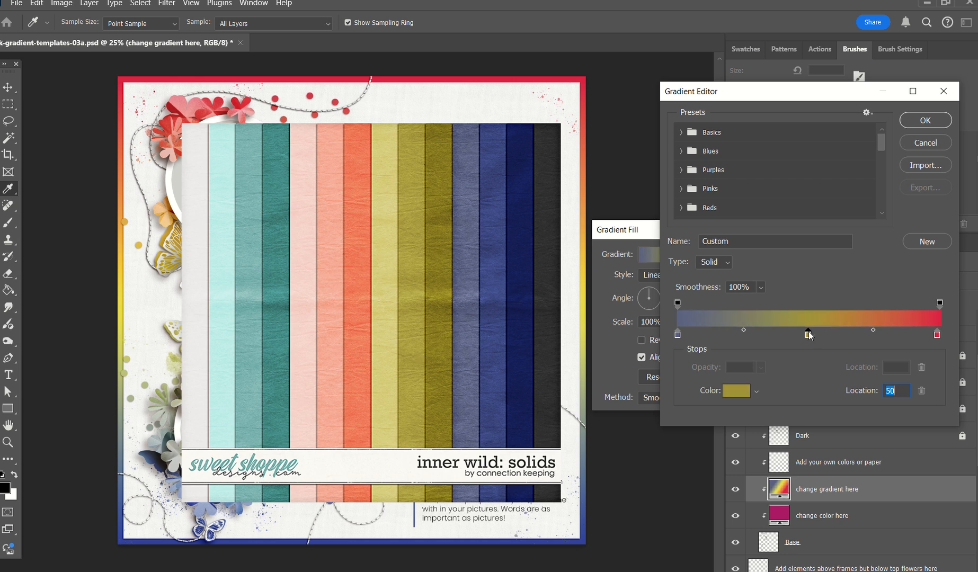
{"action": "left_click_drag", "start_coordinate": [810, 335], "coordinate": [759, 332]}
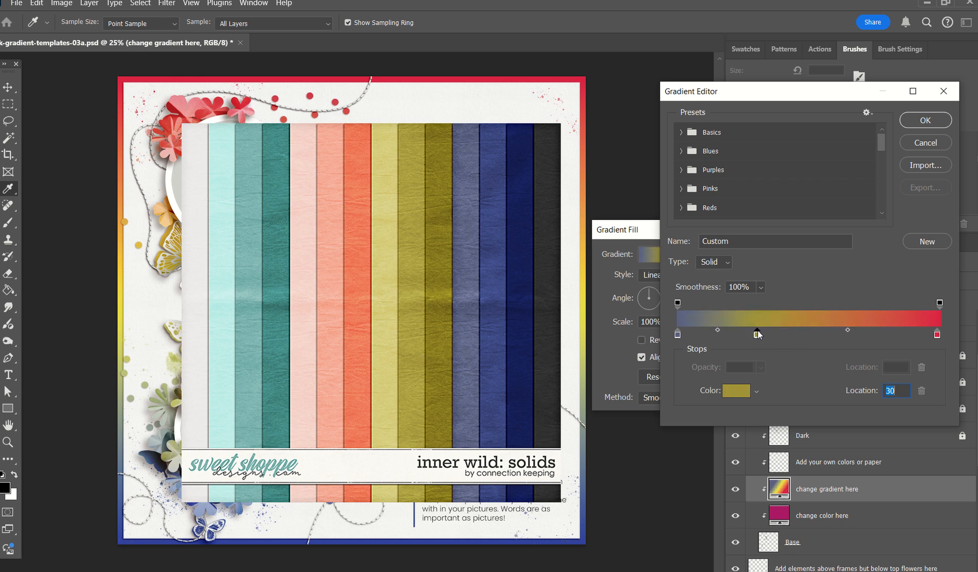
- Add a gradient stop at location 59 and colour it salmon pink fda893 from the palette image
{"action": "left_click", "coordinate": [834, 334]}
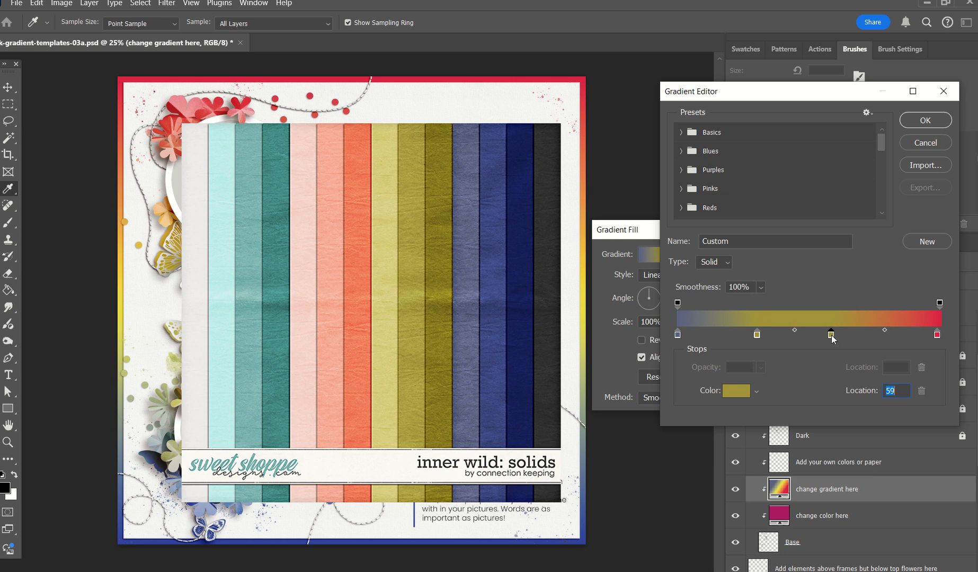
{"action": "double_click", "coordinate": [831, 335]}
{"action": "left_click", "coordinate": [331, 325]}
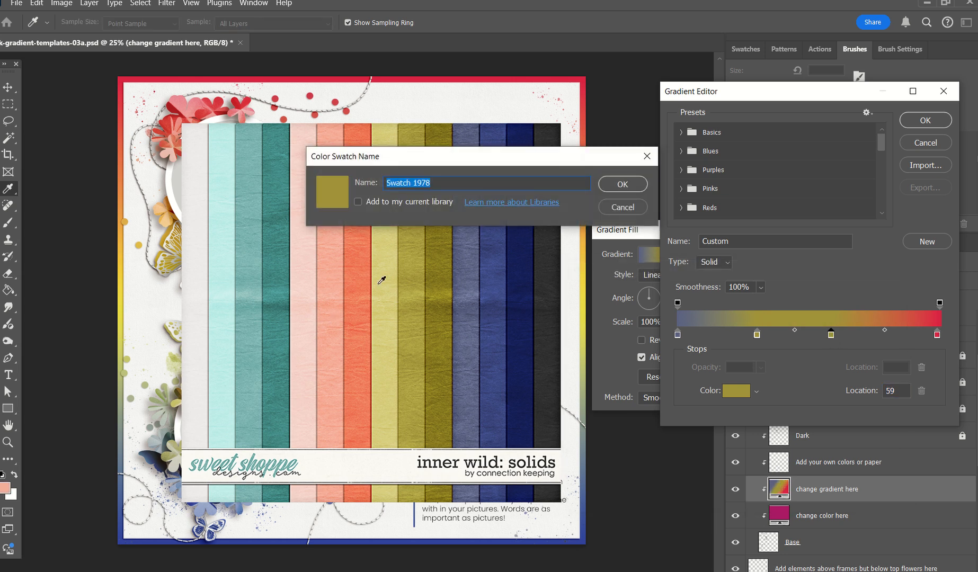
{"action": "left_click", "coordinate": [635, 209]}
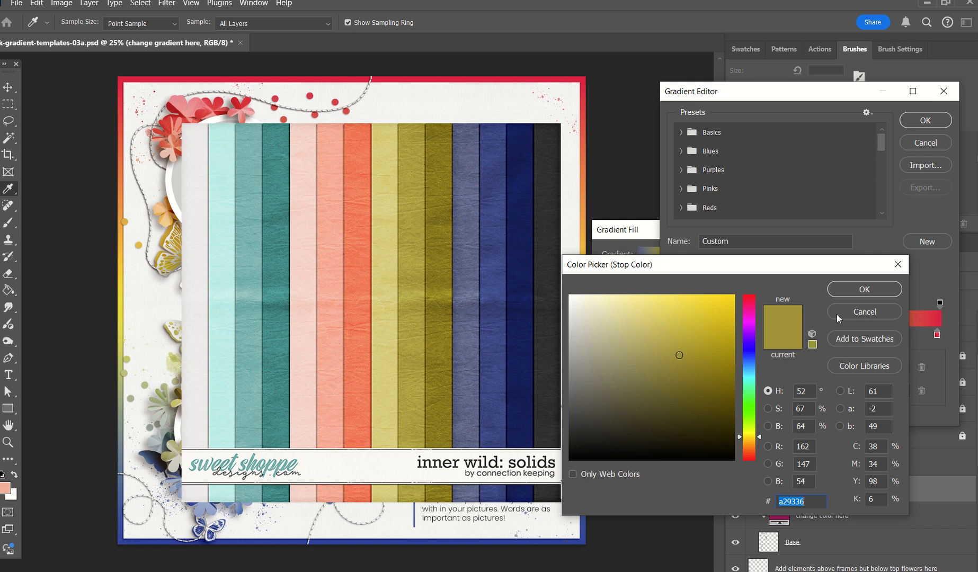
{"action": "left_click", "coordinate": [867, 312]}
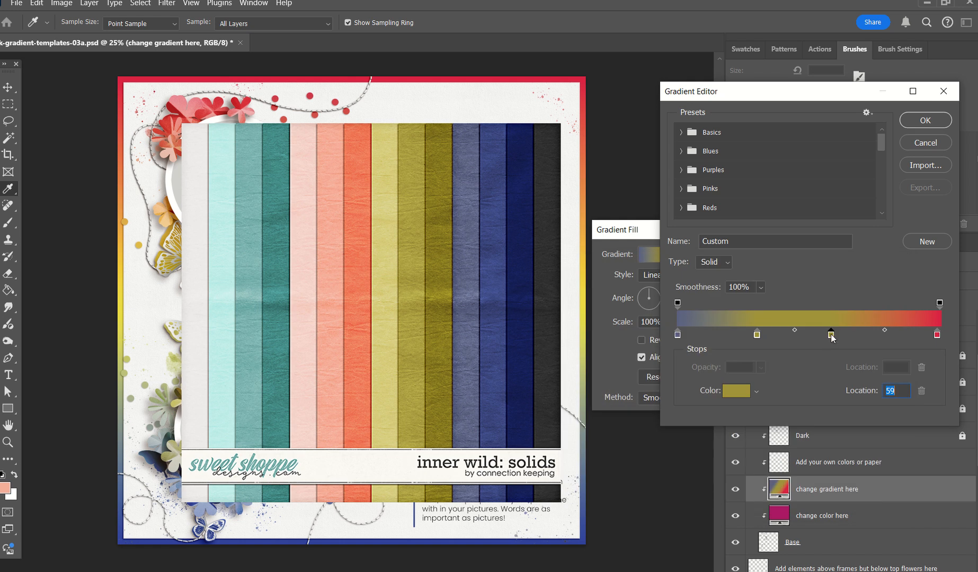
{"action": "double_click", "coordinate": [831, 334]}
{"action": "left_click", "coordinate": [334, 341]}
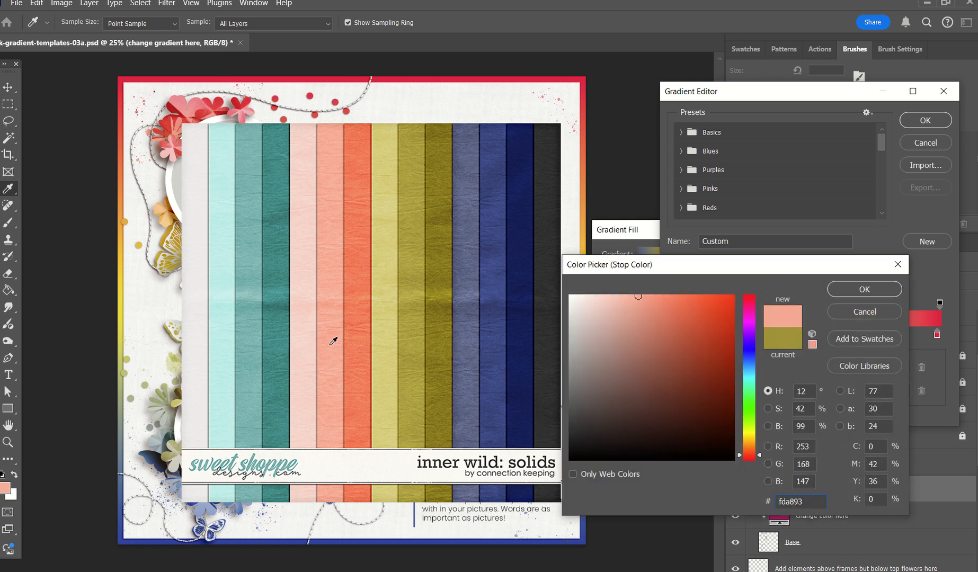
{"action": "left_click", "coordinate": [855, 292]}
- Set the gradient's end stop to light teal 72b3b1, sampled from the palette image
{"action": "double_click", "coordinate": [937, 335]}
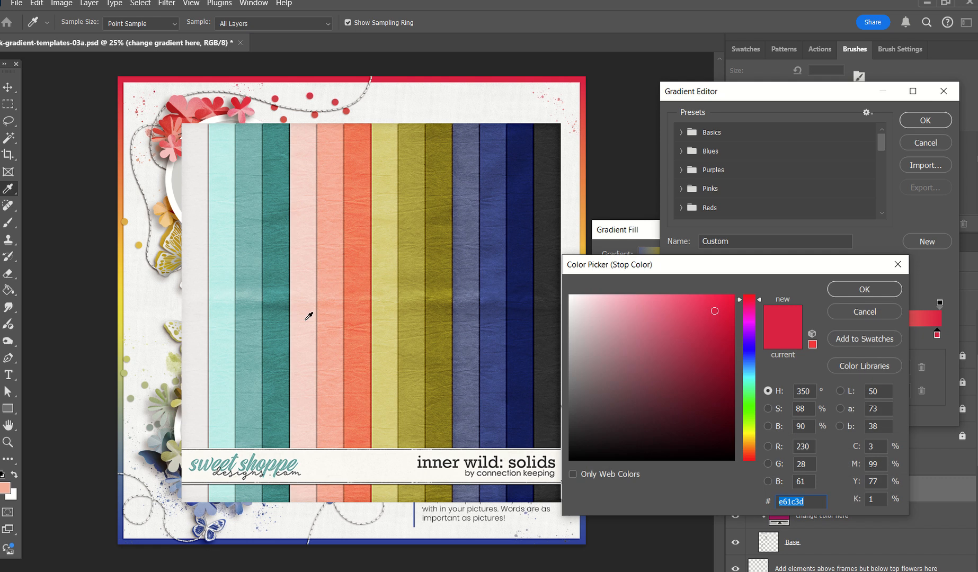
{"action": "left_click", "coordinate": [249, 323]}
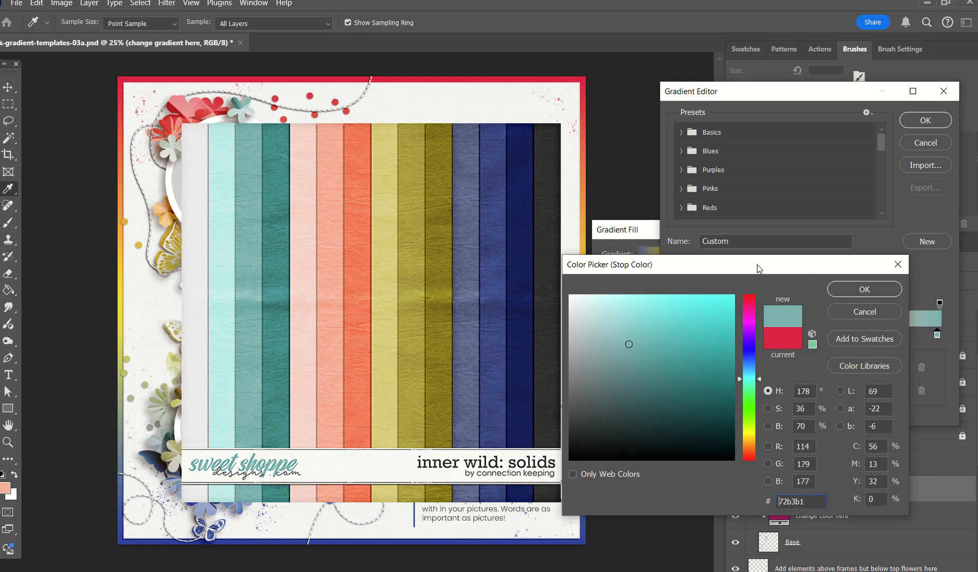
{"action": "left_click", "coordinate": [864, 289]}
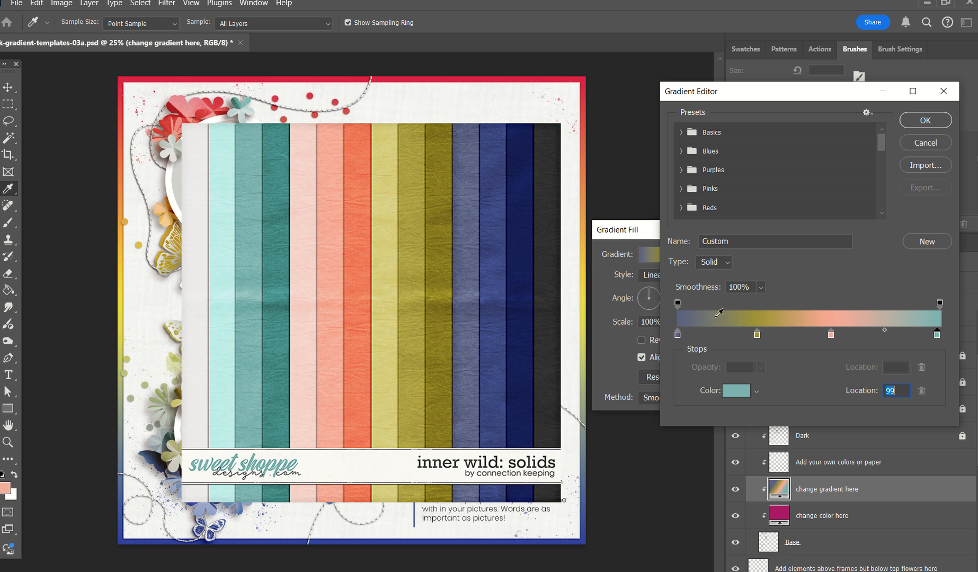
- Recolour the gradient stop at location 30 with teal 61a6a3 from the palette image
{"action": "double_click", "coordinate": [757, 334]}
{"action": "left_click", "coordinate": [251, 311]}
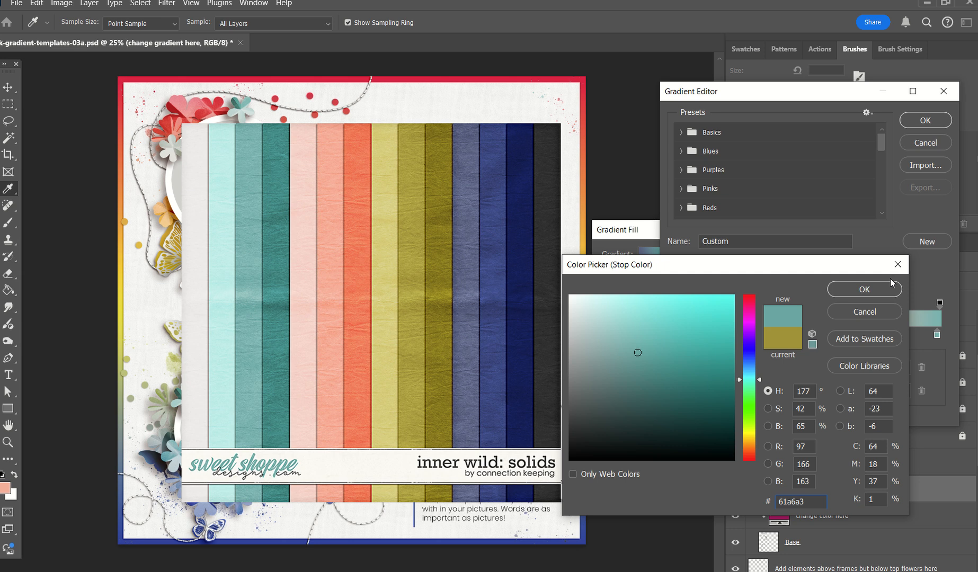
{"action": "left_click", "coordinate": [864, 290]}
- Recolour the gradient stop at location 59 with olive and the end stop with salmon pink, both sampled from the palette image
{"action": "double_click", "coordinate": [831, 335]}
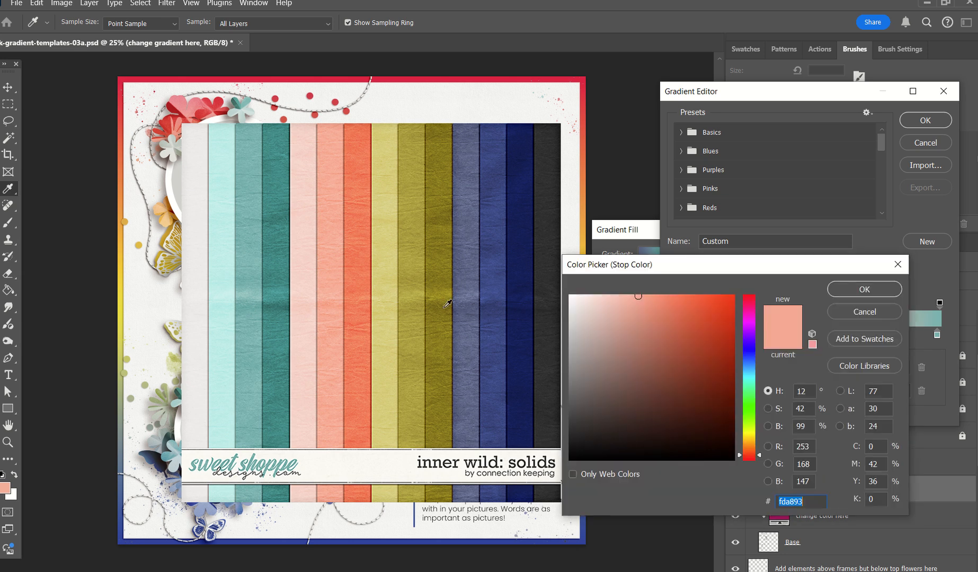
{"action": "left_click", "coordinate": [426, 301]}
{"action": "left_click", "coordinate": [872, 289]}
{"action": "left_click", "coordinate": [938, 335]}
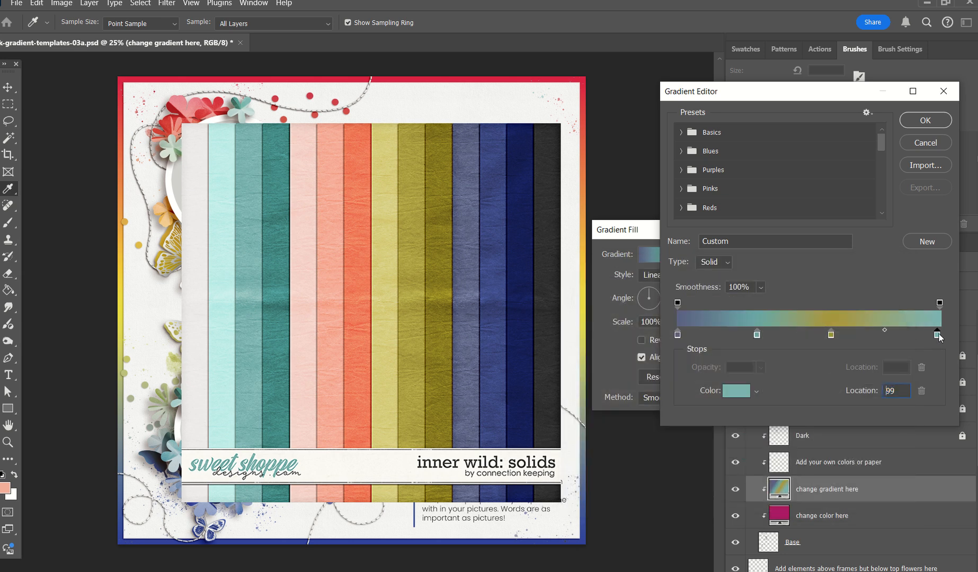
{"action": "left_click", "coordinate": [335, 293]}
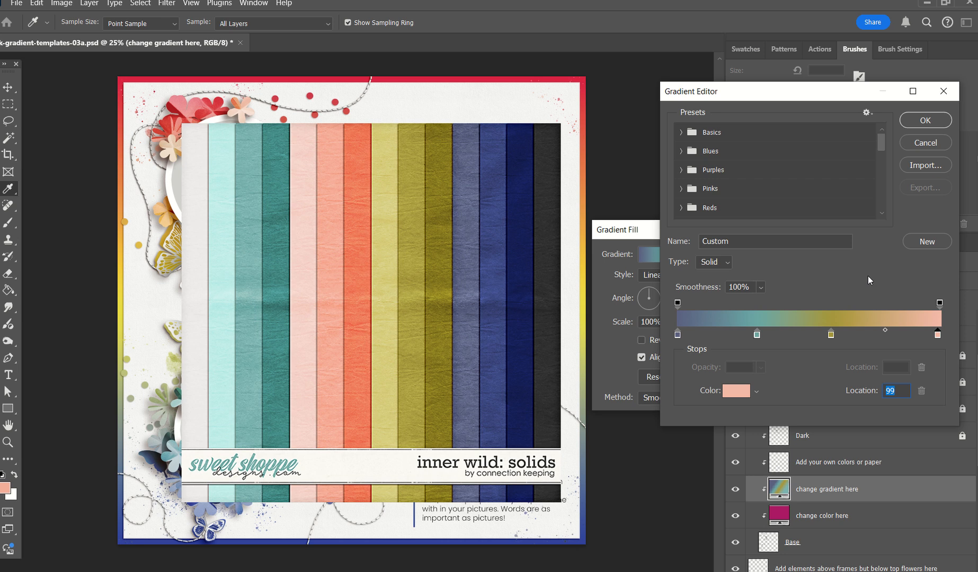
- Shift the olive gradient stop slightly toward the pink end, move the teal stop to location 35, and accept the gradient fill
{"action": "left_click_drag", "start_coordinate": [831, 334], "coordinate": [840, 334]}
{"action": "left_click_drag", "start_coordinate": [758, 335], "coordinate": [771, 334]}
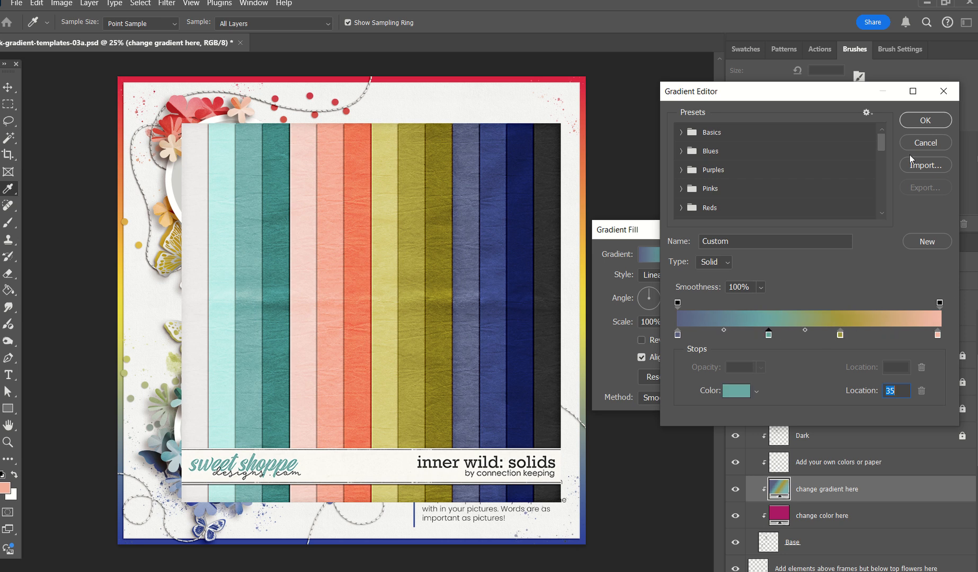
{"action": "left_click", "coordinate": [926, 122]}
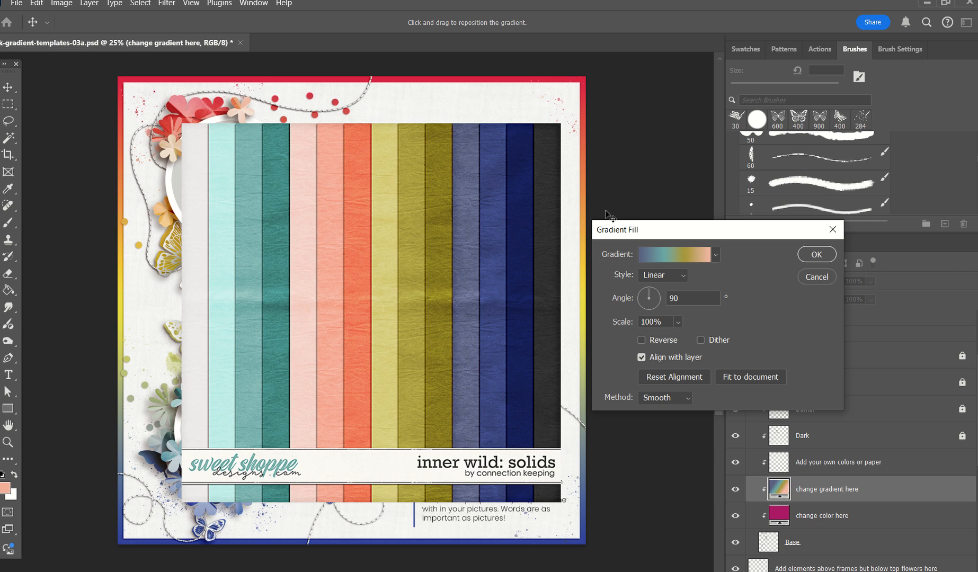
{"action": "left_click", "coordinate": [816, 255]}
- Delete the kit's palette image layer from the template
{"action": "left_click", "coordinate": [466, 230]}
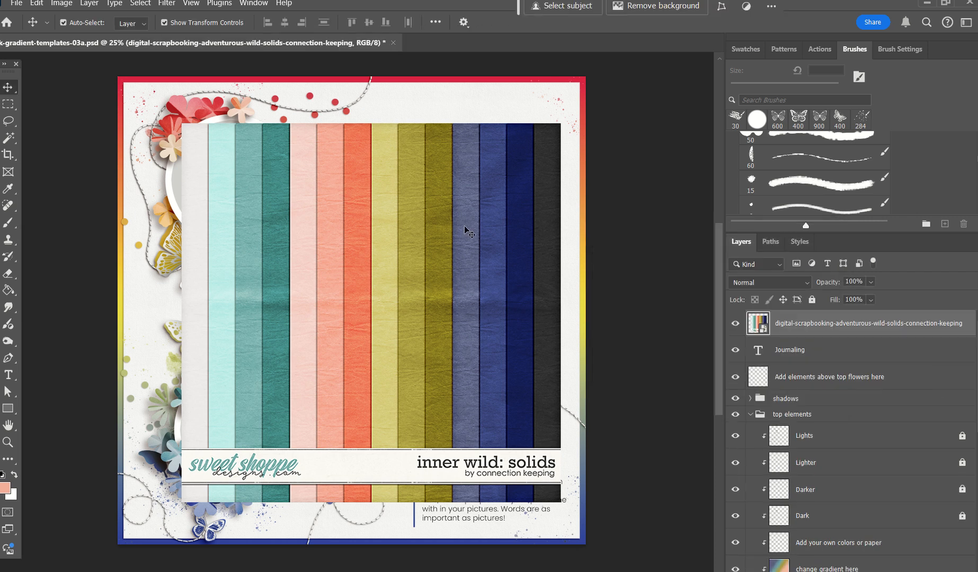
{"action": "key", "text": "Delete"}
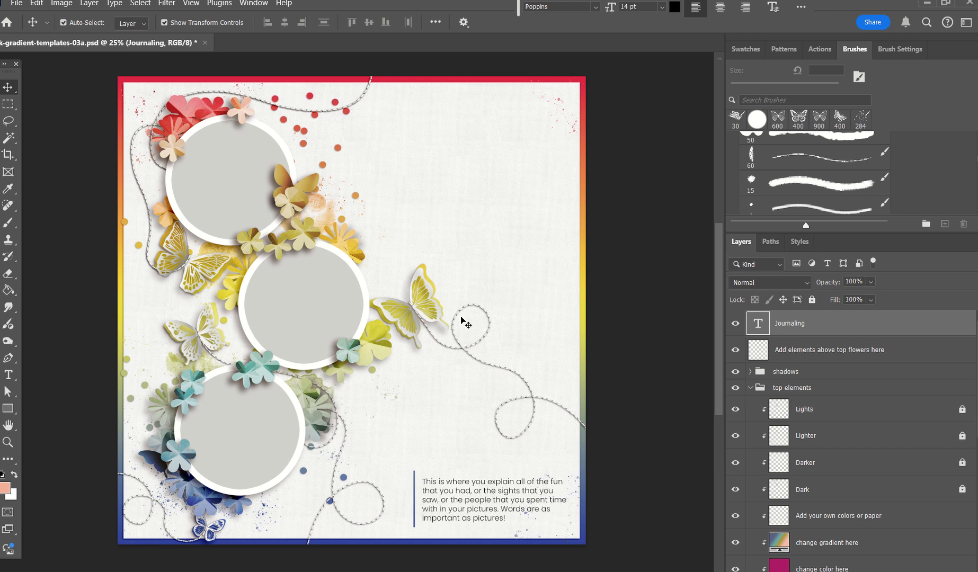
{"action": "left_click", "coordinate": [749, 388]}
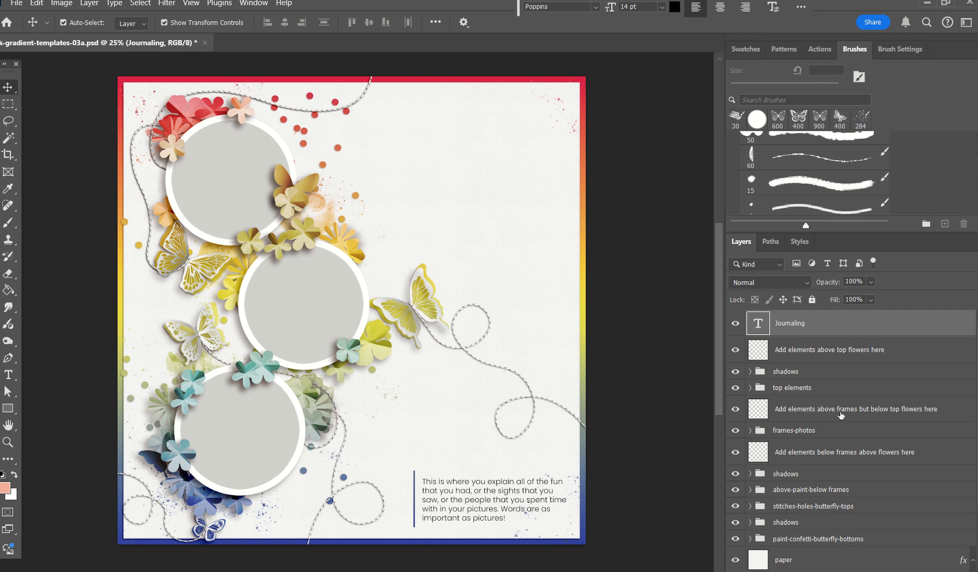
{"action": "left_click", "coordinate": [750, 389]}
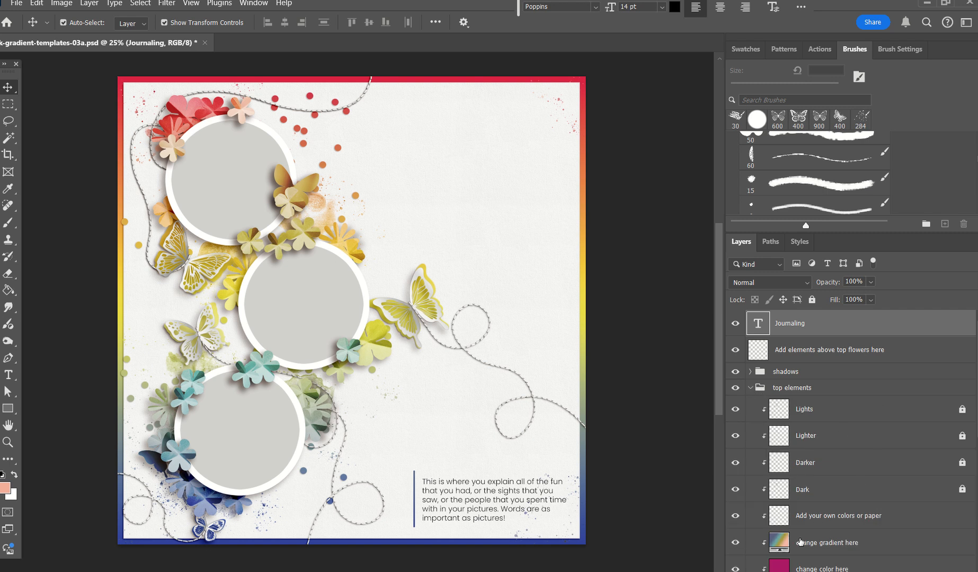
- Save the recoloured gradient of the top elements group as a new gradient preset
{"action": "double_click", "coordinate": [784, 543]}
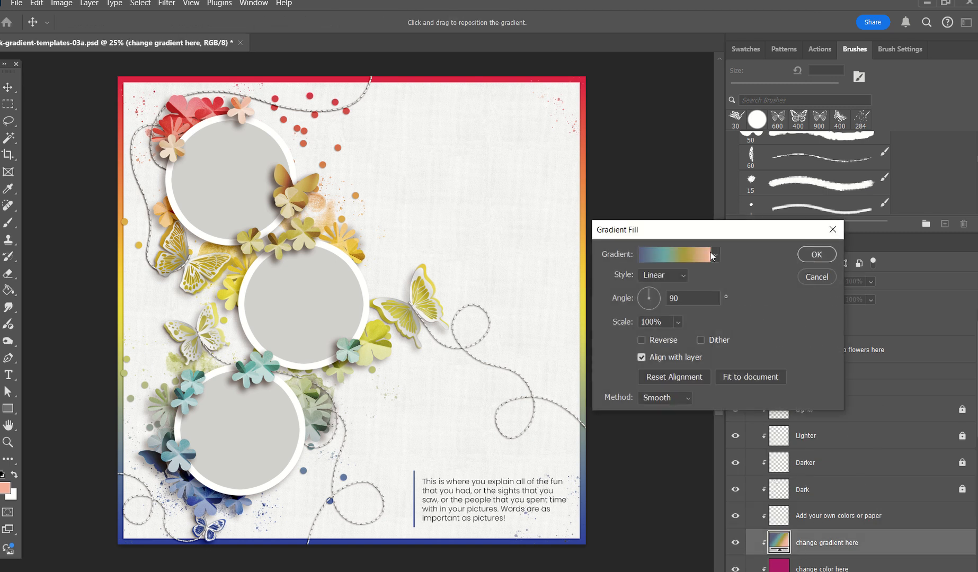
{"action": "left_click", "coordinate": [693, 253]}
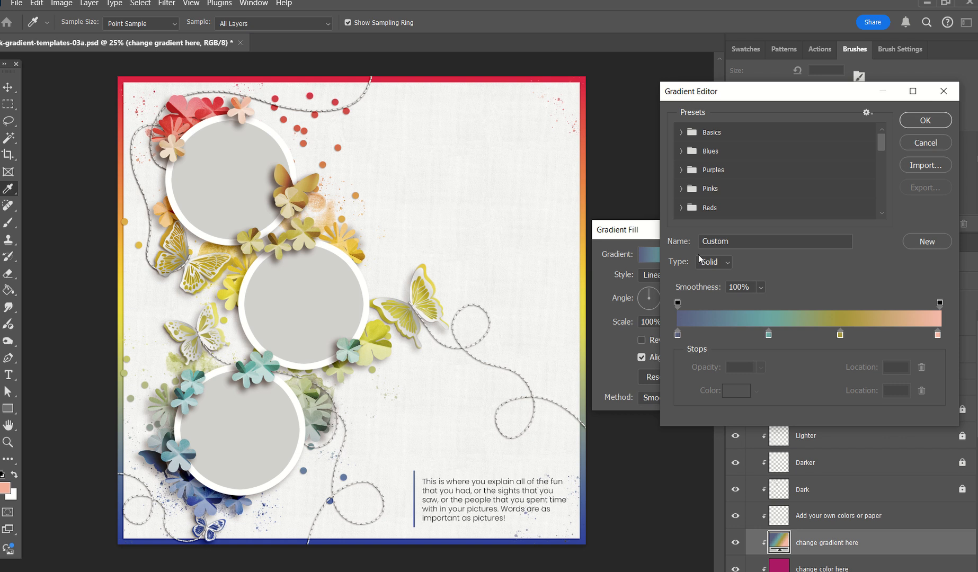
{"action": "left_click", "coordinate": [921, 242]}
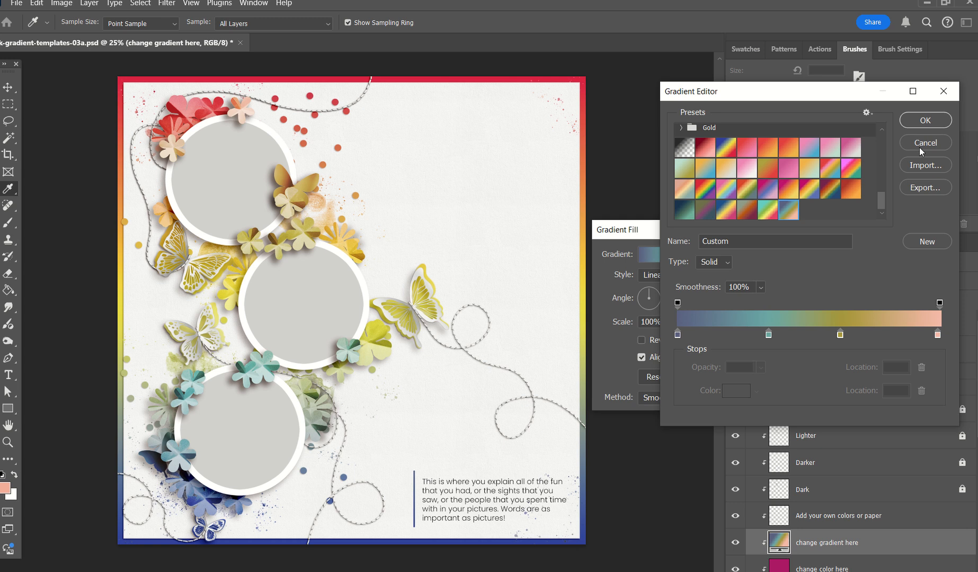
{"action": "left_click", "coordinate": [924, 122]}
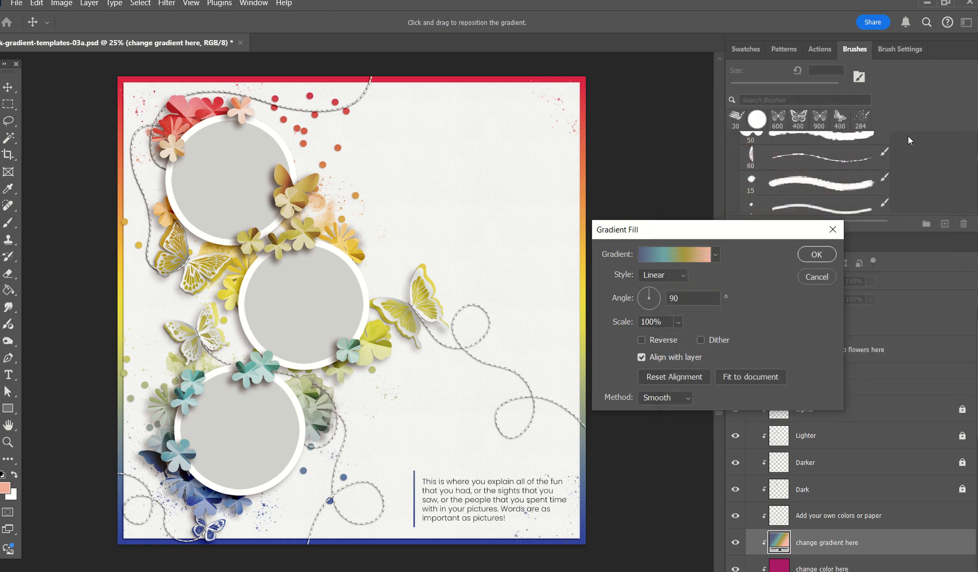
{"action": "left_click", "coordinate": [816, 255]}
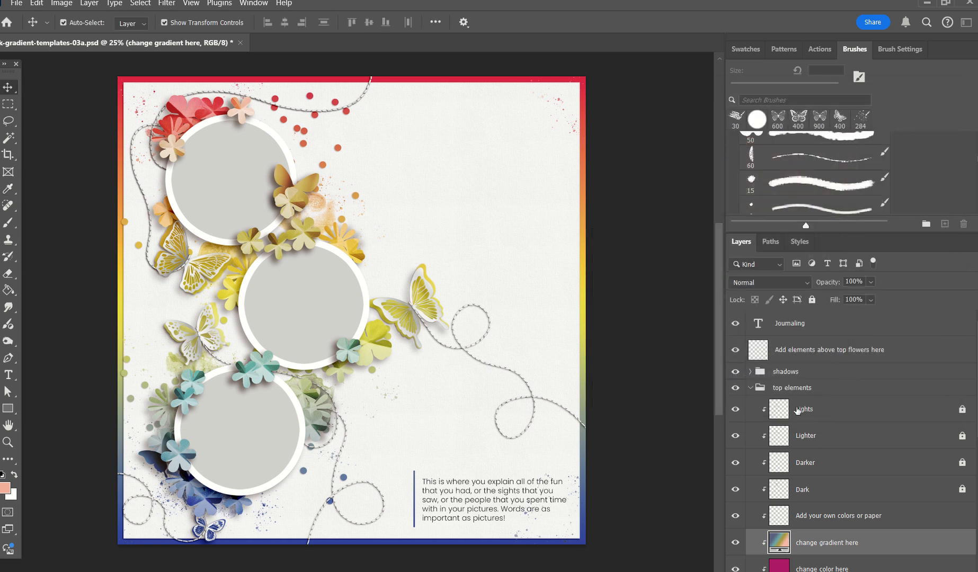
- Apply the newly saved blue-teal-olive-pink gradient preset to the "change gradient here" layer in the above-paint-below frames group
{"action": "left_click", "coordinate": [750, 390]}
{"action": "left_click", "coordinate": [750, 431]}
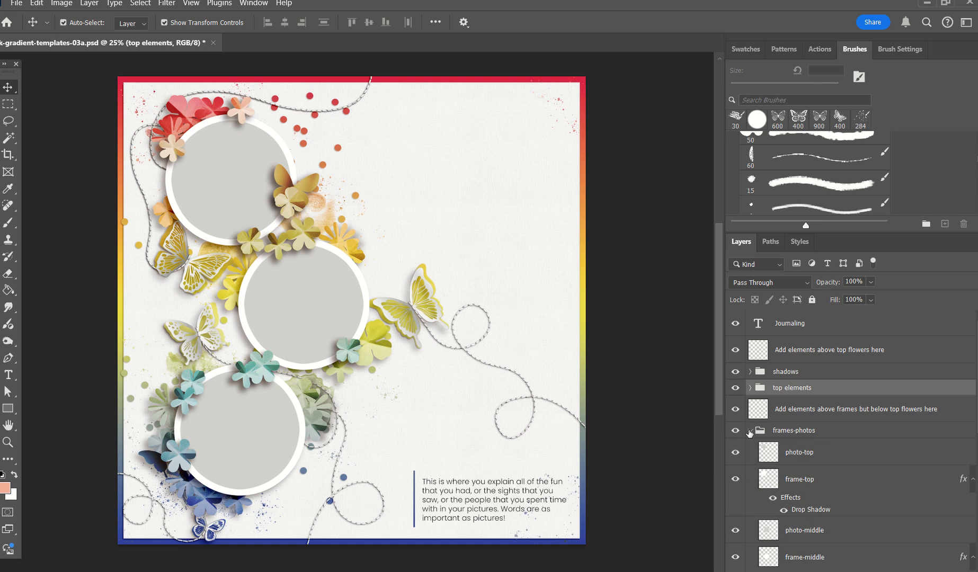
{"action": "scroll", "coordinate": [906, 456], "scroll_direction": "down", "scroll_amount": 3}
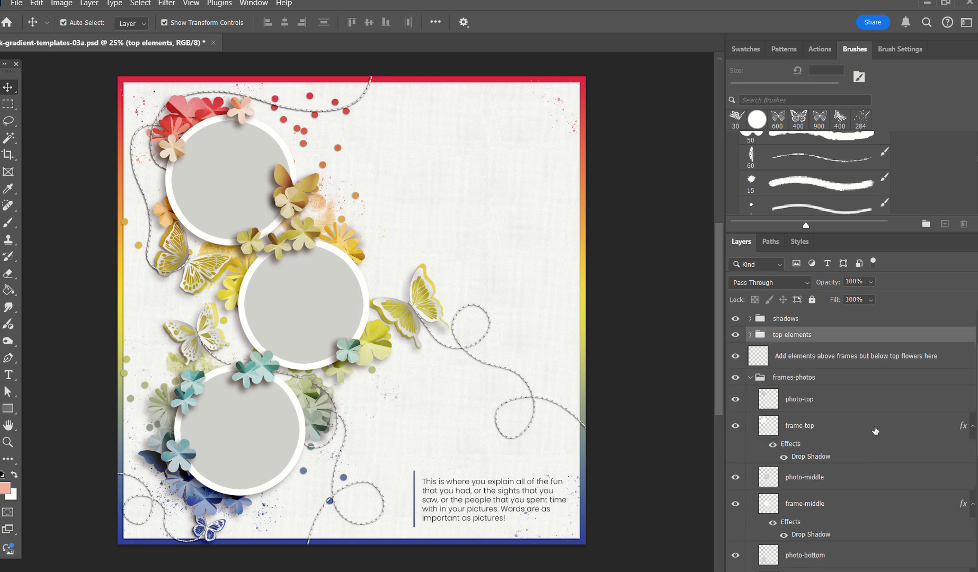
{"action": "left_click", "coordinate": [749, 378]}
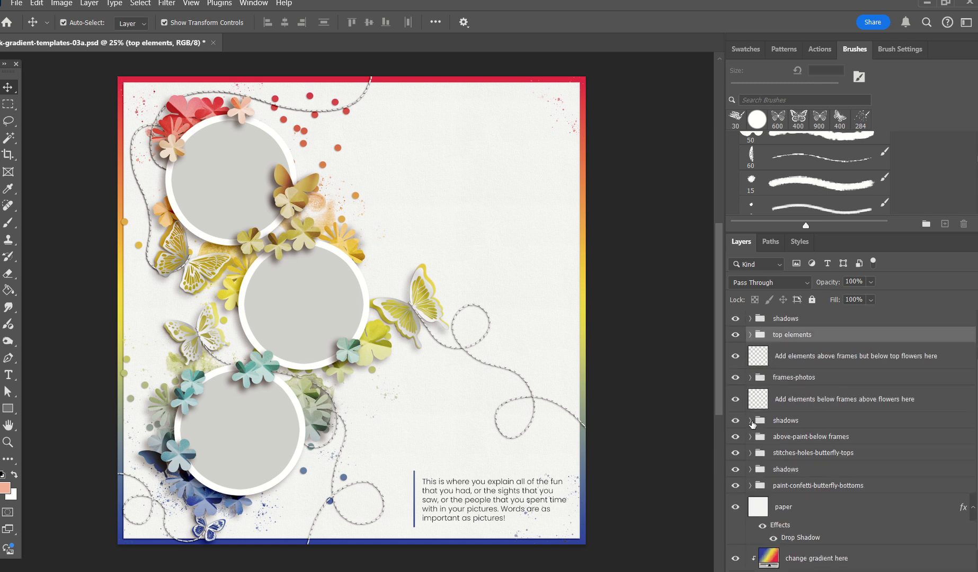
{"action": "left_click", "coordinate": [750, 437]}
{"action": "scroll", "coordinate": [848, 439], "scroll_direction": "down", "scroll_amount": 3}
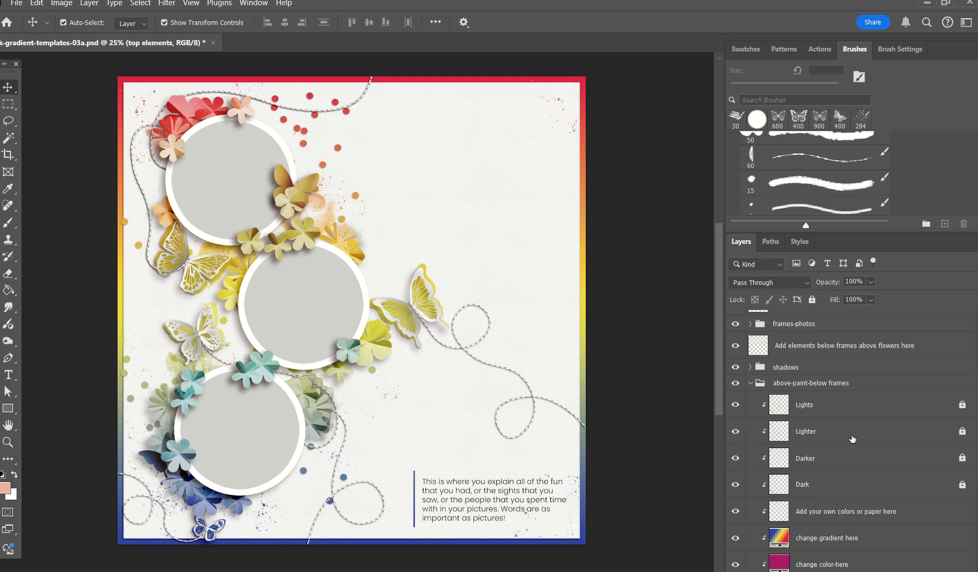
{"action": "scroll", "coordinate": [852, 439], "scroll_direction": "down", "scroll_amount": 3}
{"action": "double_click", "coordinate": [778, 485]}
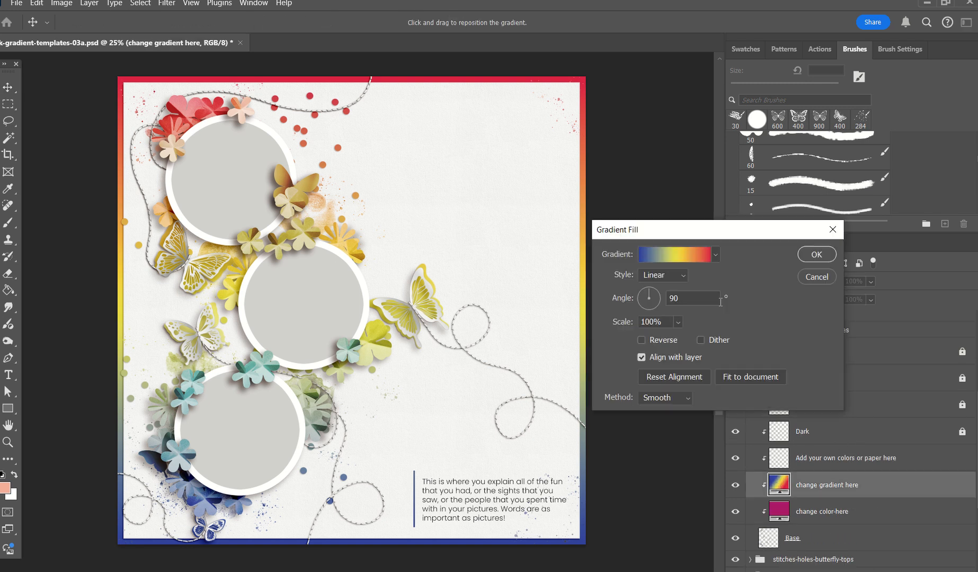
{"action": "left_click", "coordinate": [715, 254]}
{"action": "left_click_drag", "start_coordinate": [727, 288], "coordinate": [731, 338]}
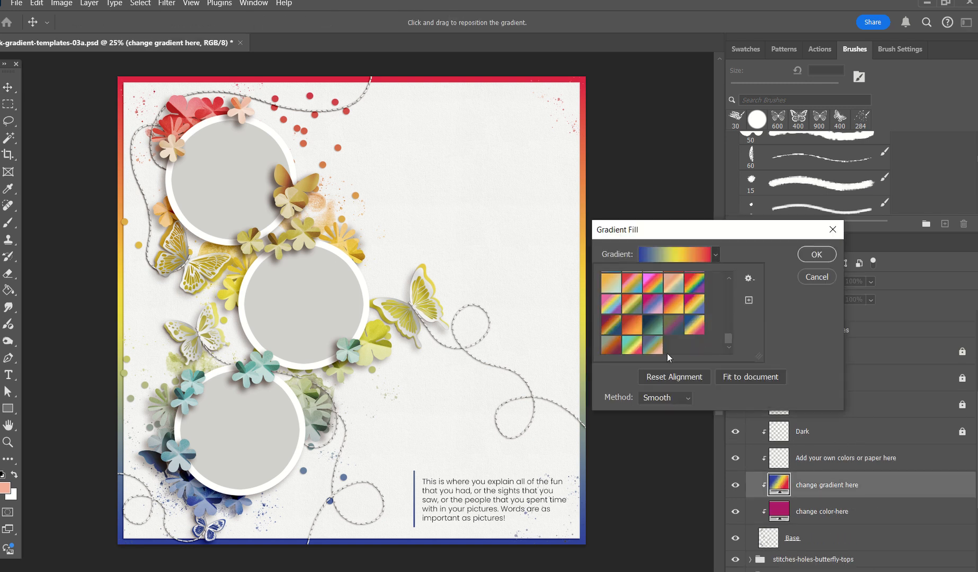
{"action": "left_click", "coordinate": [653, 345]}
{"action": "left_click", "coordinate": [806, 258]}
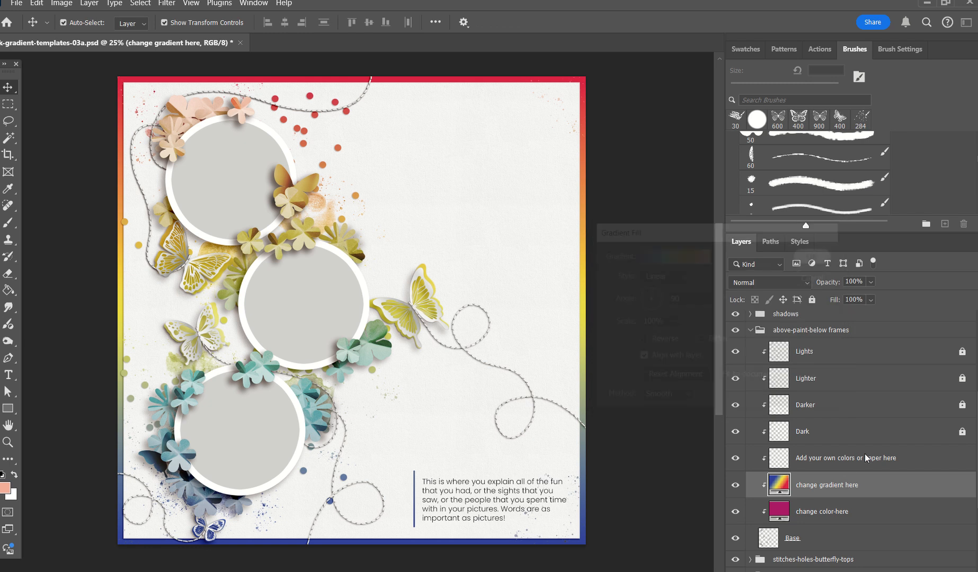
{"action": "left_click", "coordinate": [751, 332]}
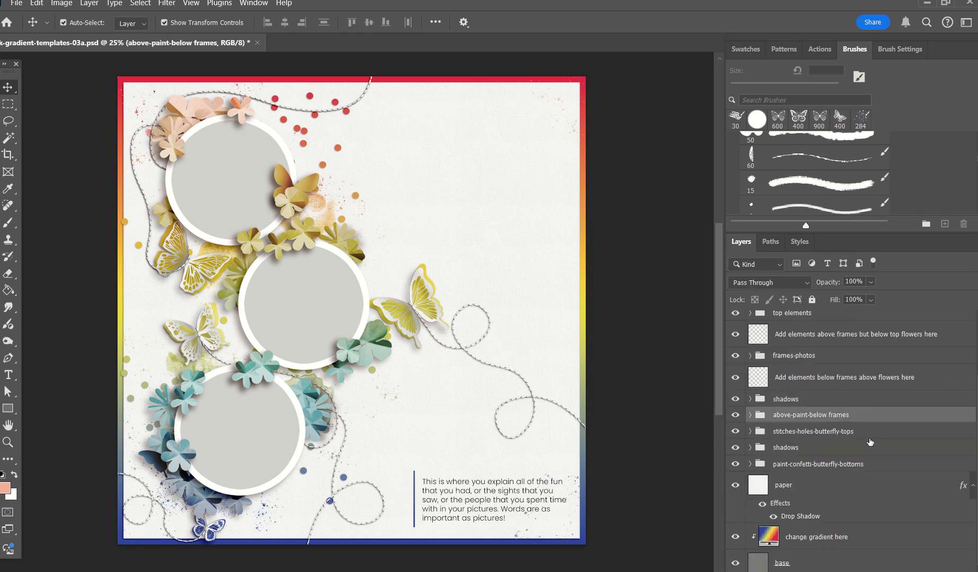
- Examine the layers inside the stitches-holes-butterfly-tops group
{"action": "left_click", "coordinate": [750, 432]}
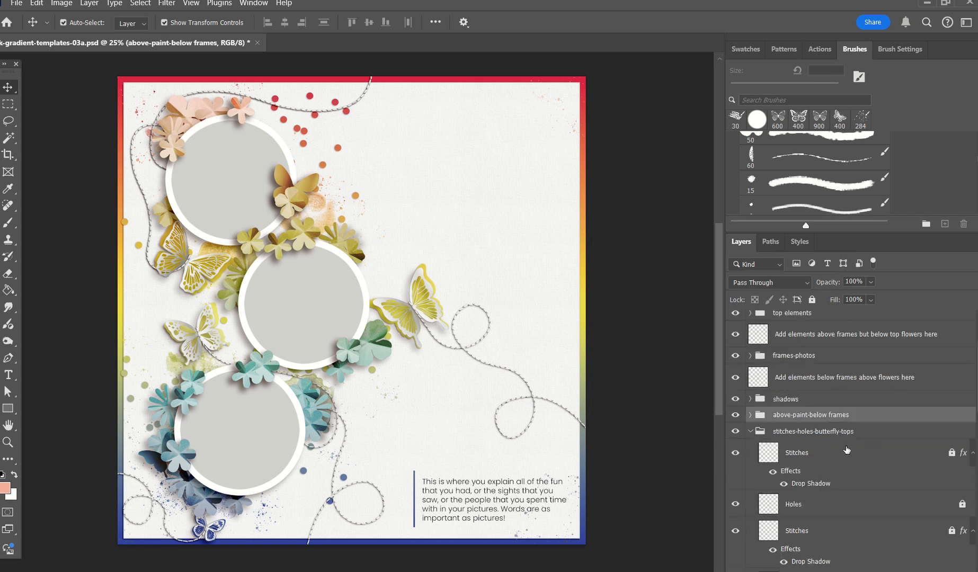
{"action": "scroll", "coordinate": [848, 448], "scroll_direction": "down", "scroll_amount": 5}
{"action": "scroll", "coordinate": [853, 440], "scroll_direction": "up", "scroll_amount": 5}
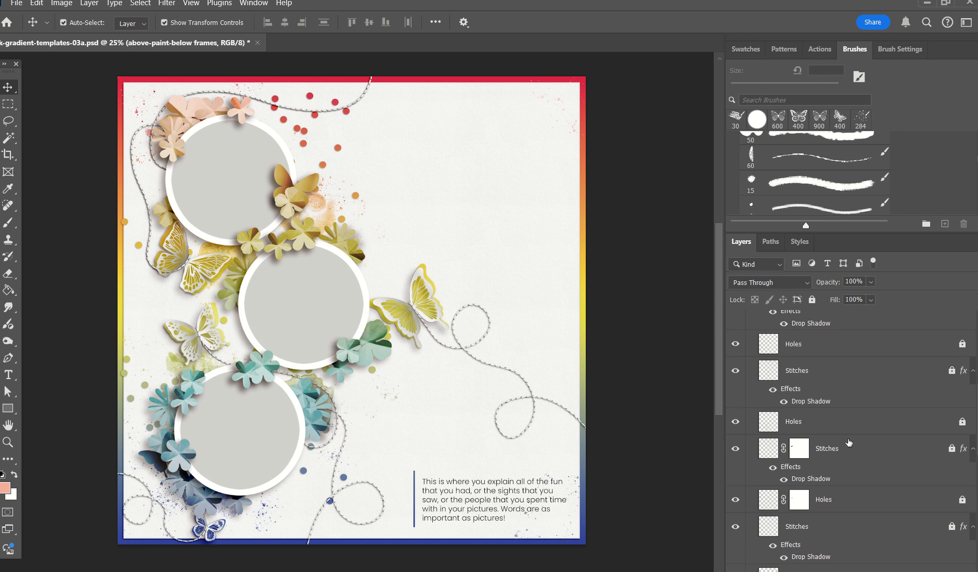
{"action": "left_click", "coordinate": [750, 351]}
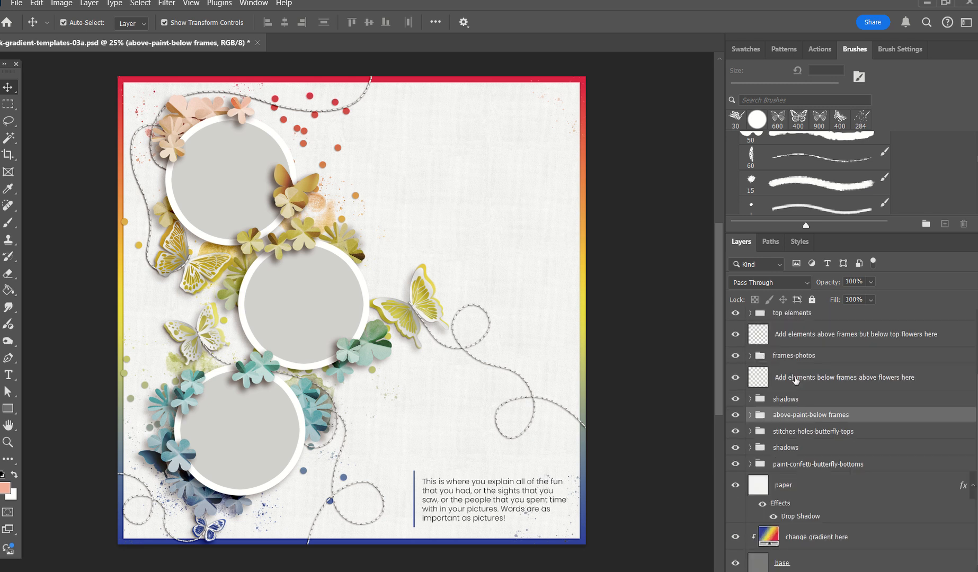
{"action": "left_click", "coordinate": [750, 432]}
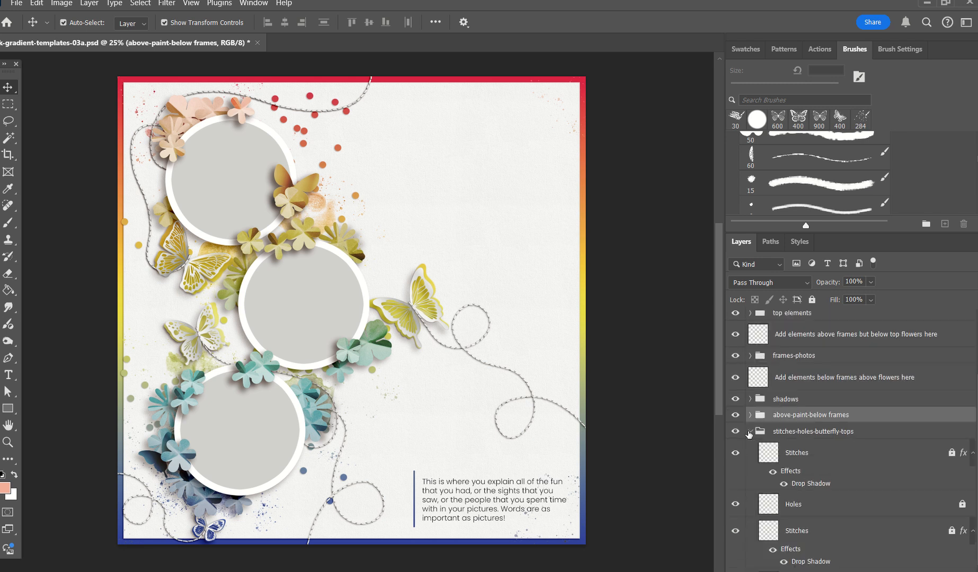
{"action": "left_click", "coordinate": [750, 431]}
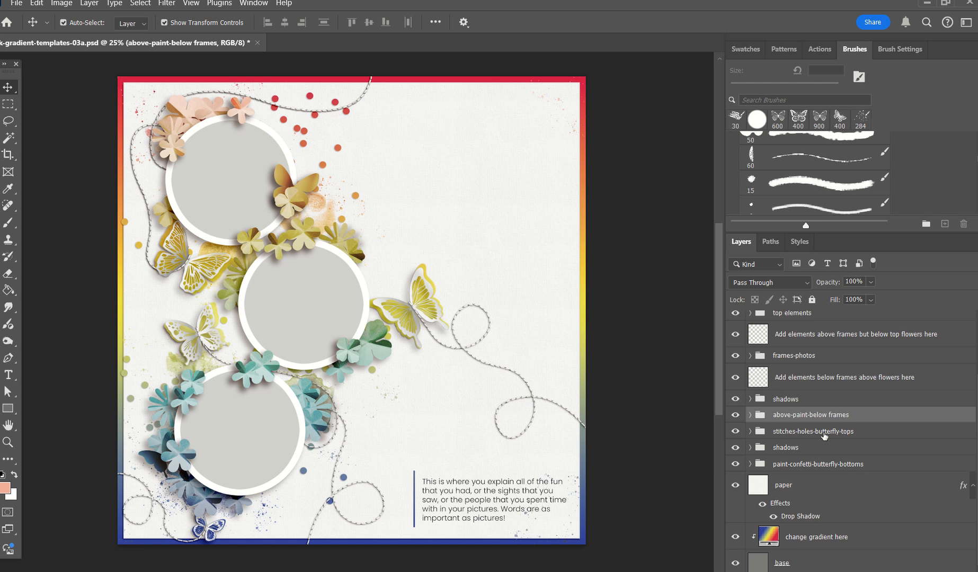
- Apply the saved blue-teal-olive-pink gradient preset to the "change gradient here" layer in the paint-confetti-butterfly-bottoms group
{"action": "left_click", "coordinate": [751, 465]}
{"action": "scroll", "coordinate": [768, 476], "scroll_direction": "down", "scroll_amount": 5}
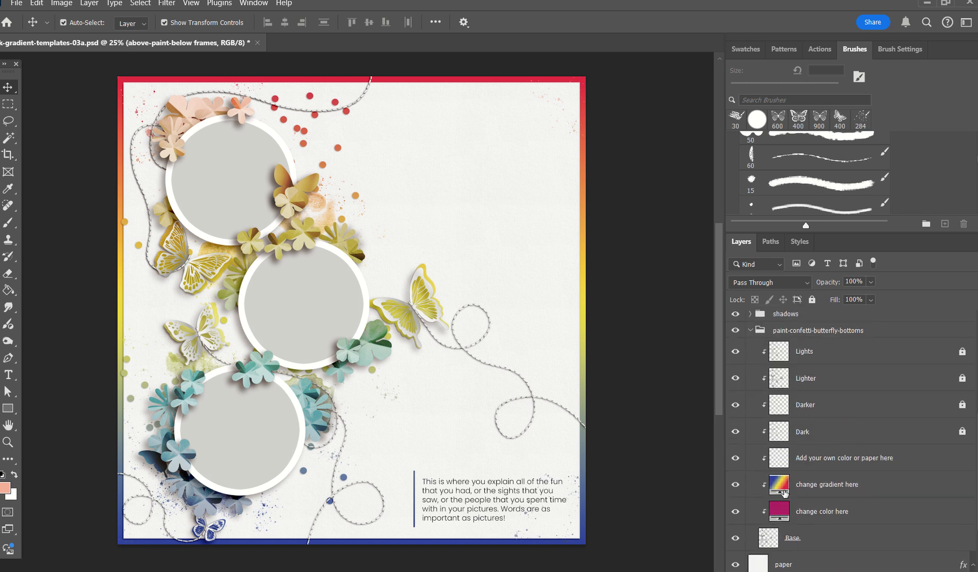
{"action": "left_click", "coordinate": [779, 488]}
{"action": "double_click", "coordinate": [779, 486]}
{"action": "left_click", "coordinate": [716, 255]}
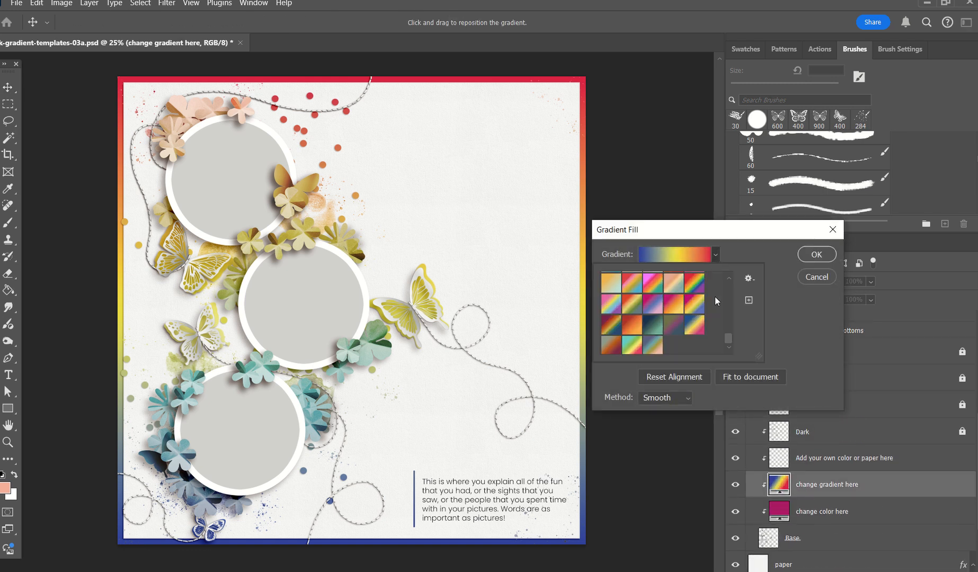
{"action": "left_click", "coordinate": [657, 348]}
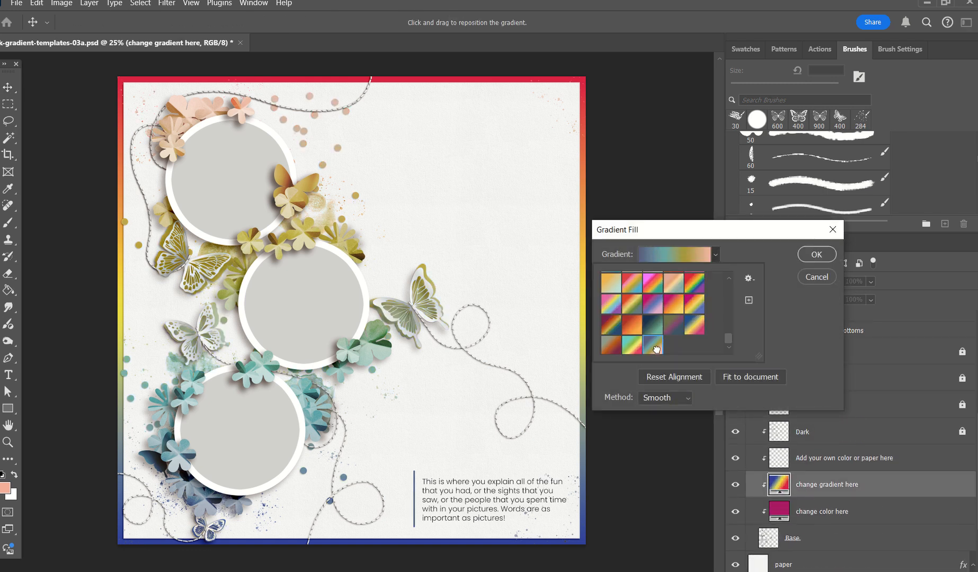
{"action": "left_click", "coordinate": [816, 255]}
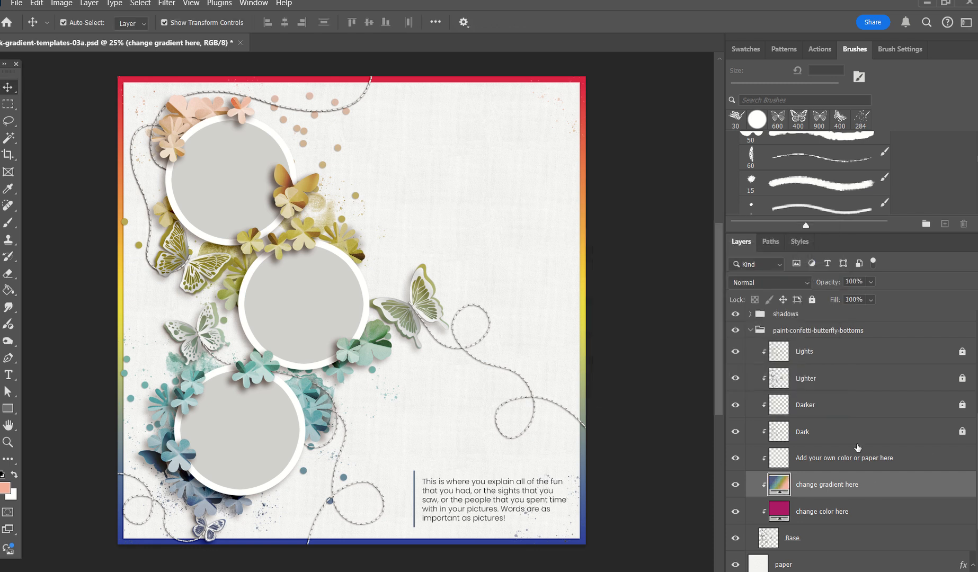
{"action": "left_click", "coordinate": [750, 330]}
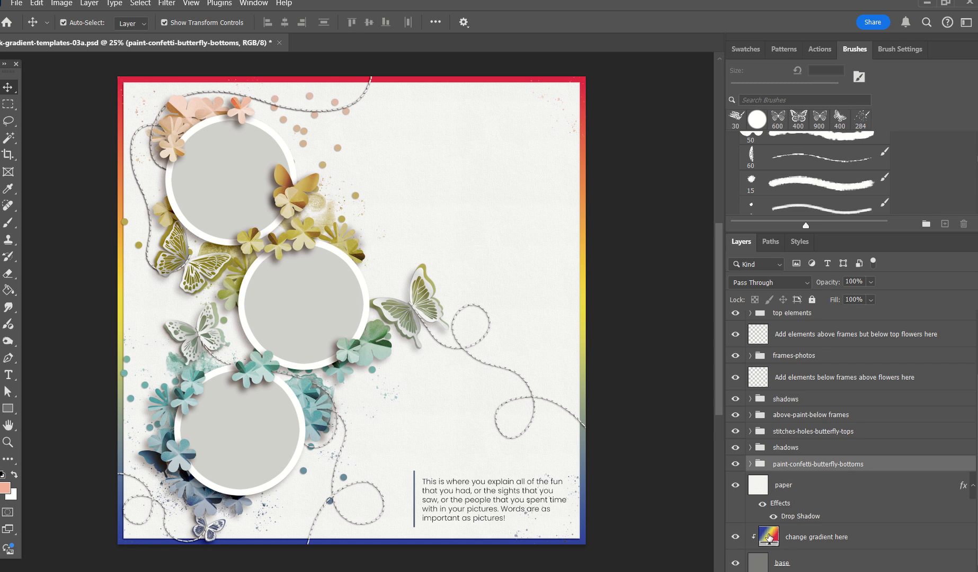
- Apply the saved blue-teal-olive-pink gradient preset to the page border's "change gradient here" layer below the paper
{"action": "double_click", "coordinate": [769, 537]}
{"action": "left_click", "coordinate": [716, 255]}
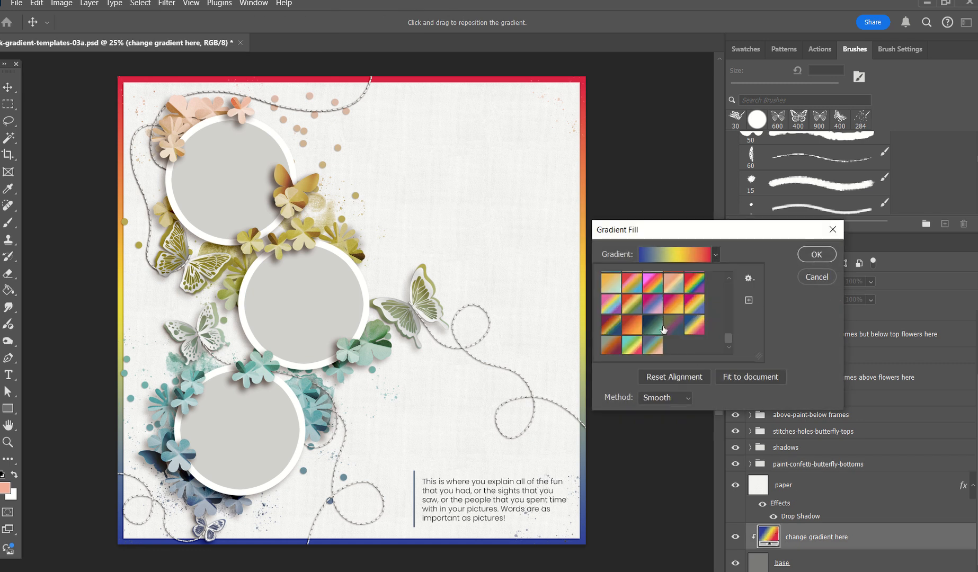
{"action": "left_click", "coordinate": [655, 346]}
{"action": "left_click", "coordinate": [810, 257]}
{"action": "left_click", "coordinate": [813, 256]}
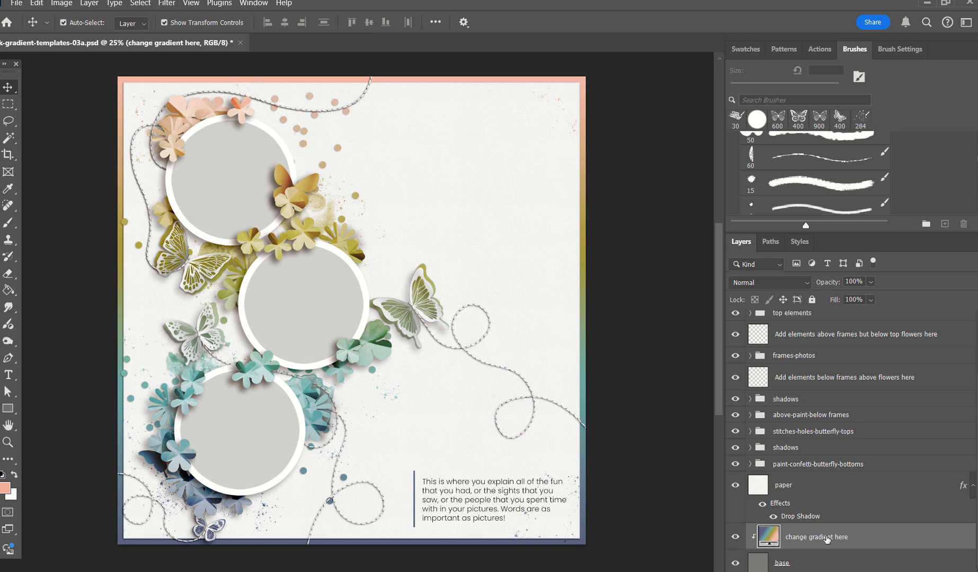
- Add a Solid Color fill layer in peach faad96 above the page border's gradient layer and clip it to the base
{"action": "left_click", "coordinate": [874, 571]}
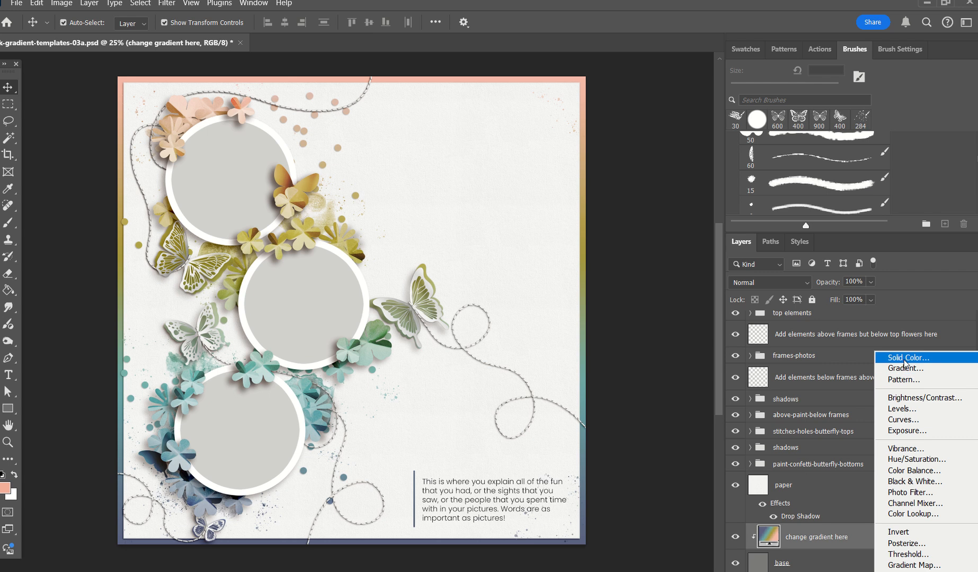
{"action": "left_click", "coordinate": [907, 357]}
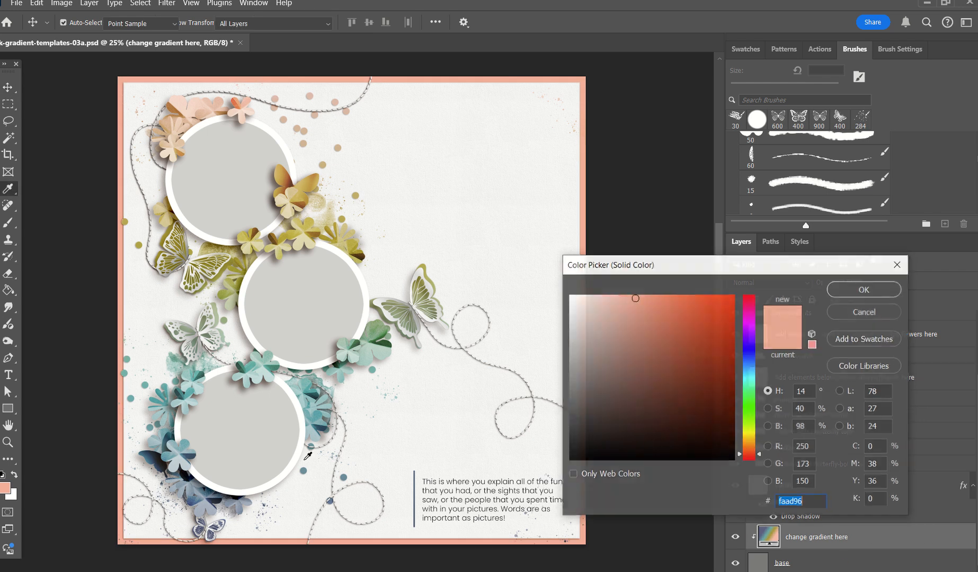
{"action": "left_click", "coordinate": [862, 290]}
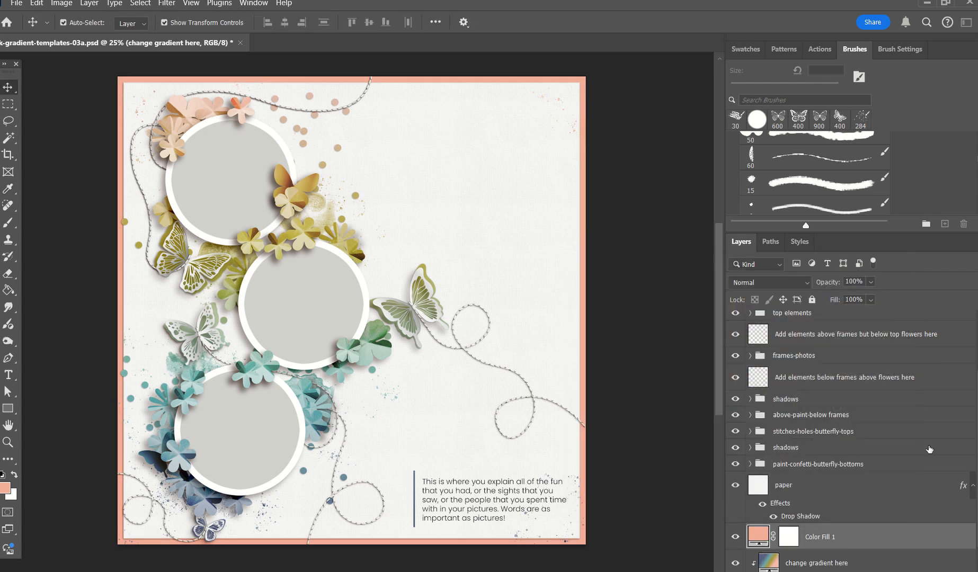
{"action": "left_click", "coordinate": [848, 549], "text": "alt"}
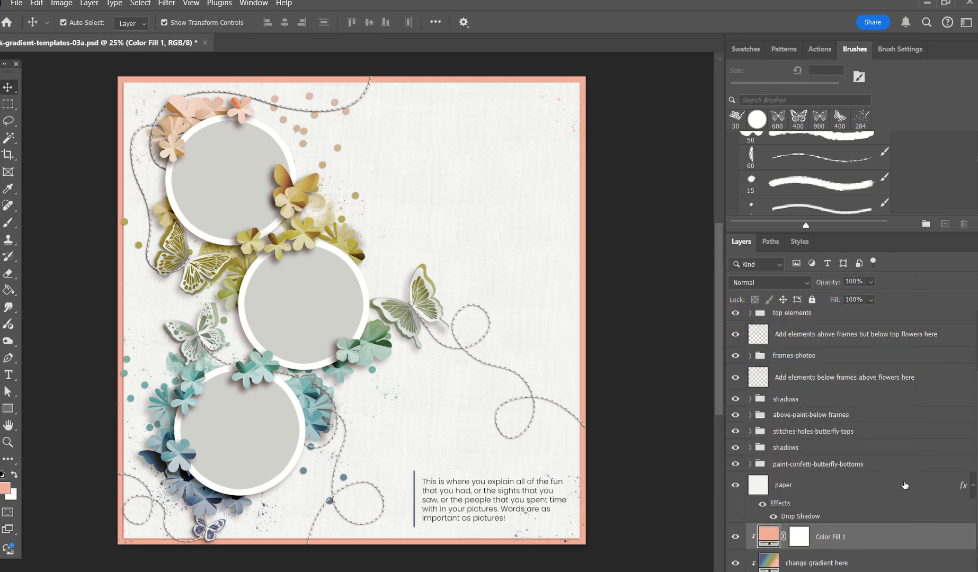
- Hide the "change gradient here" layer in the above-paint-below frames group
{"action": "left_click", "coordinate": [750, 415]}
{"action": "scroll", "coordinate": [844, 459], "scroll_direction": "down", "scroll_amount": 1}
{"action": "left_click", "coordinate": [841, 517]}
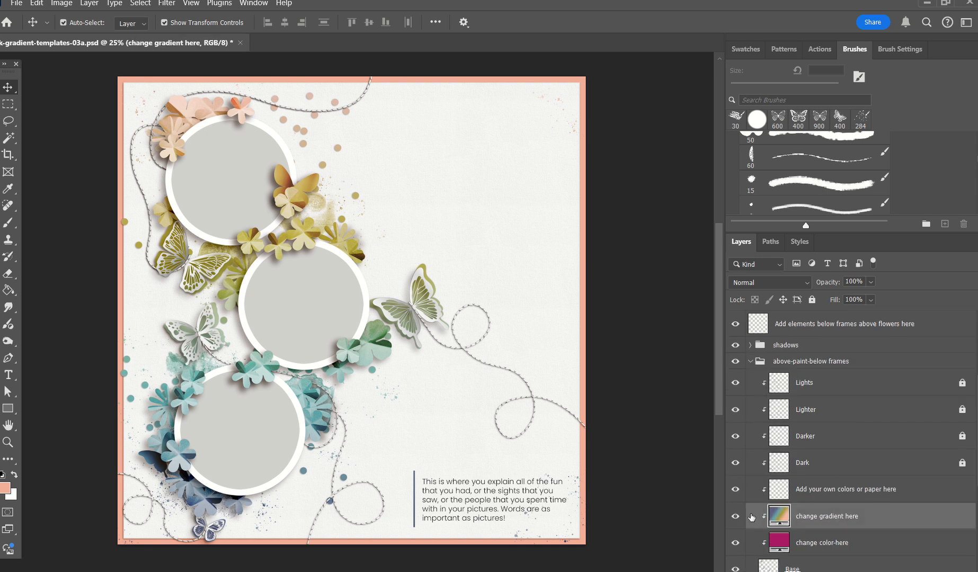
{"action": "left_click", "coordinate": [735, 516]}
- Set the group's "change color-here" fill to the dark teal swatch, then show the gradient layer again and collapse the group
{"action": "left_click", "coordinate": [781, 541]}
{"action": "double_click", "coordinate": [781, 541]}
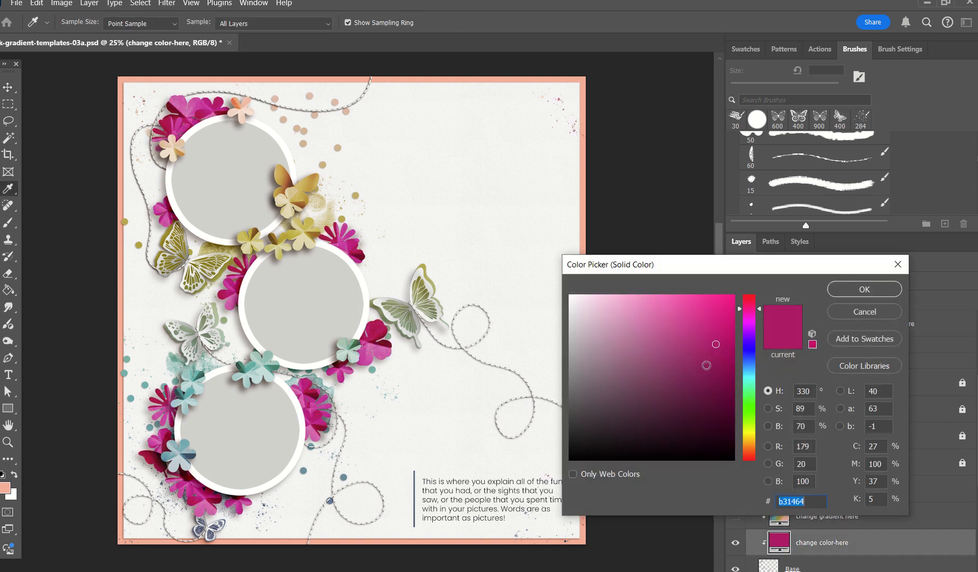
{"action": "left_click", "coordinate": [745, 51]}
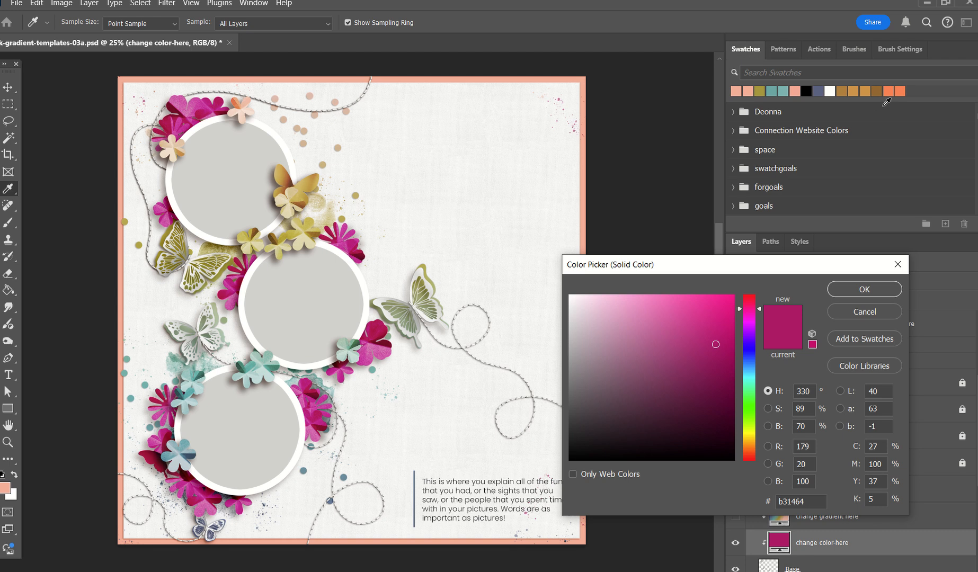
{"action": "left_click", "coordinate": [776, 94]}
{"action": "left_click", "coordinate": [838, 293]}
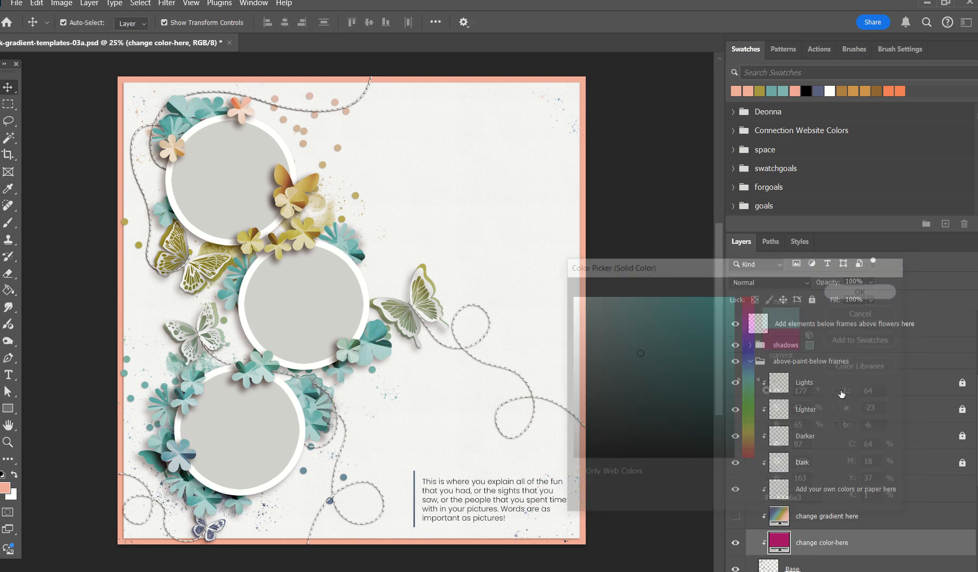
{"action": "left_click", "coordinate": [735, 516]}
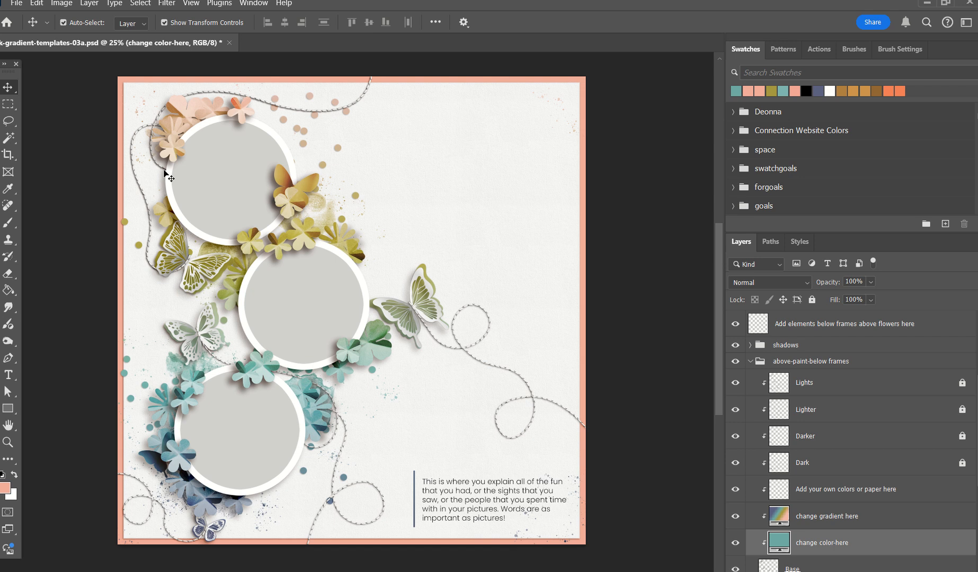
{"action": "left_click", "coordinate": [751, 363]}
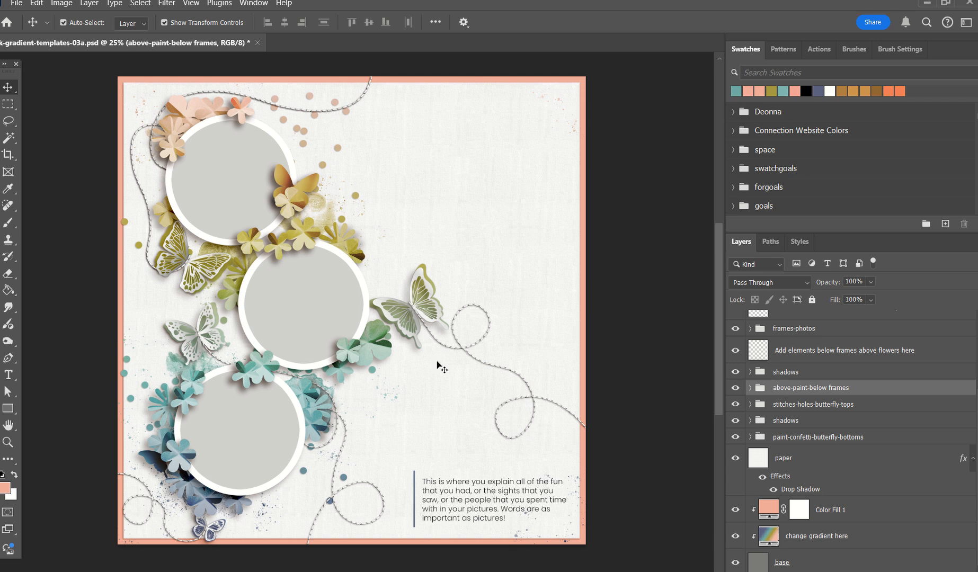
- Place the ck-adventurous-wild-pp-23 wood paper above the "paper" layer and clip it to that layer
{"action": "left_click", "coordinate": [534, 266]}
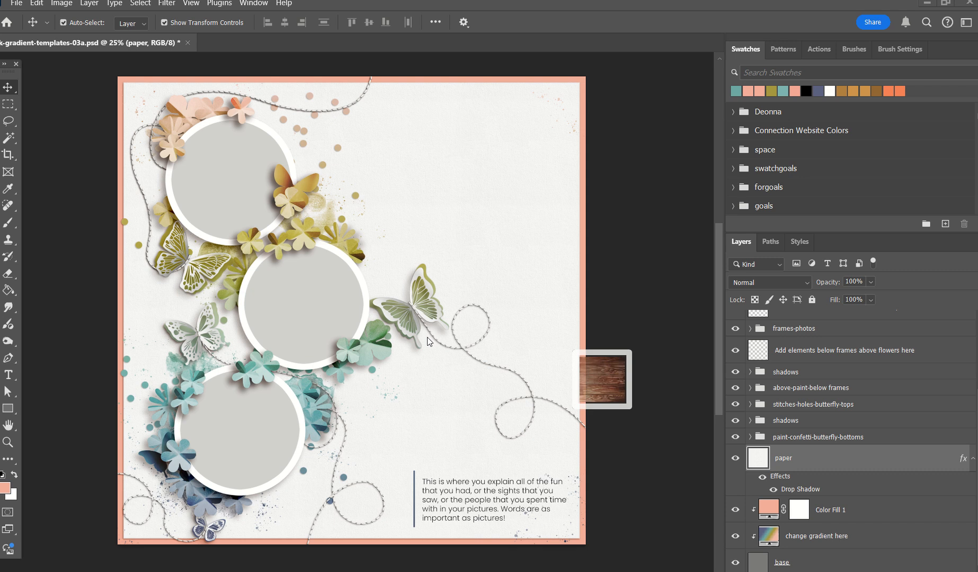
{"action": "left_click_drag", "start_coordinate": [430, 342], "coordinate": [443, 337]}
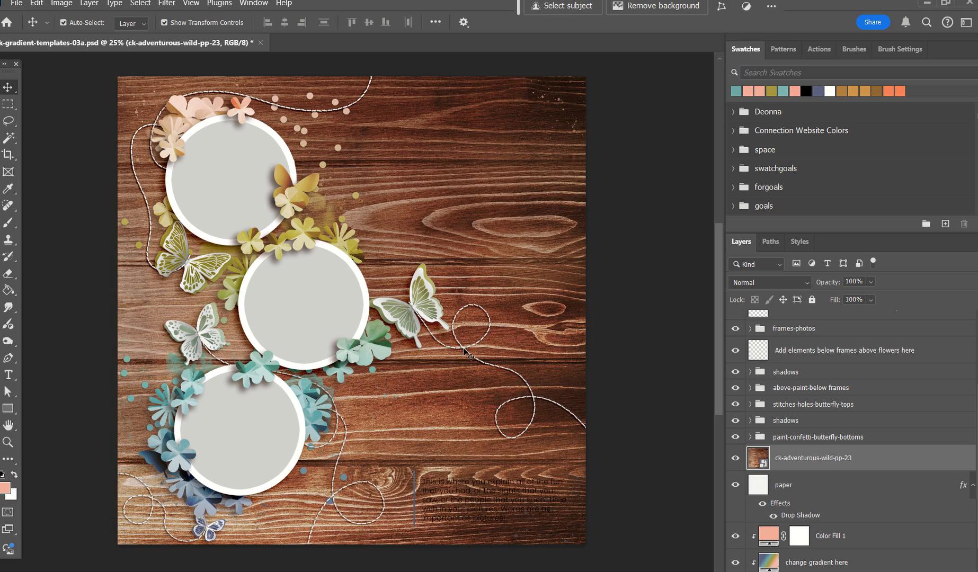
{"action": "left_click", "coordinate": [796, 471], "text": "alt"}
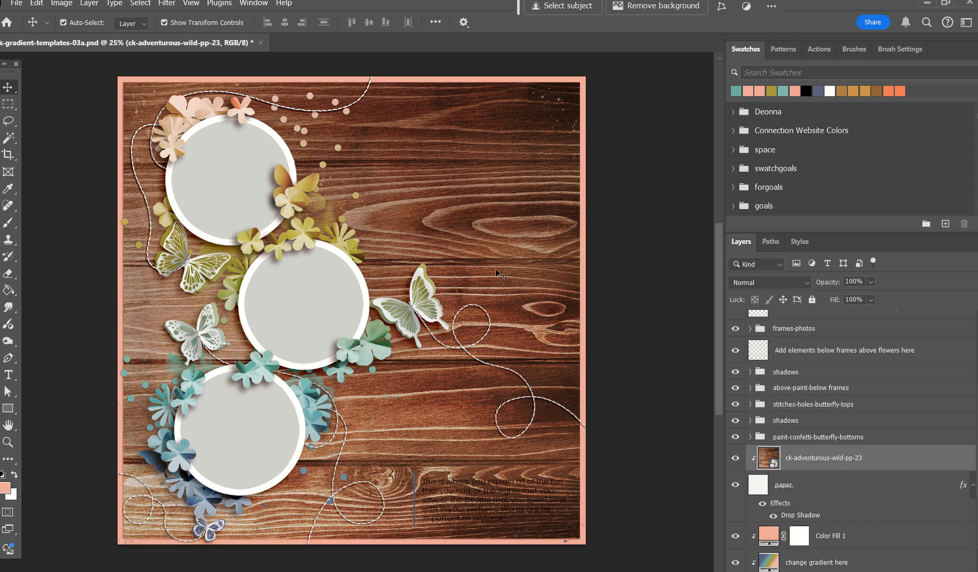
{"action": "left_click", "coordinate": [631, 265]}
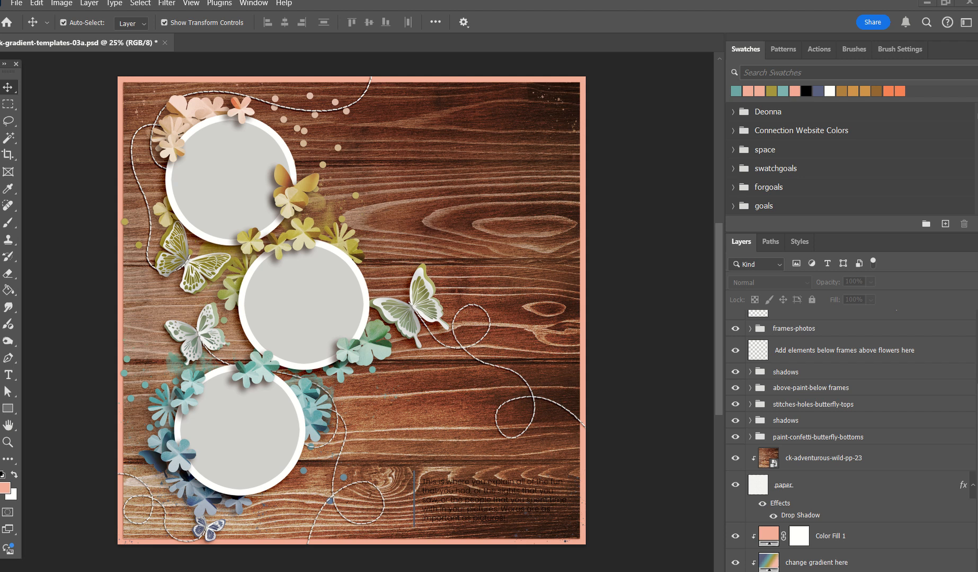
- Try the ck-adventurous-wp-05 and ck-adventurous-wp-08 gradient wood papers over the page, and remove both
{"action": "left_click", "coordinate": [518, 229]}
{"action": "left_click_drag", "start_coordinate": [517, 295], "coordinate": [527, 304]}
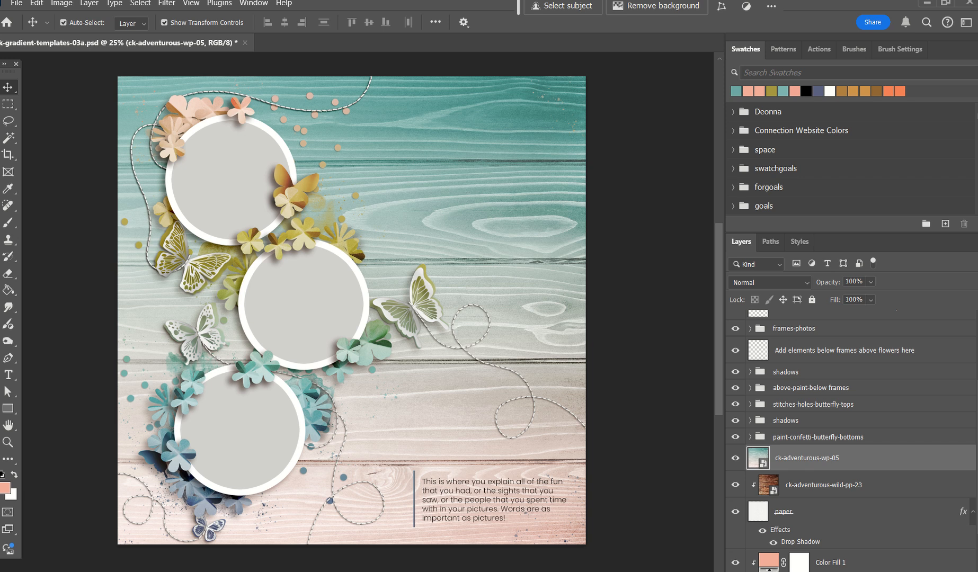
{"action": "left_click_drag", "start_coordinate": [977, 318], "coordinate": [535, 317]}
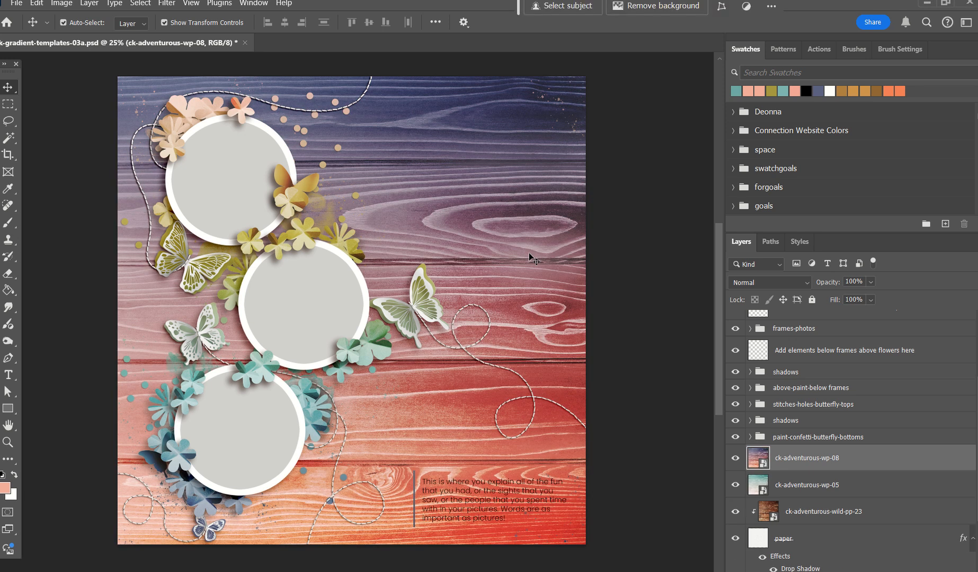
{"action": "key", "text": "ctrl+z"}
{"action": "key", "text": "Delete"}
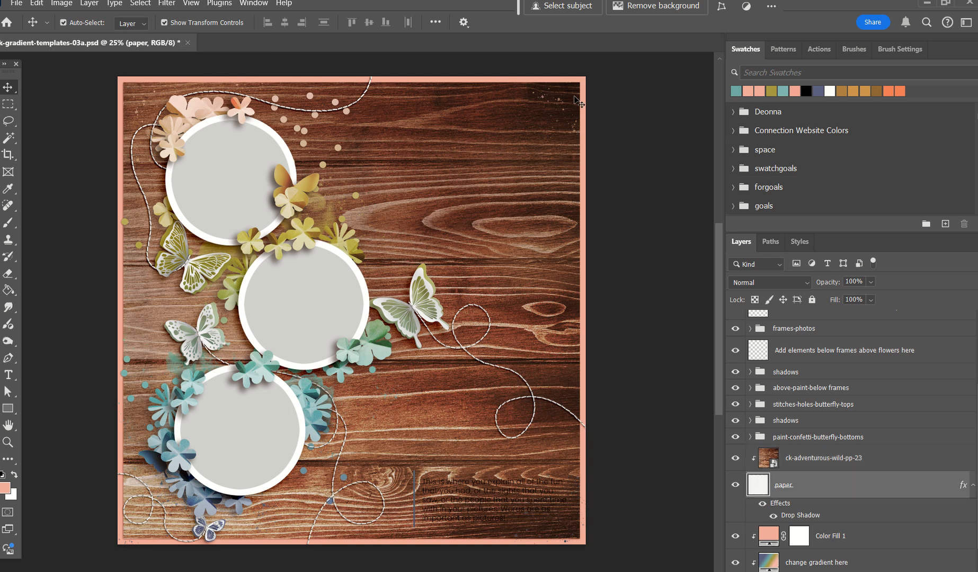
- Scale the "paper" layer down from its corners to 97.21% to widen the border evenly around the page
{"action": "key", "text": "ctrl+t"}
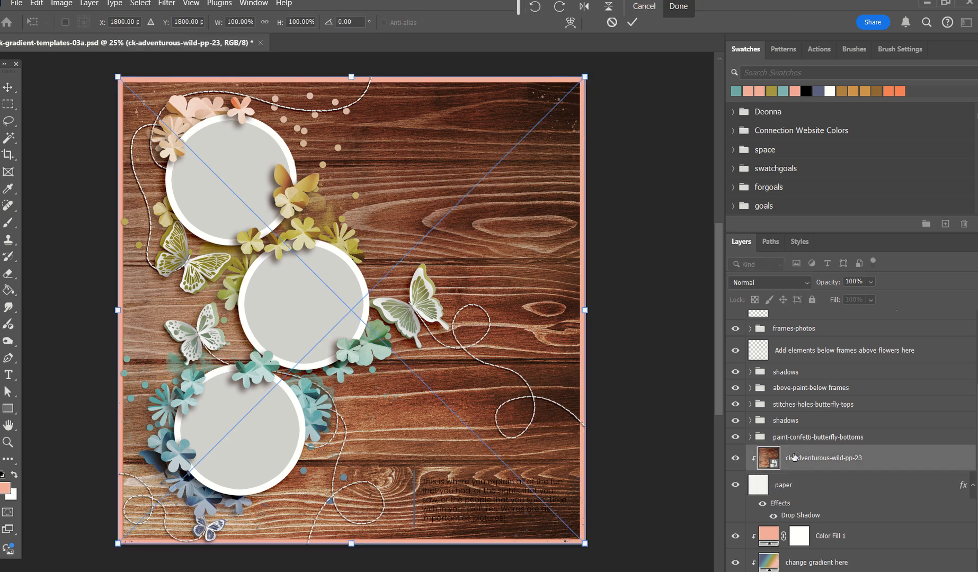
{"action": "left_click", "coordinate": [789, 483]}
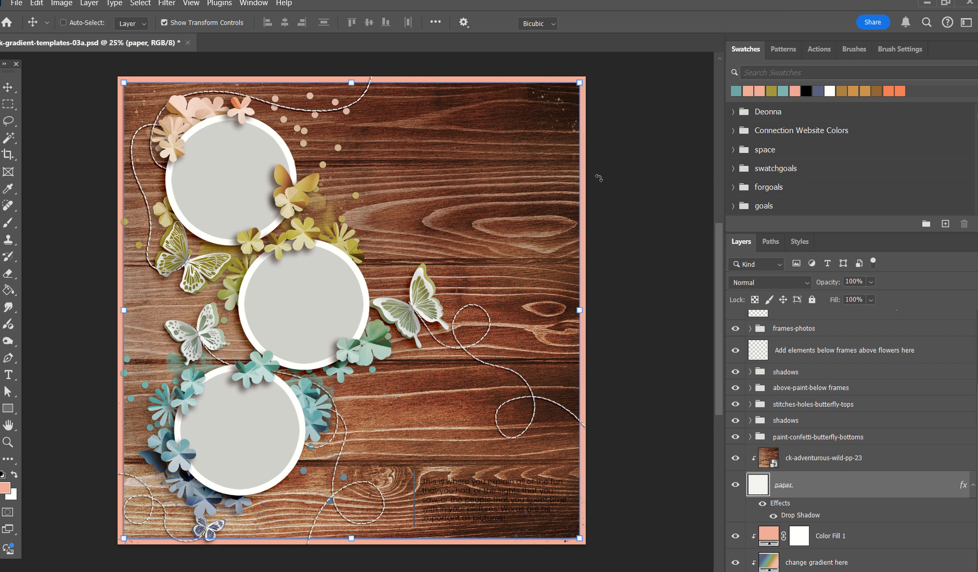
{"action": "key", "text": "ctrl+t"}
{"action": "left_click_drag", "start_coordinate": [580, 83], "coordinate": [573, 89]}
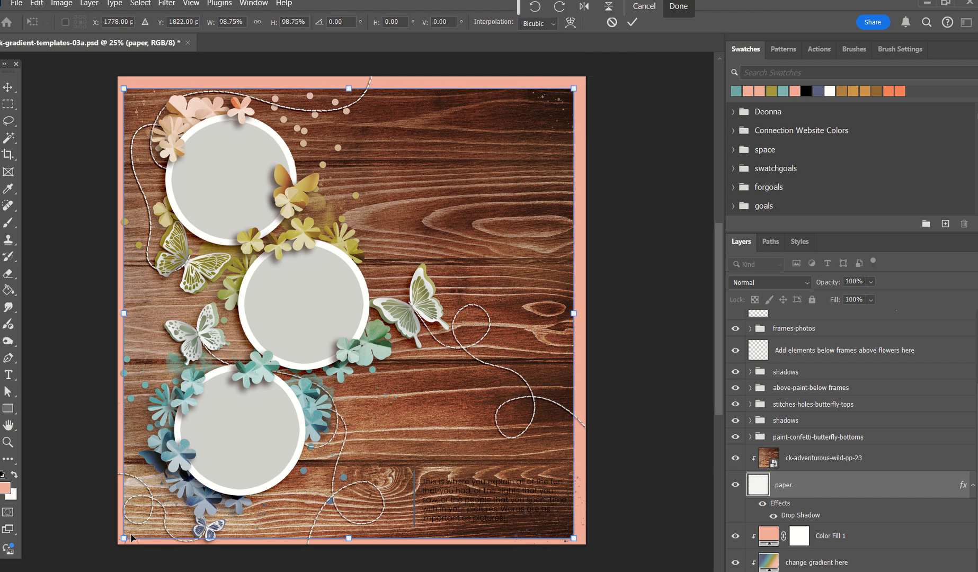
{"action": "left_click_drag", "start_coordinate": [132, 538], "coordinate": [137, 530]}
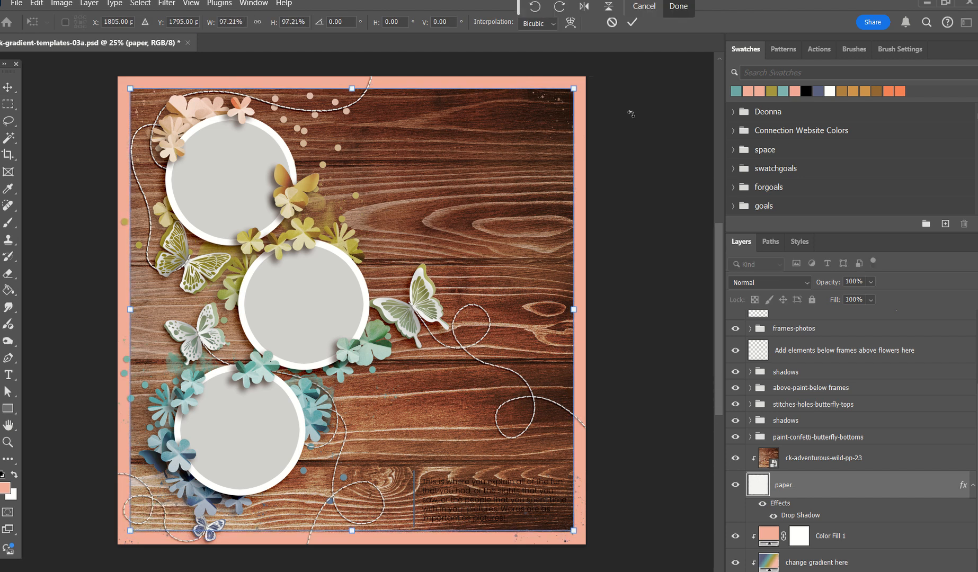
{"action": "left_click", "coordinate": [631, 27]}
- Place the ck-inner-wild-sp-13 solid paper directly above the Color Fill 1 layer as the page border
{"action": "left_click", "coordinate": [583, 95]}
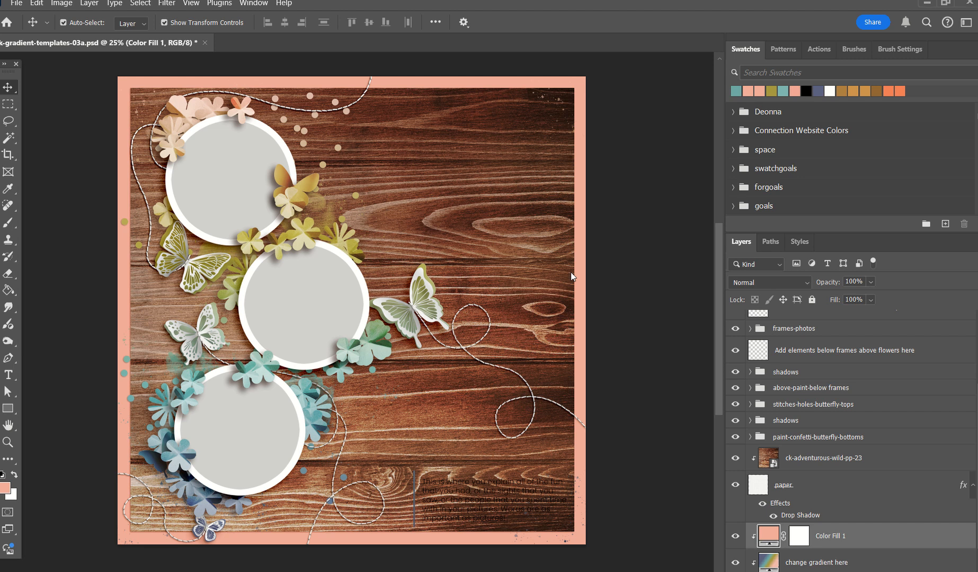
{"action": "left_click", "coordinate": [631, 314]}
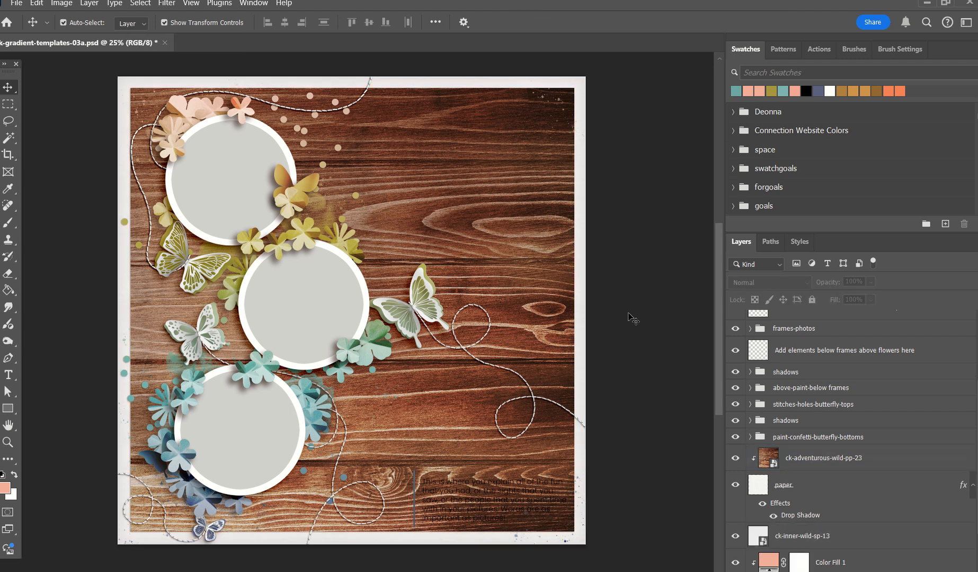
{"action": "left_click", "coordinate": [560, 285]}
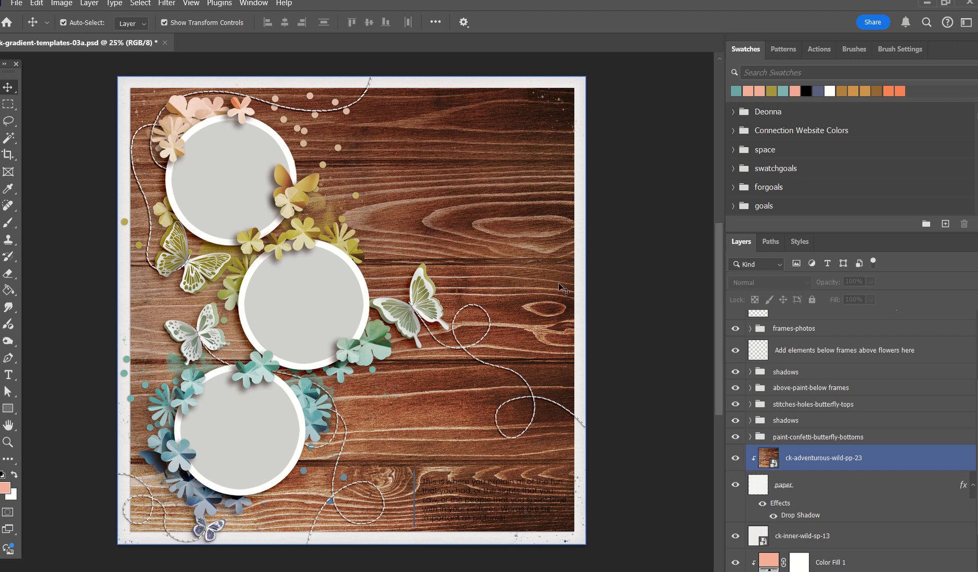
{"action": "left_click", "coordinate": [636, 318]}
{"action": "left_click", "coordinate": [869, 418]}
{"action": "left_click", "coordinate": [955, 491]}
{"action": "left_click", "coordinate": [646, 329]}
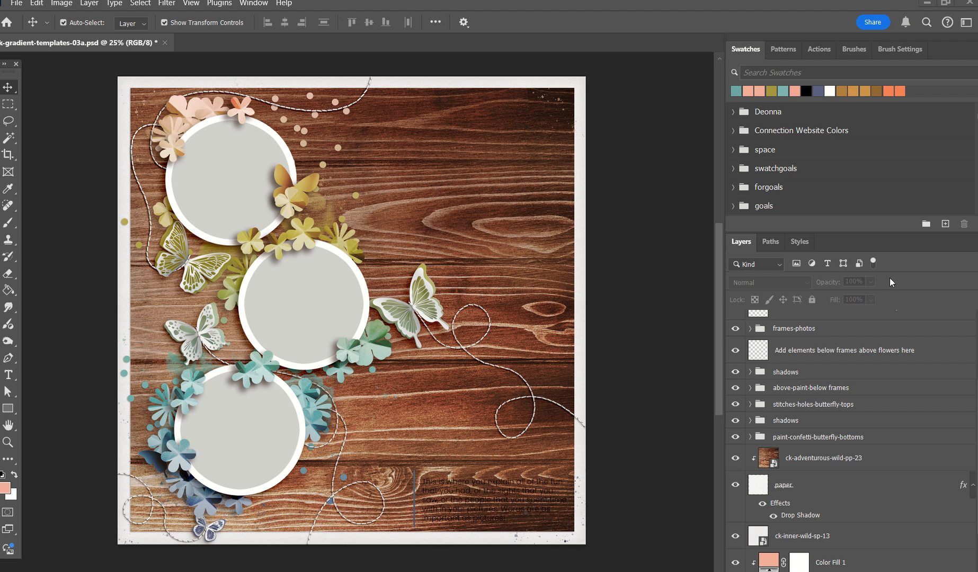
- Locate the top elements group by selecting its flowers on the page, and collapse the group
{"action": "left_click", "coordinate": [299, 231]}
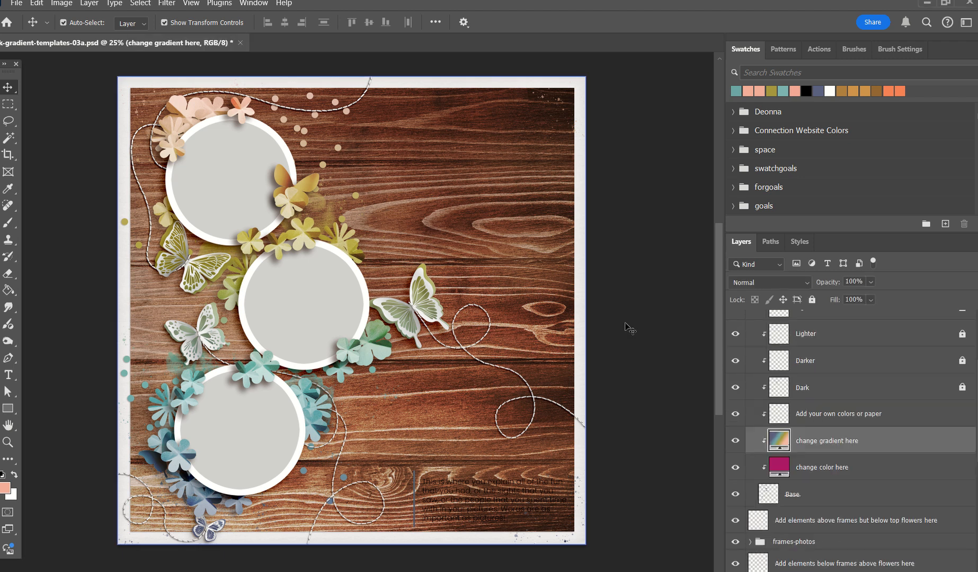
{"action": "scroll", "coordinate": [753, 419], "scroll_direction": "up", "scroll_amount": 4}
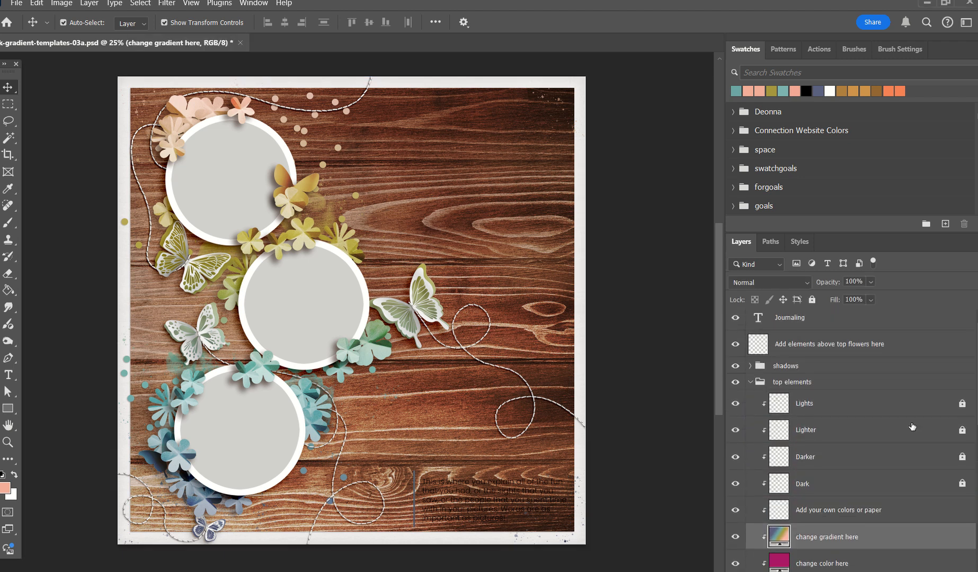
{"action": "left_click", "coordinate": [759, 386]}
{"action": "left_click", "coordinate": [750, 382]}
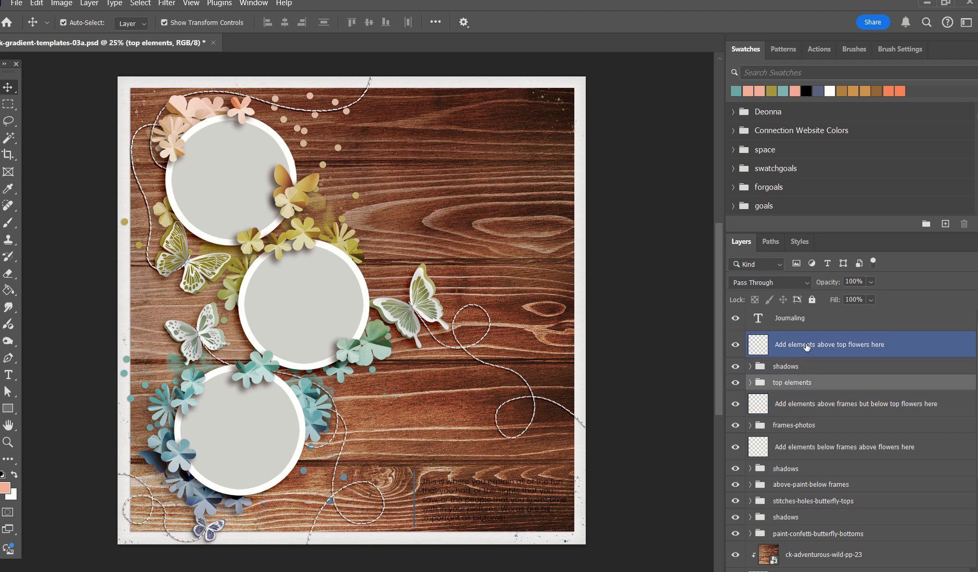
- Add a new empty layer for extra elements directly above the paint-confetti-butterfly-bottoms group
{"action": "left_click", "coordinate": [854, 354]}
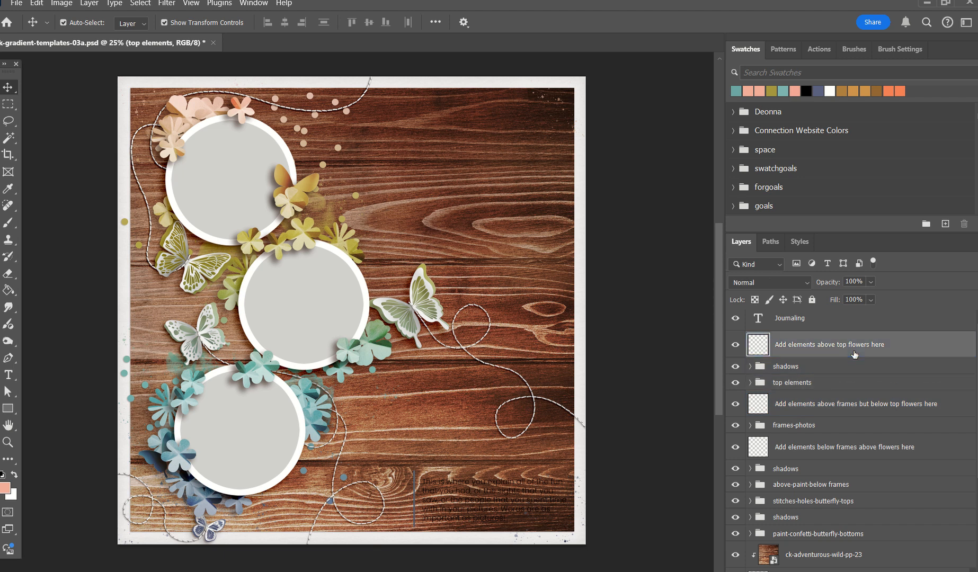
{"action": "left_click", "coordinate": [838, 412]}
{"action": "left_click", "coordinate": [836, 450]}
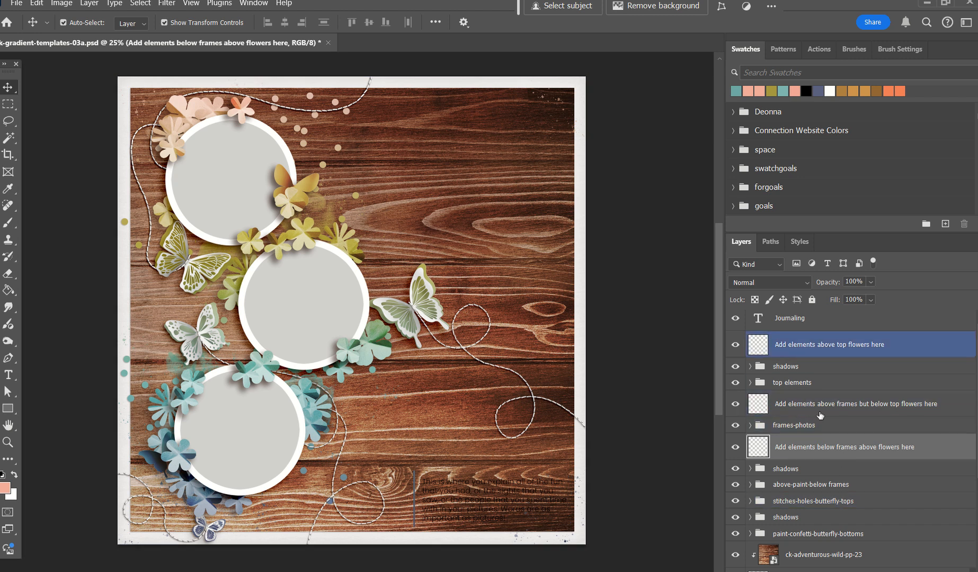
{"action": "scroll", "coordinate": [912, 490], "scroll_direction": "down", "scroll_amount": 1}
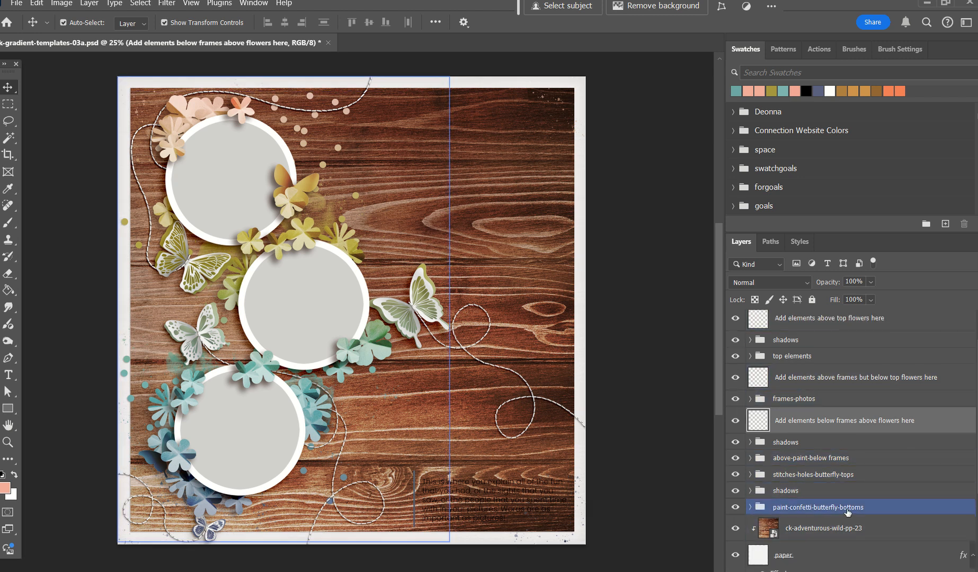
{"action": "left_click", "coordinate": [872, 509]}
{"action": "key", "text": "ctrl+shift+alt+n"}
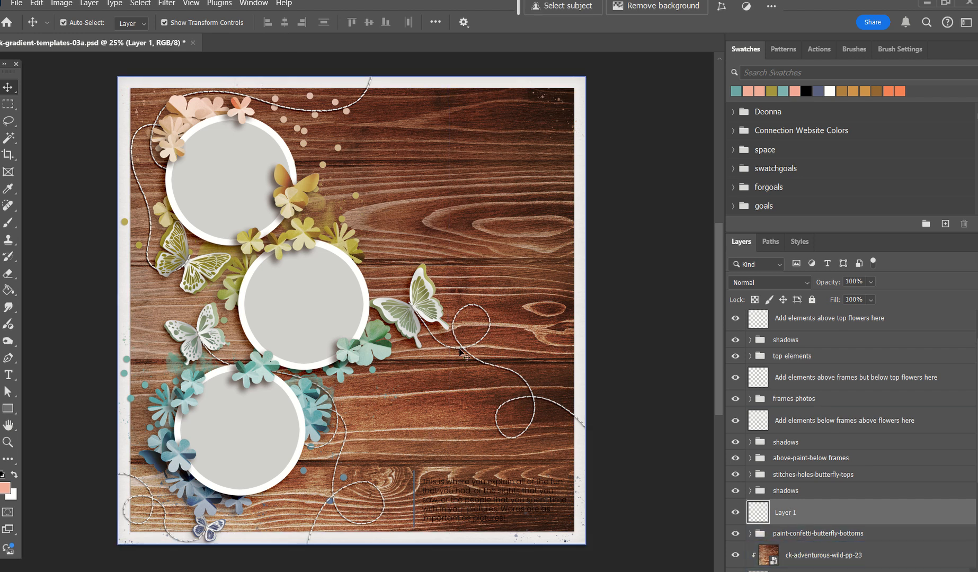
- Place the ck-adventurous-wild-bow-03 bow on the "Add elements above top flowers here" layer, over the upper frame's left edge
{"action": "left_click", "coordinate": [790, 381]}
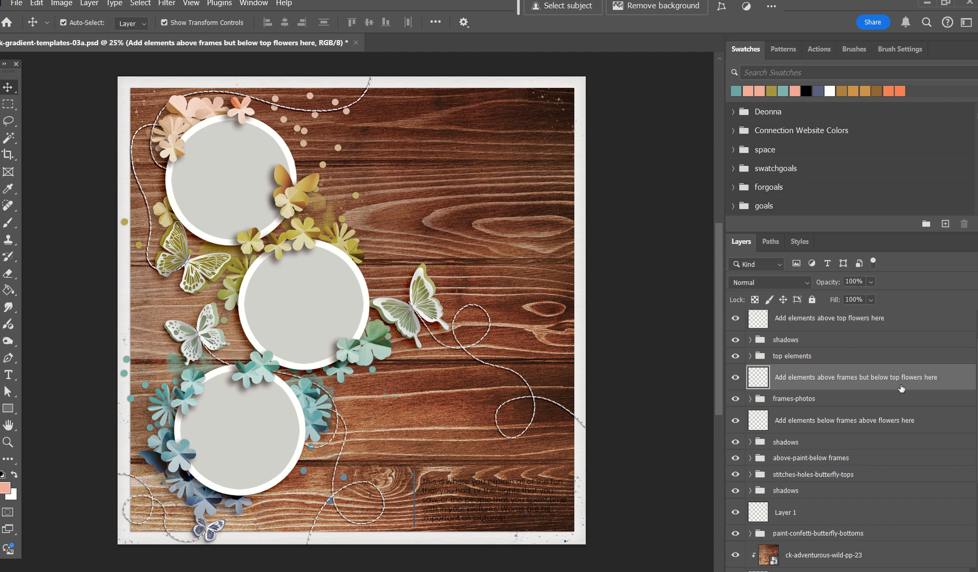
{"action": "scroll", "coordinate": [869, 350], "scroll_direction": "up", "scroll_amount": 1}
{"action": "left_click", "coordinate": [870, 347]}
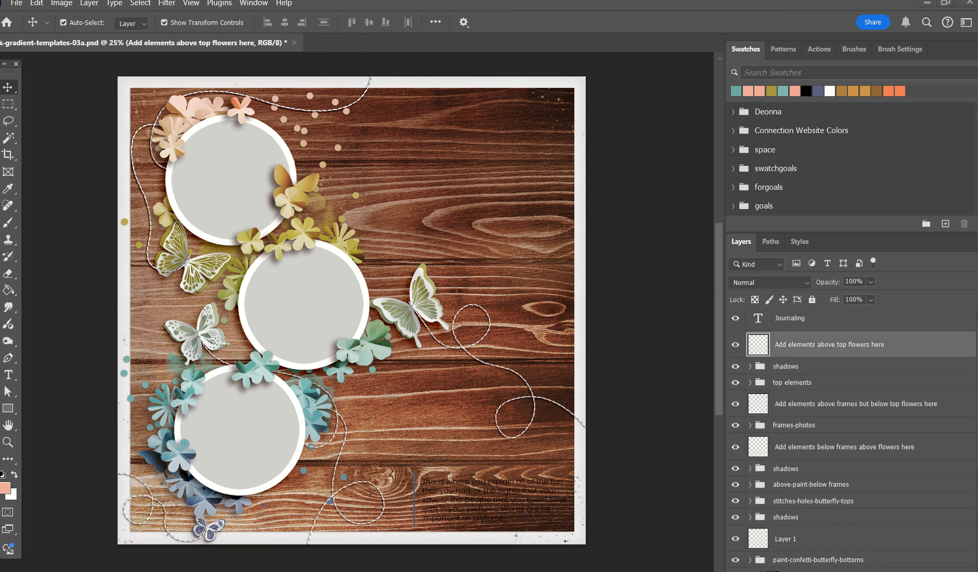
{"action": "left_click_drag", "start_coordinate": [605, 301], "coordinate": [387, 266]}
{"action": "left_click_drag", "start_coordinate": [411, 134], "coordinate": [174, 145]}
{"action": "key", "text": "Return"}
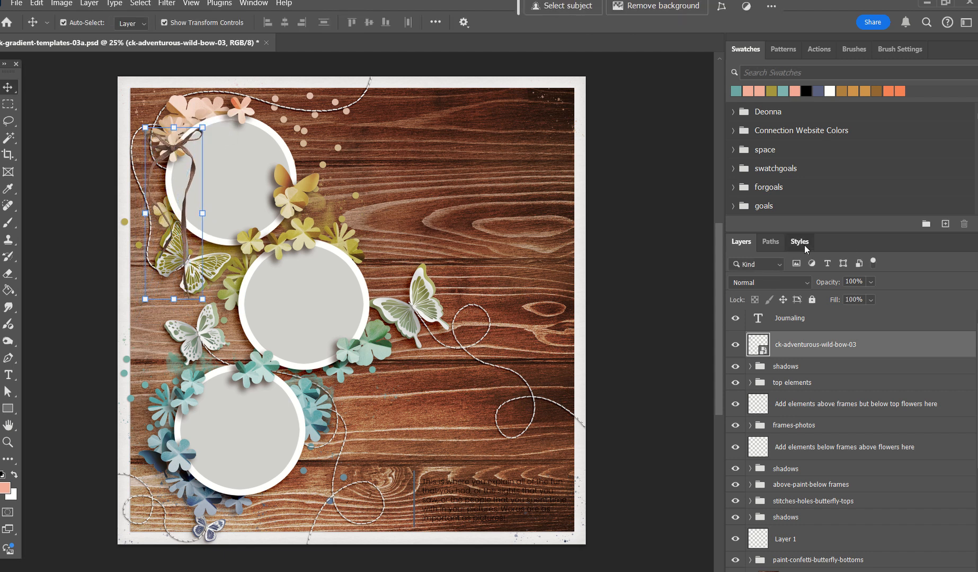
- Apply the sahindesigns realistic drop shadow style to the ck-adventurous-wild-bow-03 bow
{"action": "left_click", "coordinate": [799, 242]}
{"action": "left_click", "coordinate": [771, 470]}
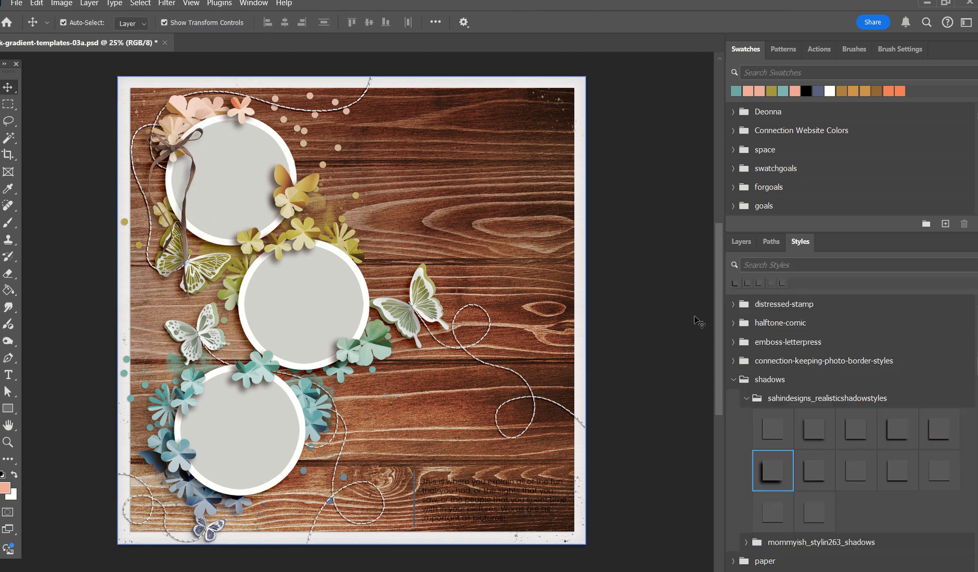
{"action": "left_click", "coordinate": [742, 243]}
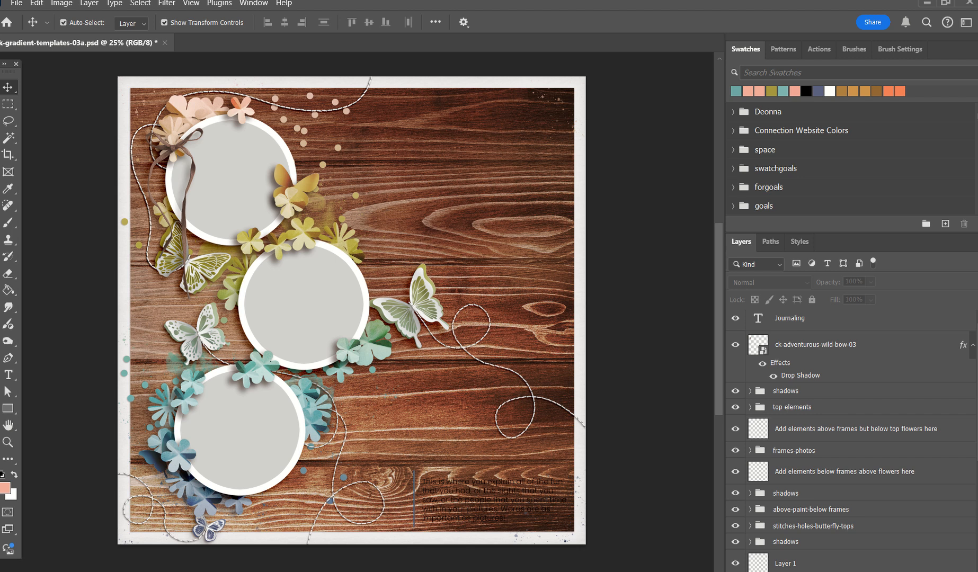
- Place the ck-adventurous-wild-flower-05-small-b flower on the olive blossom above the middle frame and give it the realistic drop shadow style
{"action": "left_click_drag", "start_coordinate": [976, 300], "coordinate": [306, 231]}
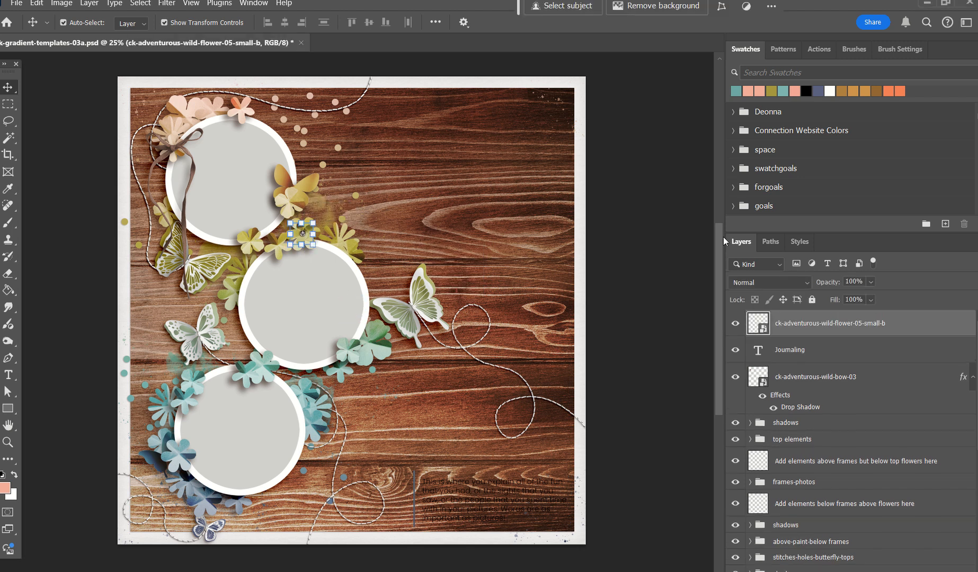
{"action": "left_click", "coordinate": [814, 243]}
{"action": "left_click", "coordinate": [771, 471]}
{"action": "left_click", "coordinate": [668, 311]}
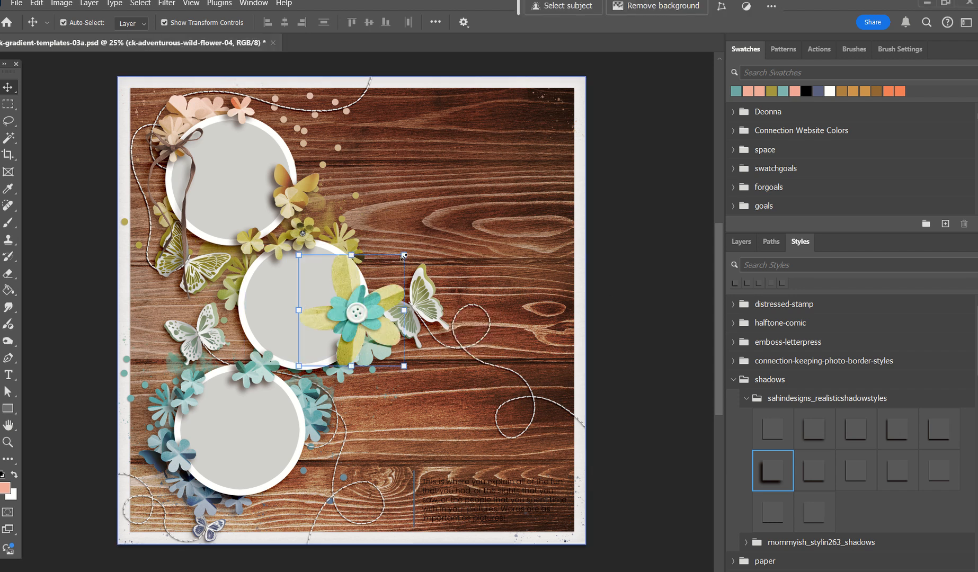
- Scale ck-adventurous-wild-flower-04 to about 40%, rotate it about -36°, place it at the middle frame's lower-left edge and apply the drop shadow style
{"action": "left_click_drag", "start_coordinate": [403, 257], "coordinate": [328, 307]}
{"action": "left_click_drag", "start_coordinate": [324, 349], "coordinate": [252, 353]}
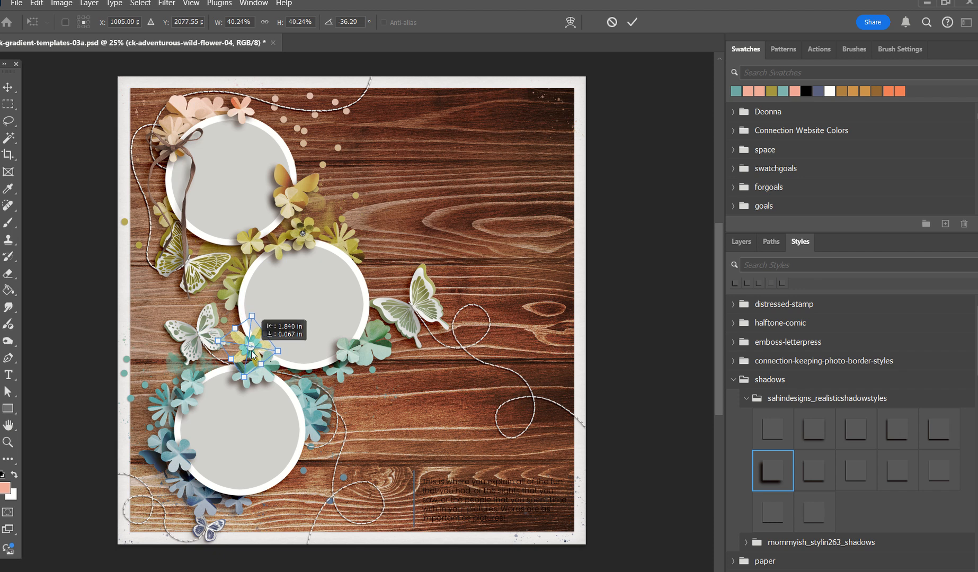
{"action": "left_click", "coordinate": [632, 22]}
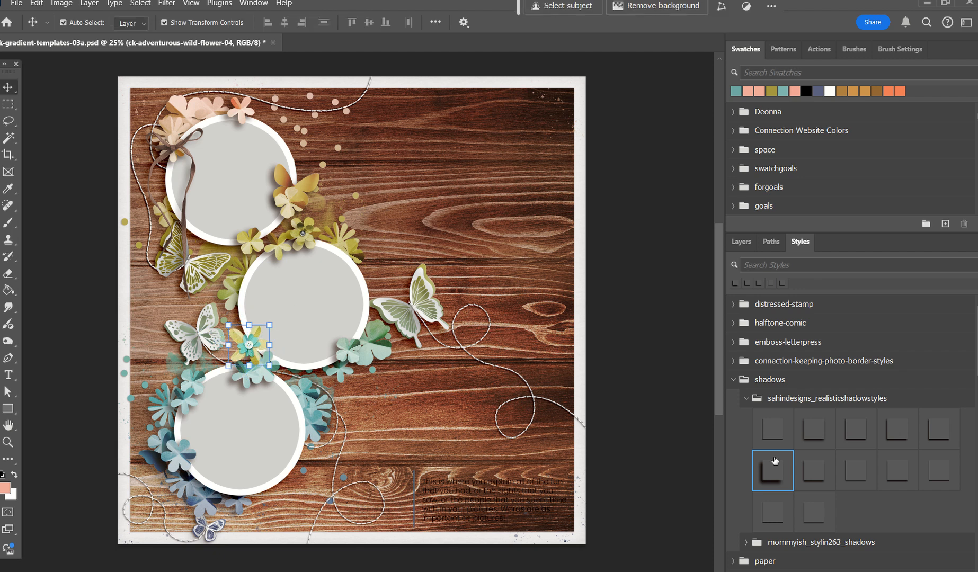
{"action": "left_click", "coordinate": [689, 376]}
{"action": "left_click", "coordinate": [741, 242]}
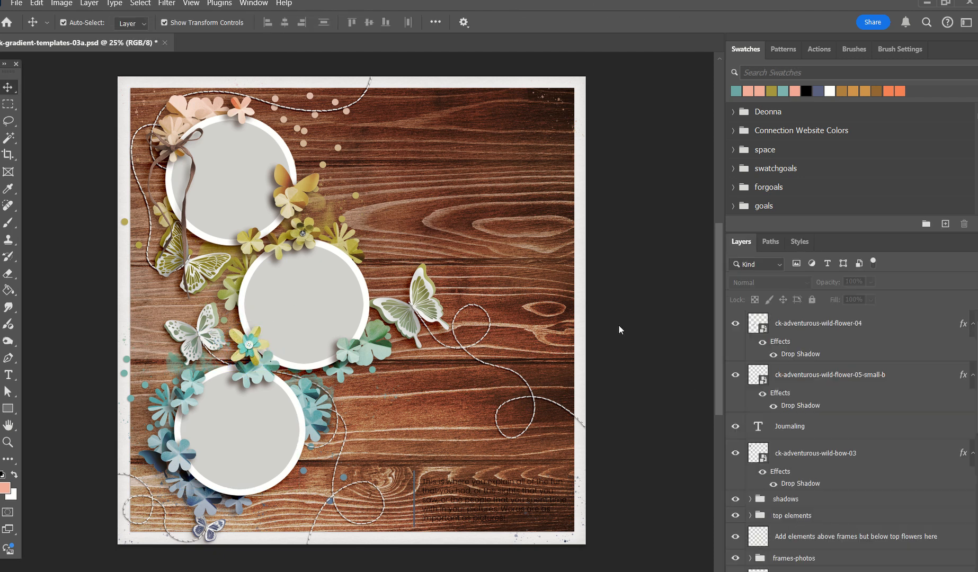
- Place ck-adventurous-wild-flower-07c on the "Add elements below frames above flowers here" layer at about 35.6% scale, at the lower frame's right edge
{"action": "left_click", "coordinate": [886, 449]}
{"action": "scroll", "coordinate": [886, 449], "scroll_direction": "down", "scroll_amount": 2}
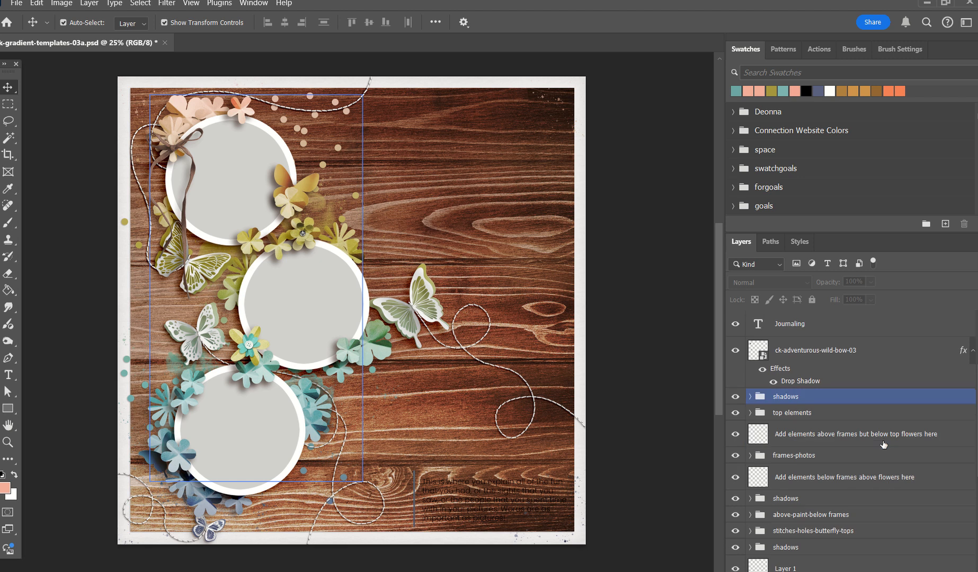
{"action": "left_click", "coordinate": [845, 437]}
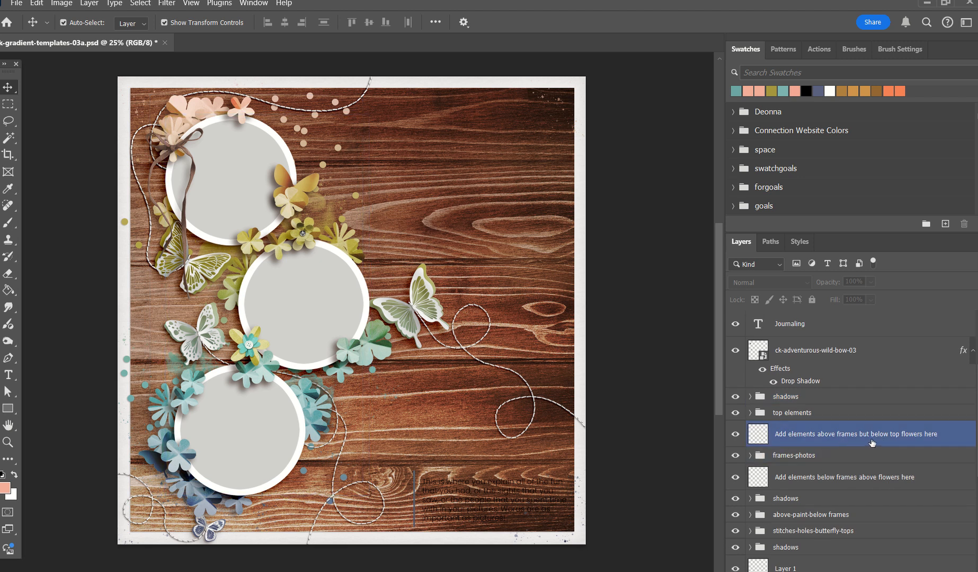
{"action": "left_click", "coordinate": [842, 479]}
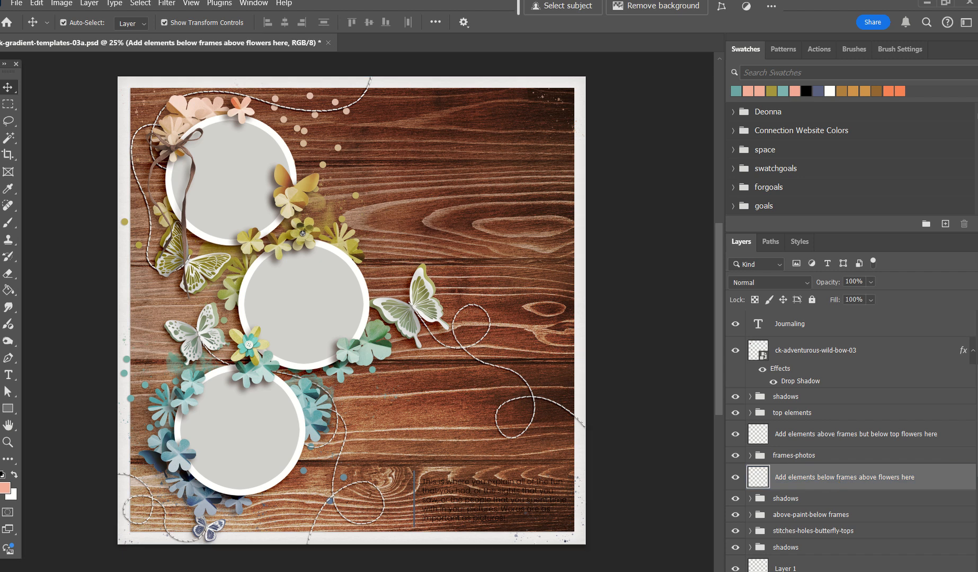
{"action": "left_click_drag", "start_coordinate": [977, 466], "coordinate": [378, 425]}
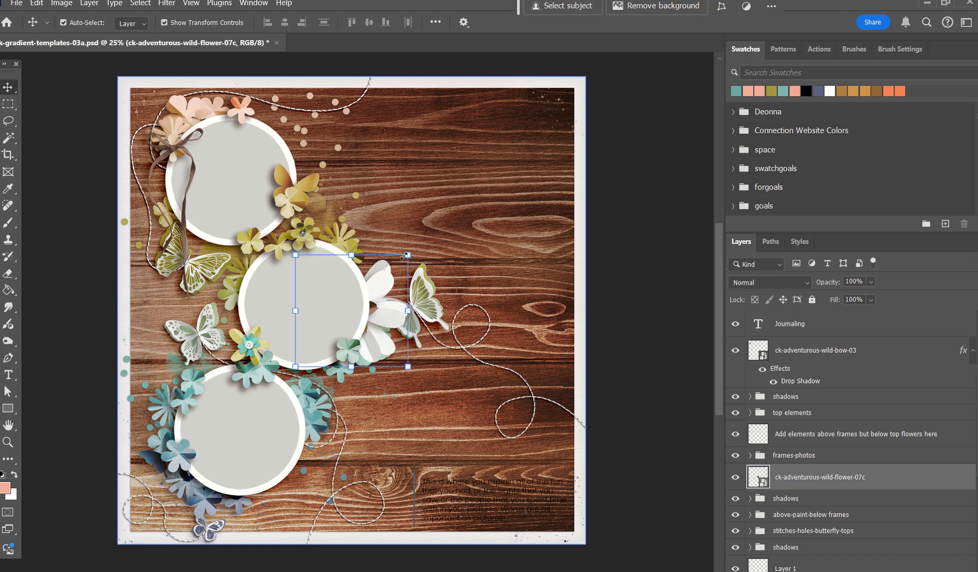
{"action": "left_click_drag", "start_coordinate": [408, 254], "coordinate": [305, 402]}
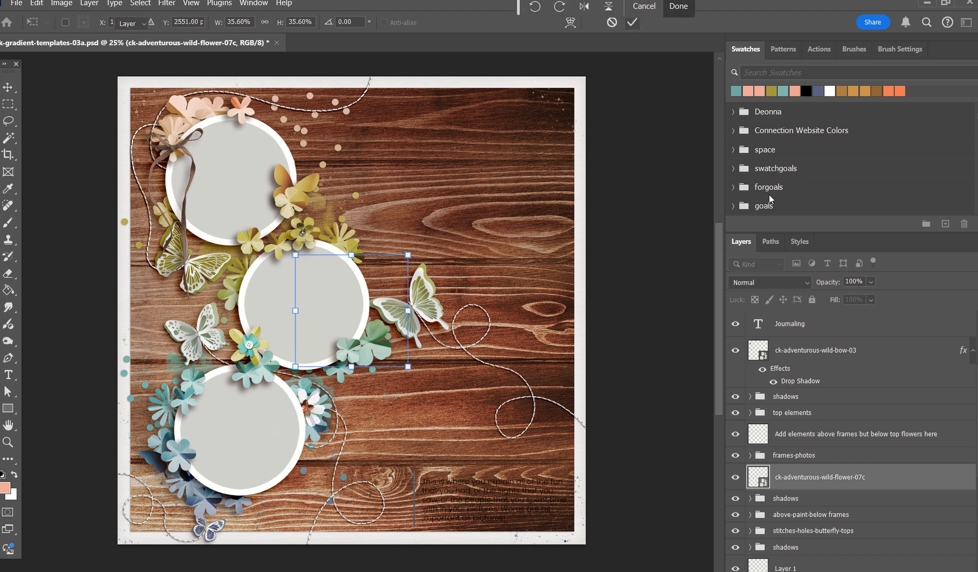
{"action": "key", "text": "Return"}
- Apply the realistic drop shadow style to the ck-adventurous-wild-flower-07c flower
{"action": "left_click", "coordinate": [800, 242]}
{"action": "left_click", "coordinate": [773, 470]}
{"action": "left_click", "coordinate": [657, 411]}
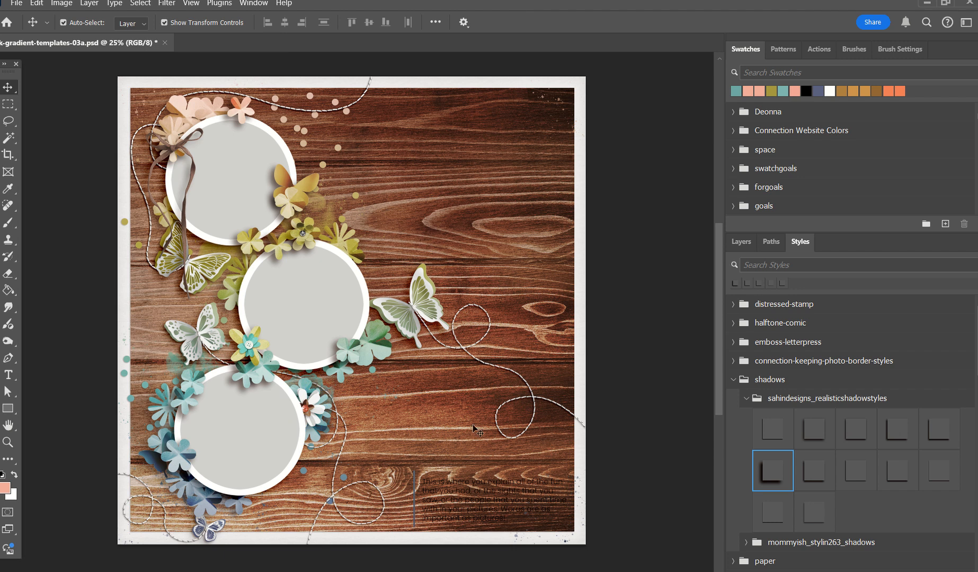
{"action": "left_click", "coordinate": [740, 244]}
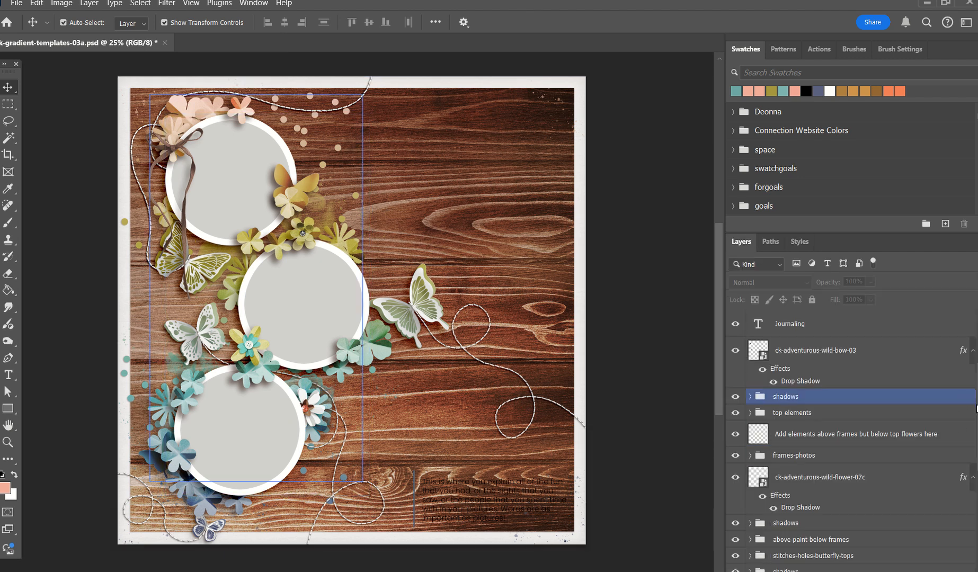
- Place a scaled-down ck-adventurous-wild-foliage-02b on Layer 1, behind the middle frame's upper-right edge, and apply the realistic drop shadow style
{"action": "scroll", "coordinate": [821, 397], "scroll_direction": "down", "scroll_amount": 2}
{"action": "scroll", "coordinate": [917, 438], "scroll_direction": "down", "scroll_amount": 5}
{"action": "scroll", "coordinate": [918, 438], "scroll_direction": "up", "scroll_amount": 1}
{"action": "left_click", "coordinate": [815, 382]}
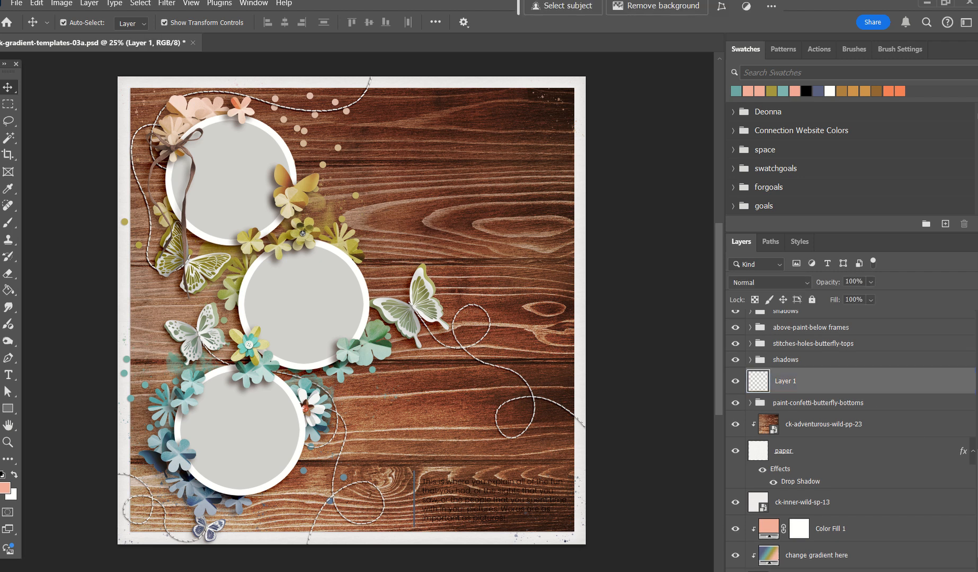
{"action": "left_click_drag", "start_coordinate": [376, 320], "coordinate": [356, 339]}
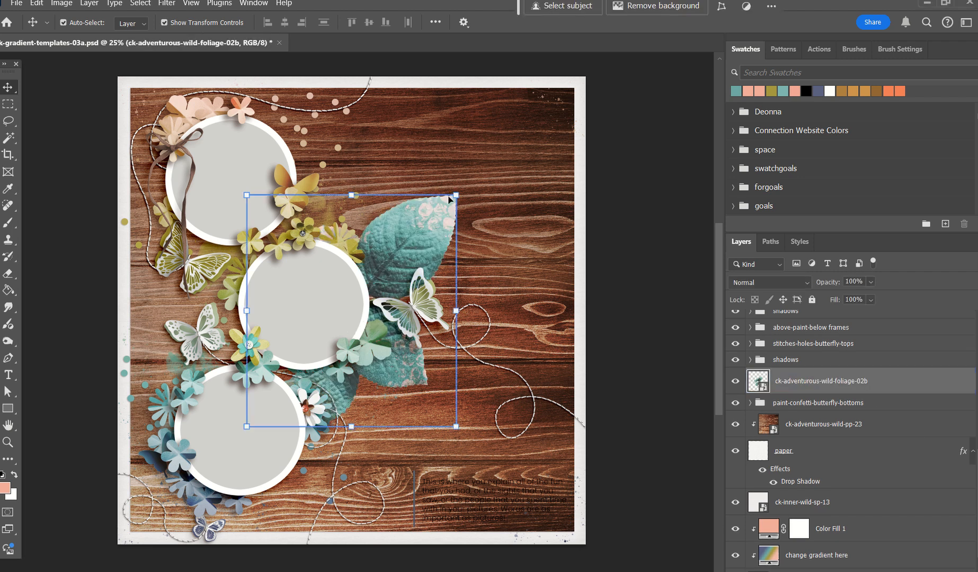
{"action": "left_click_drag", "start_coordinate": [449, 199], "coordinate": [366, 235]}
{"action": "left_click", "coordinate": [632, 23]}
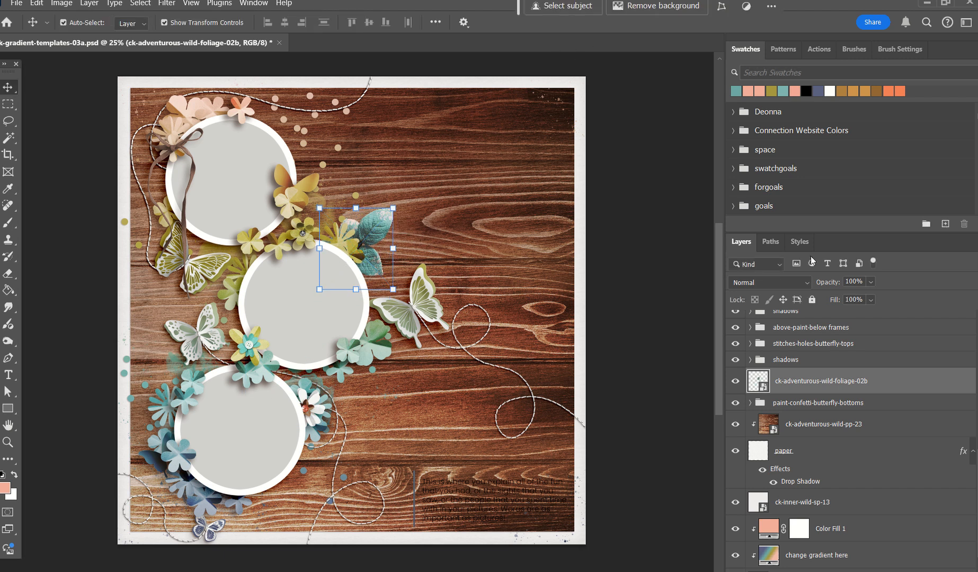
{"action": "left_click", "coordinate": [800, 242]}
{"action": "left_click", "coordinate": [651, 356]}
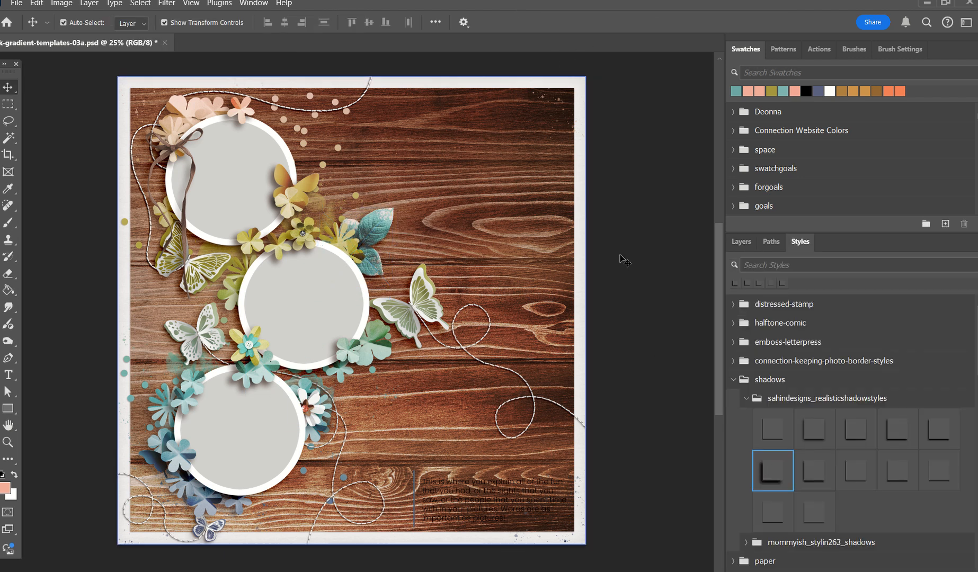
- Try placing the ck-adventurous-wild-gem-06 gem above the right-hand butterfly, and undo the placement
{"action": "left_click", "coordinate": [306, 301]}
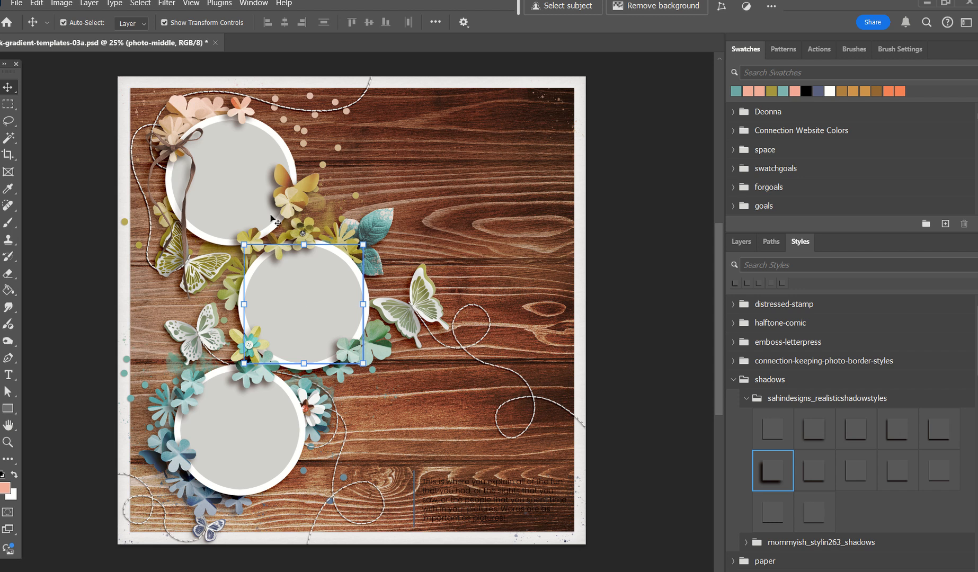
{"action": "left_click", "coordinate": [221, 437]}
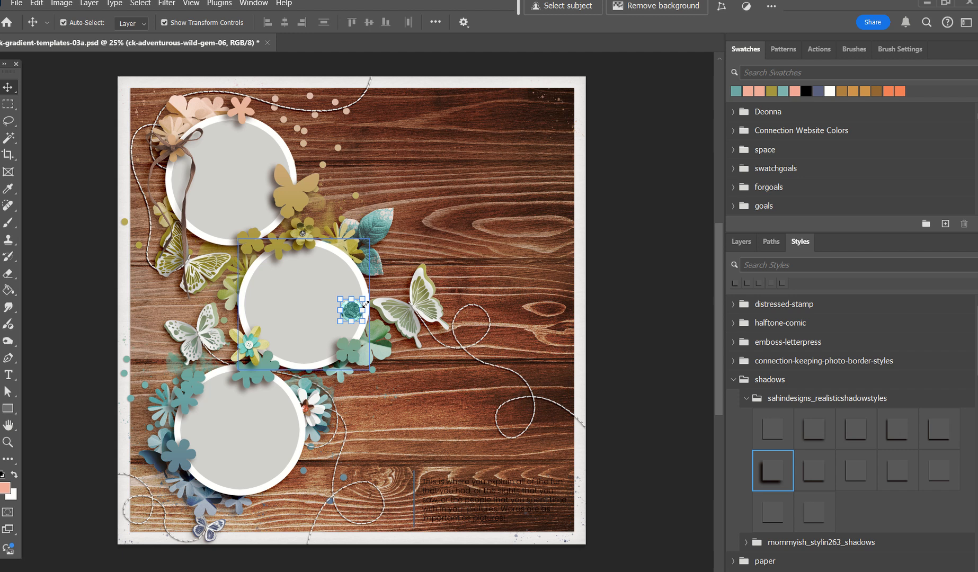
{"action": "left_click_drag", "start_coordinate": [362, 300], "coordinate": [449, 280]}
{"action": "left_click", "coordinate": [634, 25]}
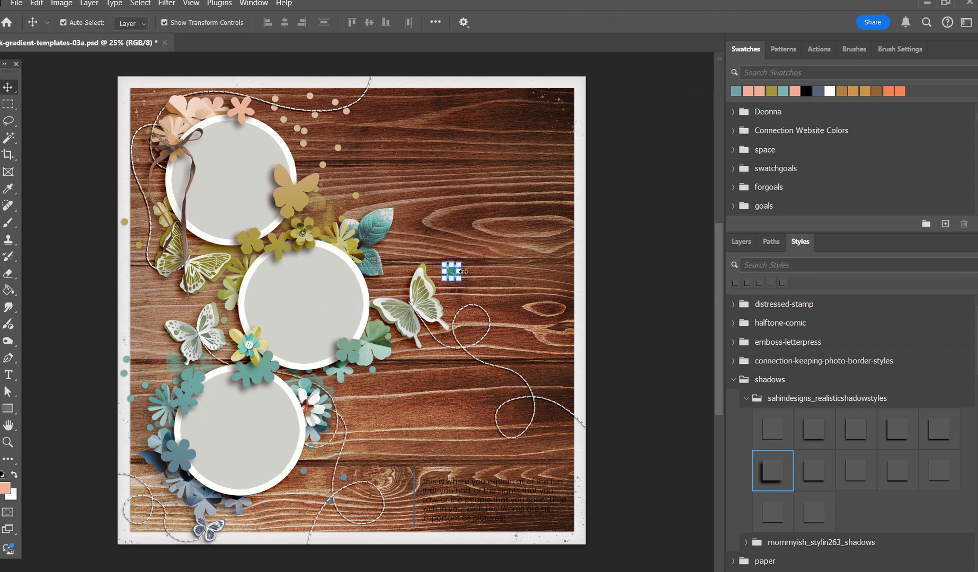
{"action": "key", "text": "ctrl+z"}
{"action": "key", "text": "ctrl+z"}
{"action": "key", "text": "ctrl+z"}
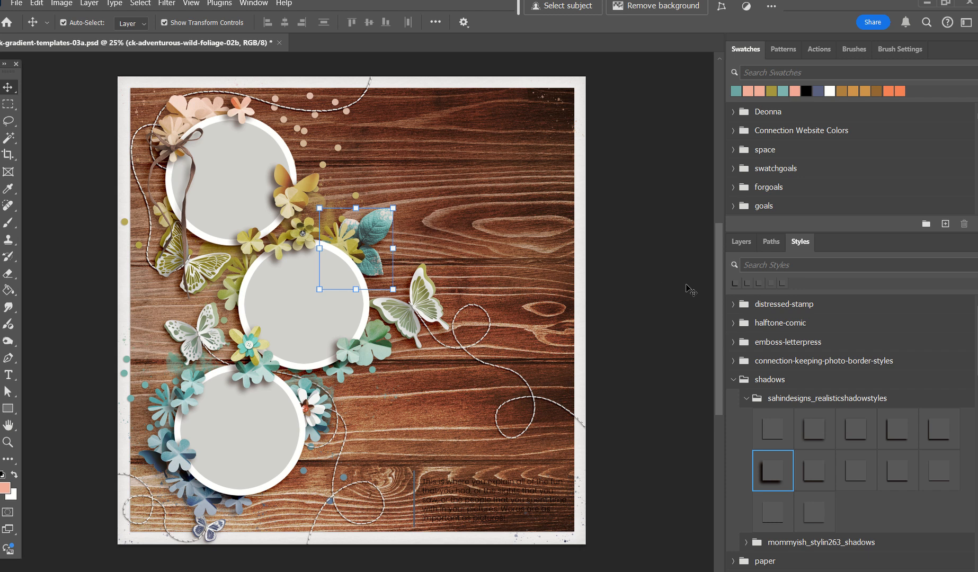
- Examine the clipped layers inside the top elements group, hiding and showing the Lights layer to see its effect on the flowers
{"action": "left_click", "coordinate": [738, 243]}
{"action": "left_click", "coordinate": [191, 401]}
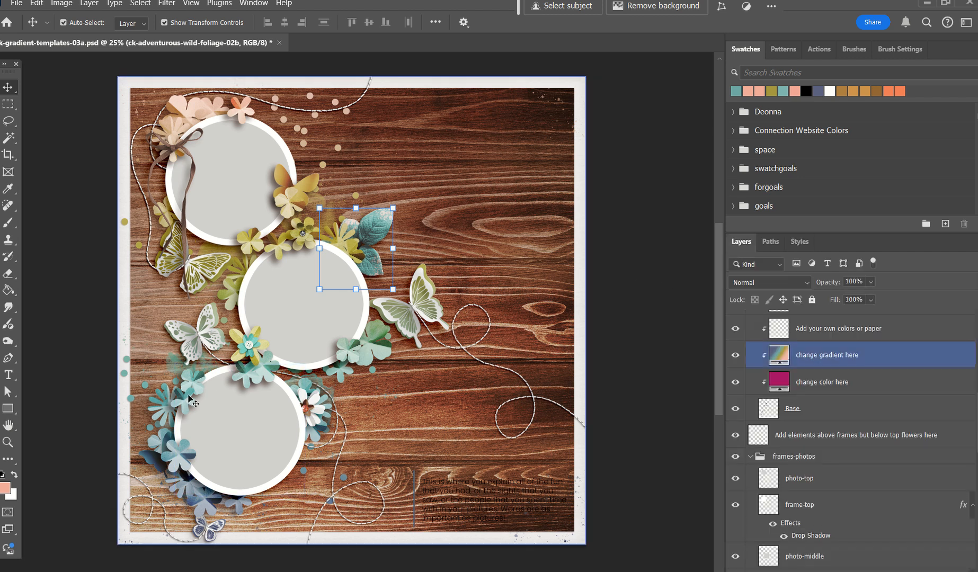
{"action": "left_click", "coordinate": [185, 397]}
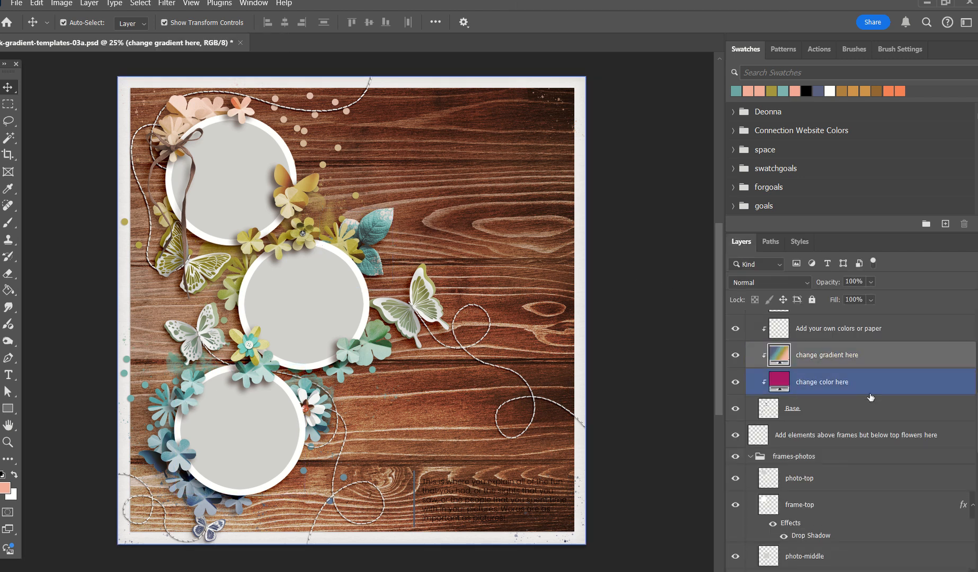
{"action": "scroll", "coordinate": [817, 415], "scroll_direction": "up", "scroll_amount": 4}
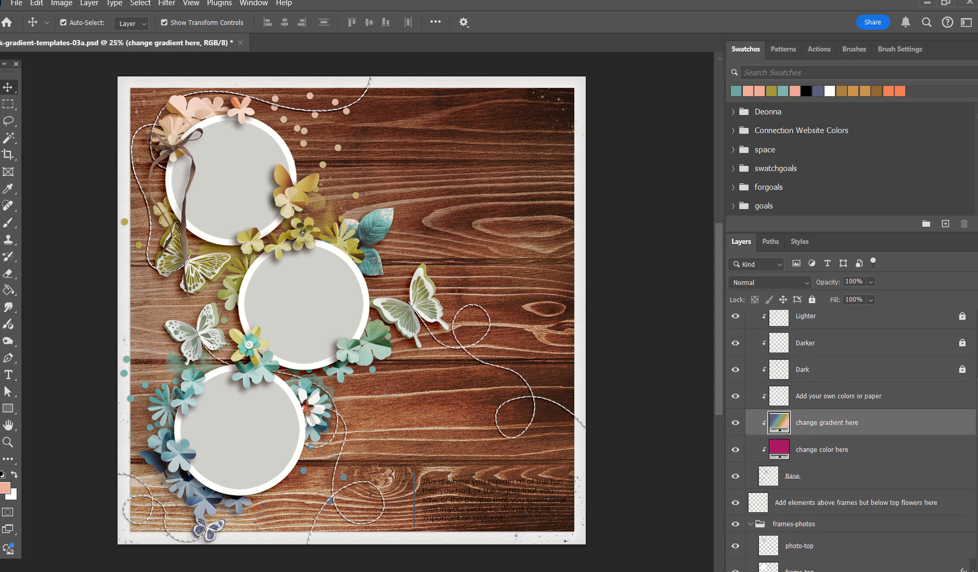
{"action": "left_click", "coordinate": [818, 402]}
{"action": "left_click", "coordinate": [820, 374]}
{"action": "left_click", "coordinate": [821, 347]}
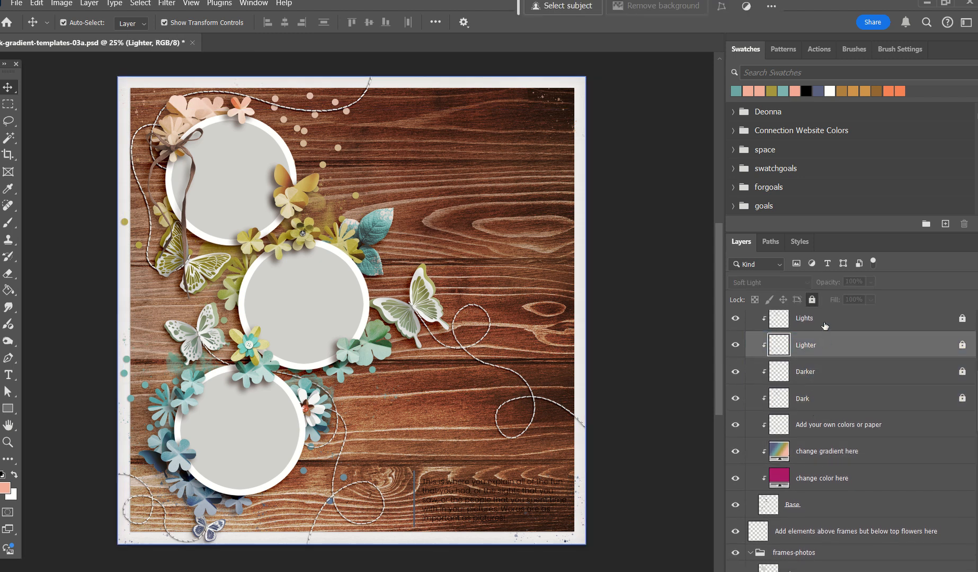
{"action": "left_click", "coordinate": [825, 326]}
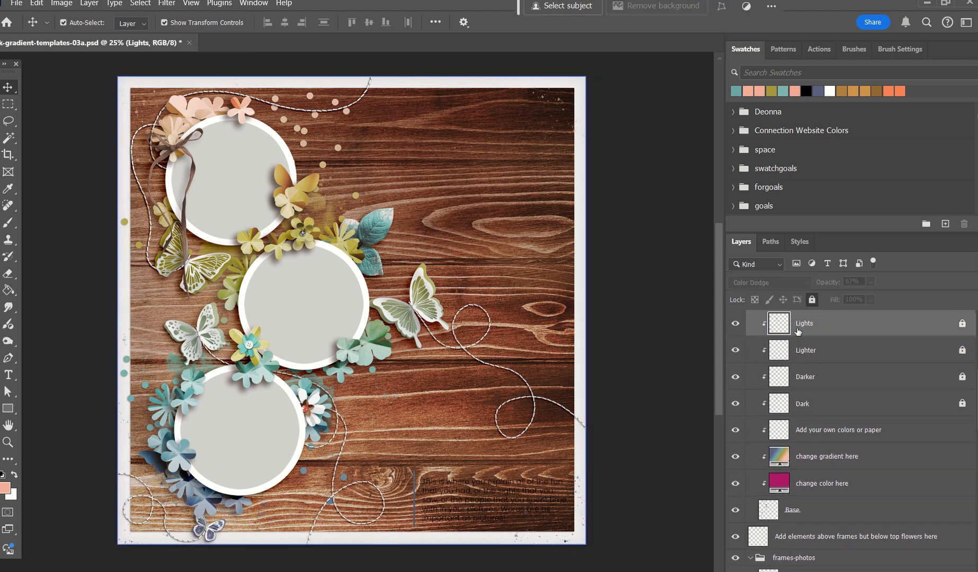
{"action": "left_click", "coordinate": [735, 324]}
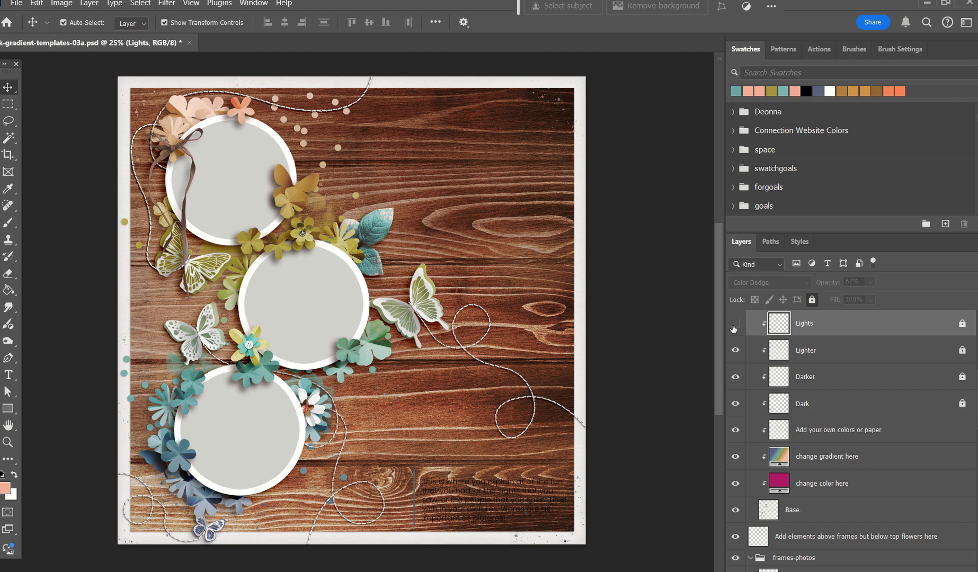
{"action": "left_click", "coordinate": [734, 327]}
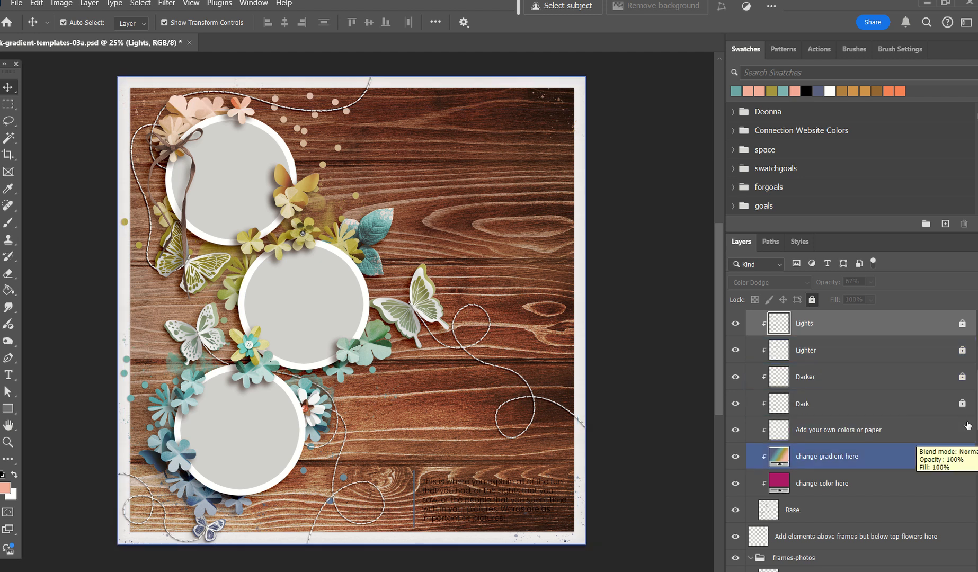
- Add two new empty layers and move them out of the top elements group to directly above it
{"action": "scroll", "coordinate": [795, 430], "scroll_direction": "up", "scroll_amount": 3}
{"action": "scroll", "coordinate": [848, 424], "scroll_direction": "up", "scroll_amount": 1}
{"action": "left_click", "coordinate": [827, 394]}
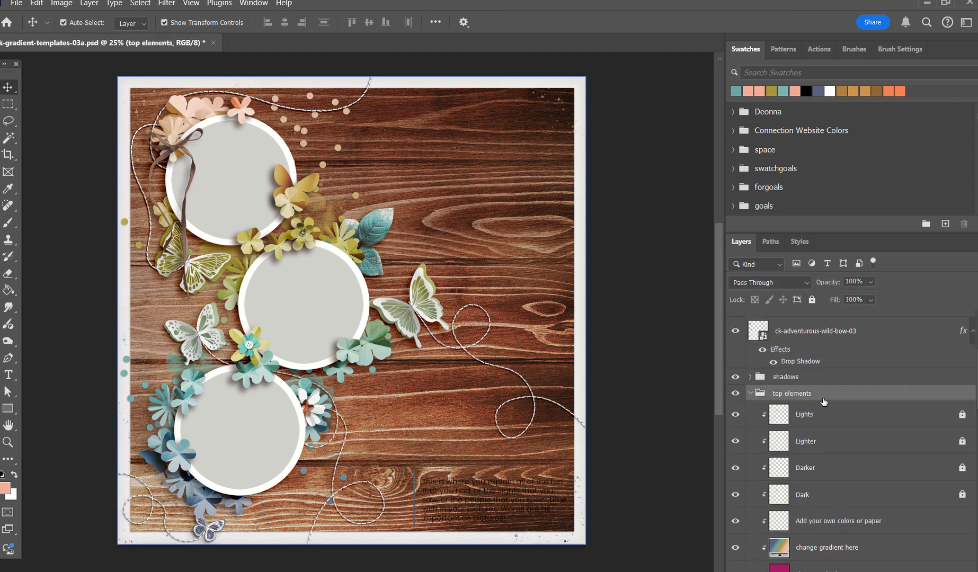
{"action": "left_click", "coordinate": [890, 571]}
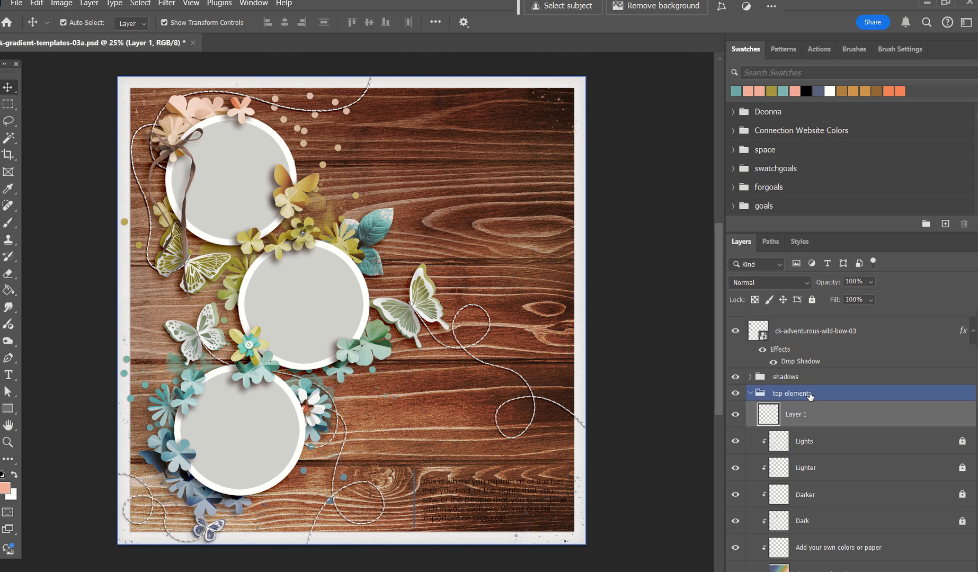
{"action": "left_click", "coordinate": [826, 394]}
{"action": "left_click", "coordinate": [890, 571]}
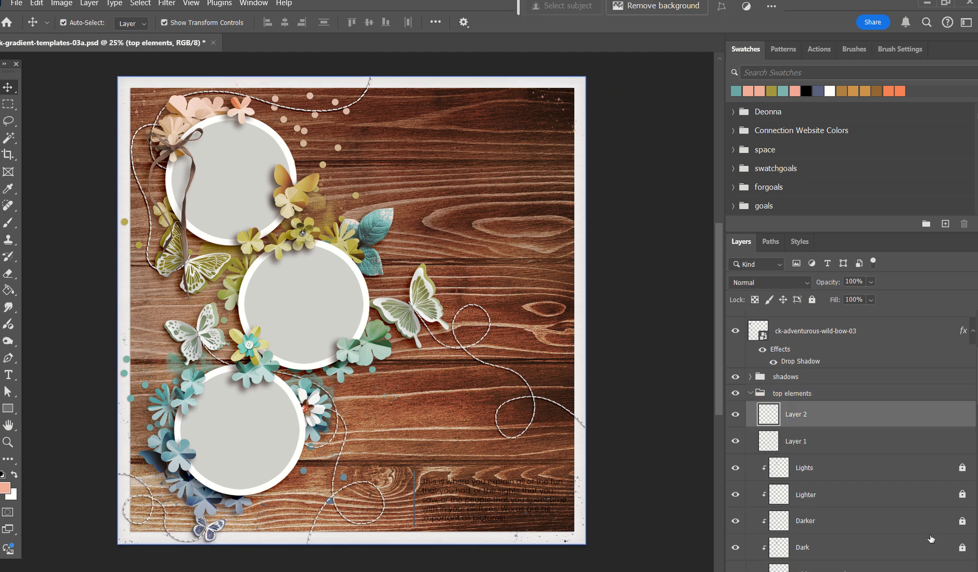
{"action": "left_click_drag", "start_coordinate": [804, 424], "coordinate": [795, 384]}
{"action": "left_click_drag", "start_coordinate": [820, 445], "coordinate": [810, 401]}
{"action": "left_click", "coordinate": [766, 399]}
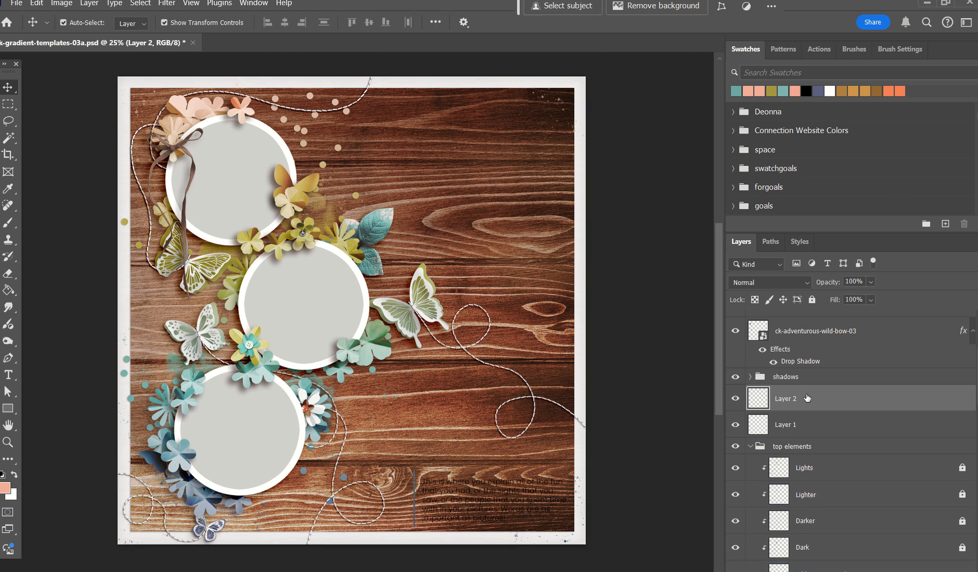
- Place ck-adventurous-wild-gem-08 on Layer 2 at about 64% scale, centred on the blue flower at the lower frame's left, with the drop shadow style
{"action": "left_click_drag", "start_coordinate": [304, 346], "coordinate": [176, 457]}
{"action": "key", "text": "Return"}
{"action": "key", "text": "ctrl+t"}
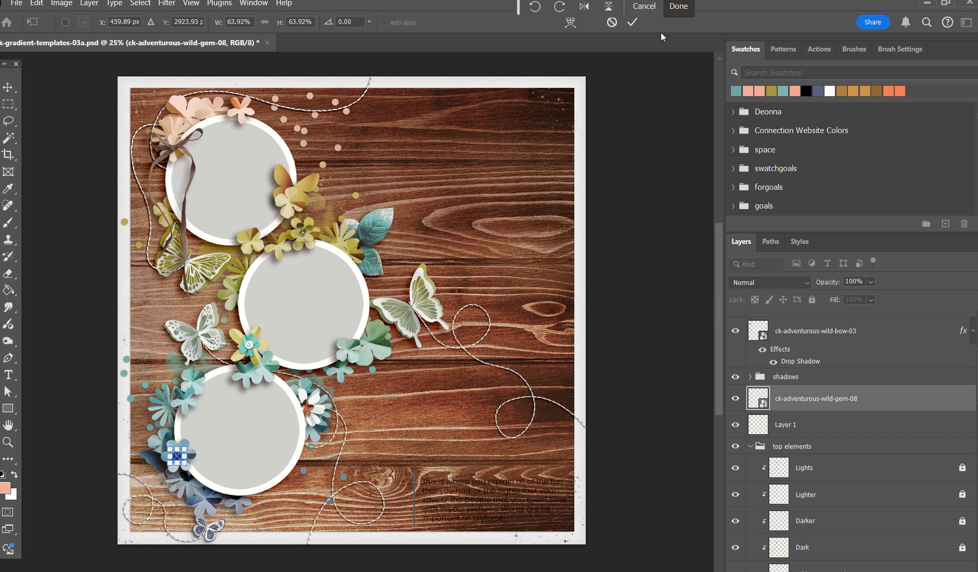
{"action": "left_click", "coordinate": [632, 23]}
{"action": "left_click", "coordinate": [272, 458]}
{"action": "left_click_drag", "start_coordinate": [179, 458], "coordinate": [179, 455]}
{"action": "left_click", "coordinate": [796, 244]}
{"action": "left_click", "coordinate": [764, 480]}
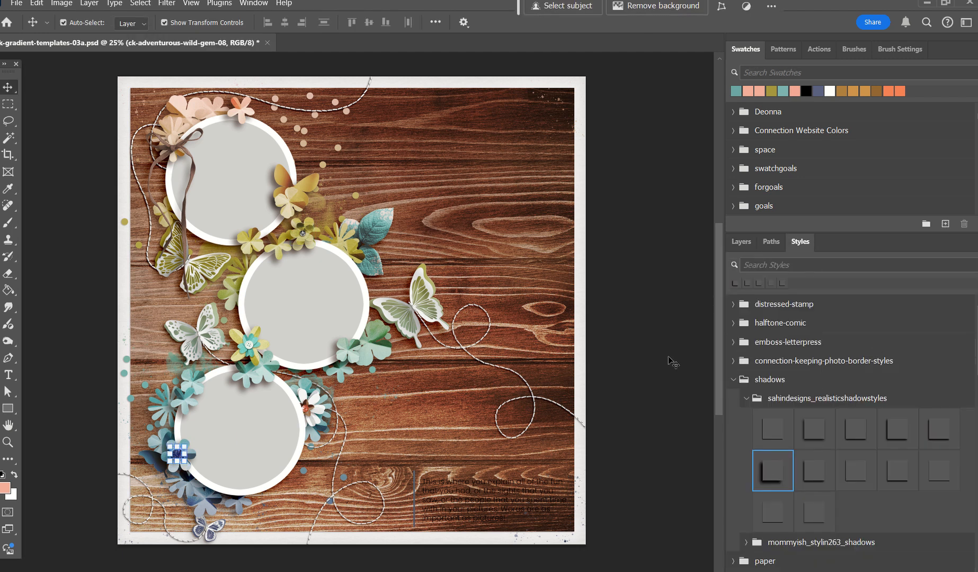
- Enlarge the layer list slightly and collapse the top elements and frames-photos groups
{"action": "left_click", "coordinate": [669, 357]}
{"action": "left_click_drag", "start_coordinate": [178, 454], "coordinate": [179, 455]}
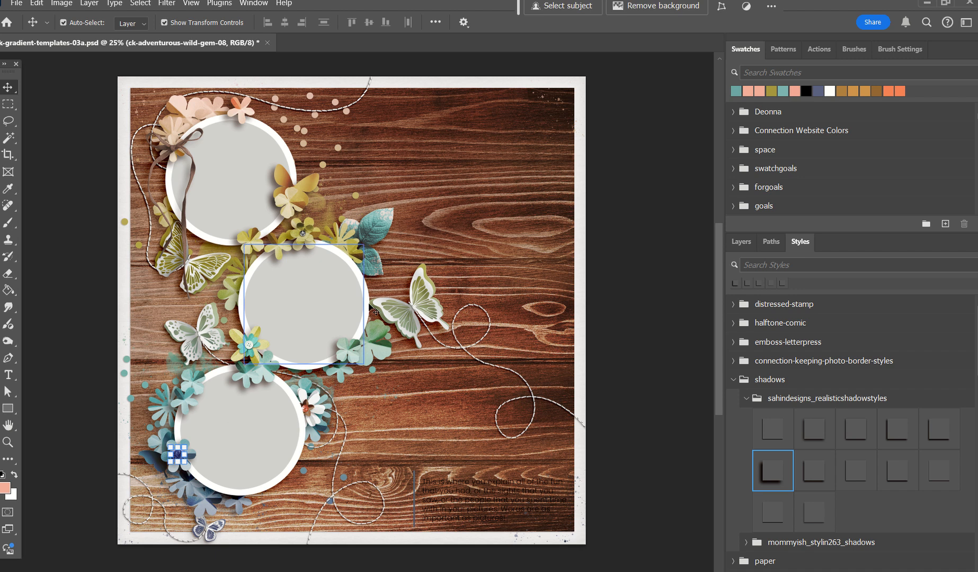
{"action": "left_click", "coordinate": [736, 241]}
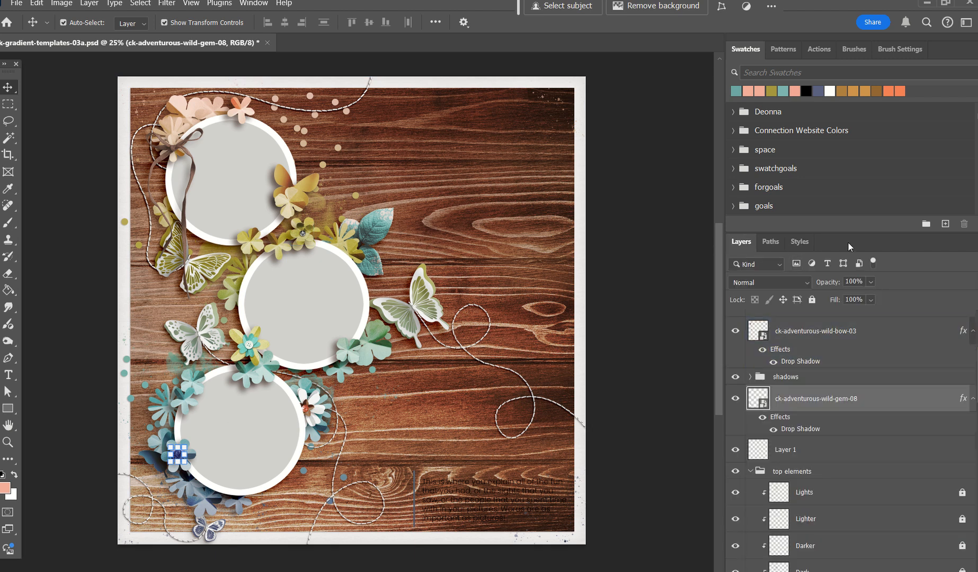
{"action": "left_click_drag", "start_coordinate": [848, 231], "coordinate": [847, 216]}
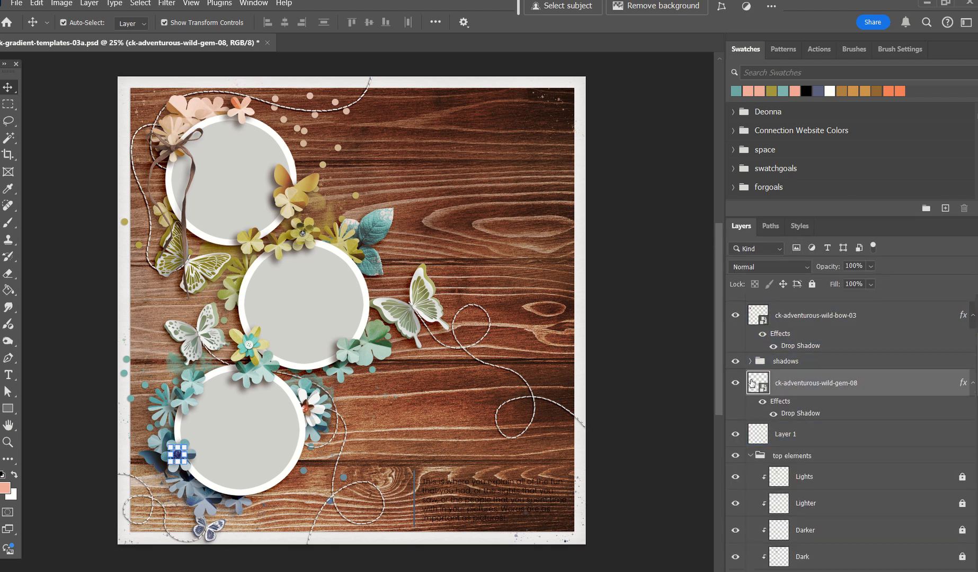
{"action": "left_click", "coordinate": [749, 457]}
{"action": "left_click", "coordinate": [749, 457]}
{"action": "scroll", "coordinate": [848, 423], "scroll_direction": "down", "scroll_amount": 3}
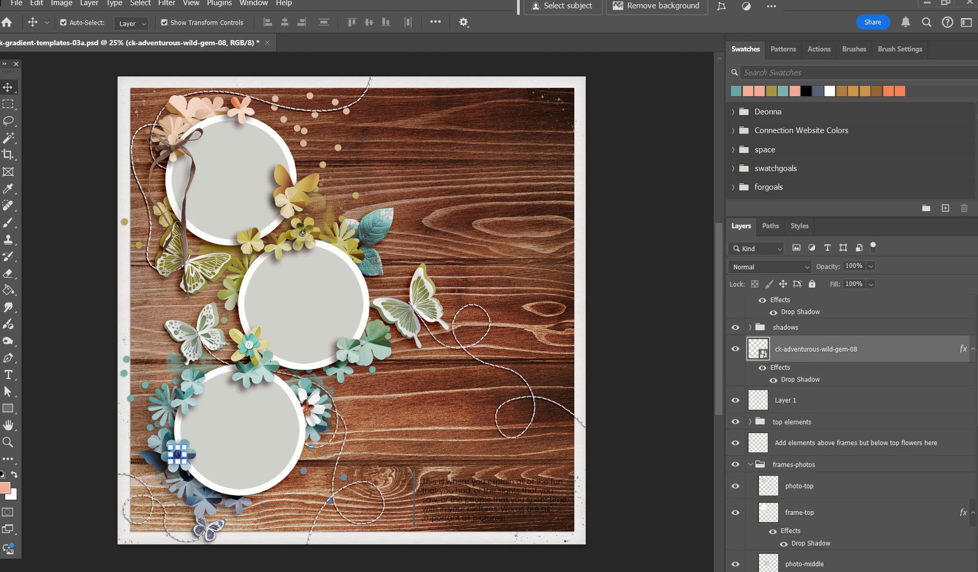
{"action": "scroll", "coordinate": [848, 424], "scroll_direction": "down", "scroll_amount": 1}
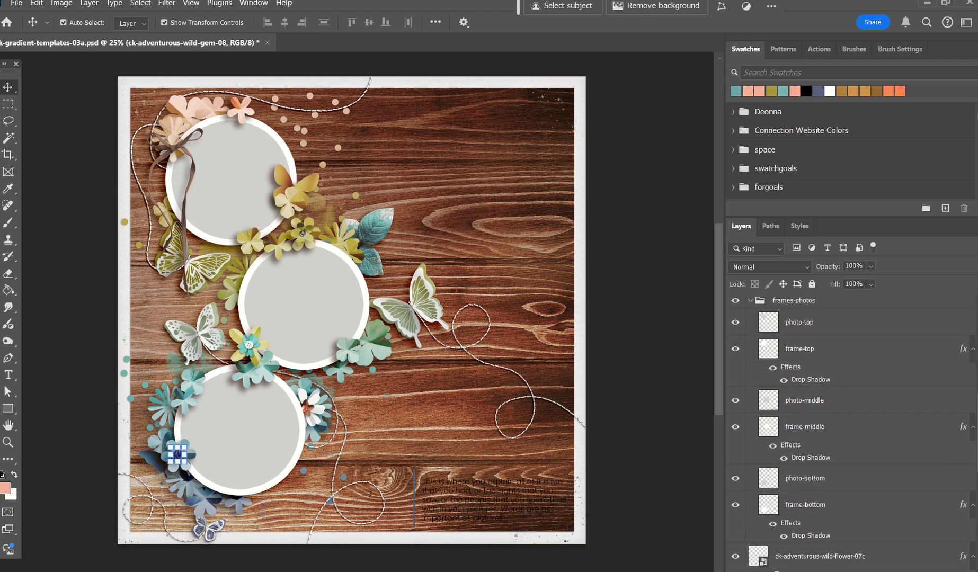
{"action": "left_click", "coordinate": [751, 302]}
- Open the gradient fill in the above-paint-below frames group and set its angle to about -135.84°
{"action": "left_click", "coordinate": [755, 406]}
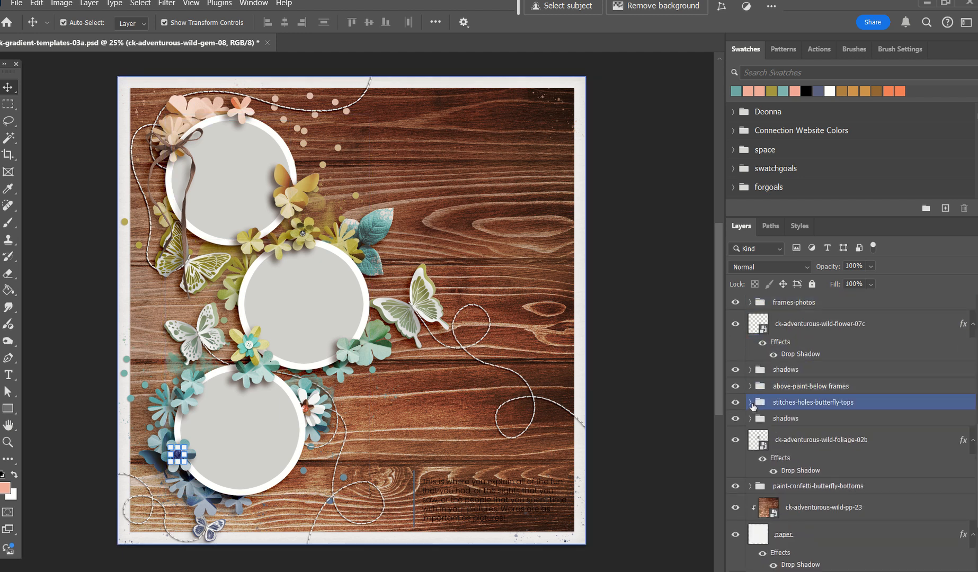
{"action": "left_click", "coordinate": [751, 404]}
{"action": "left_click", "coordinate": [751, 405]}
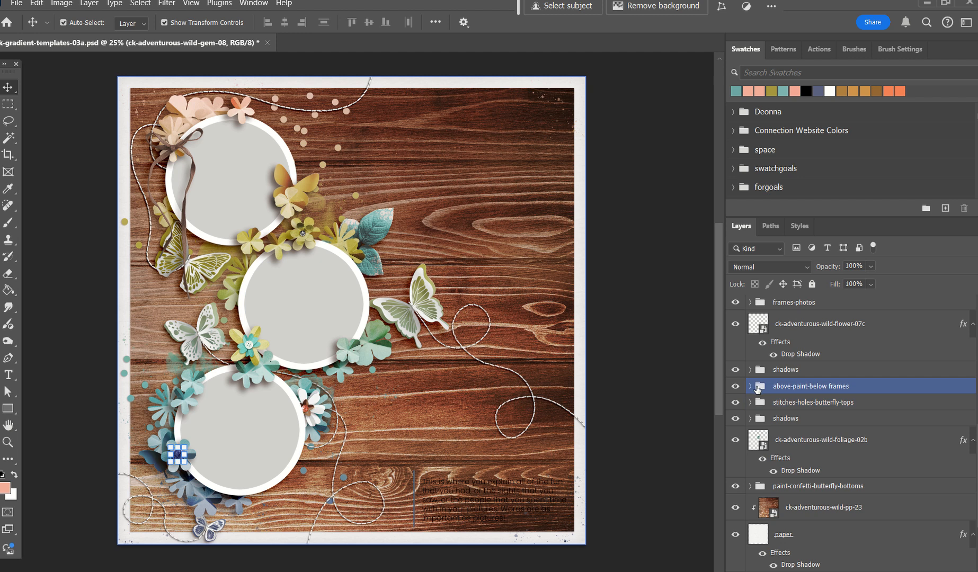
{"action": "left_click", "coordinate": [751, 388]}
{"action": "scroll", "coordinate": [847, 450], "scroll_direction": "down", "scroll_amount": 3}
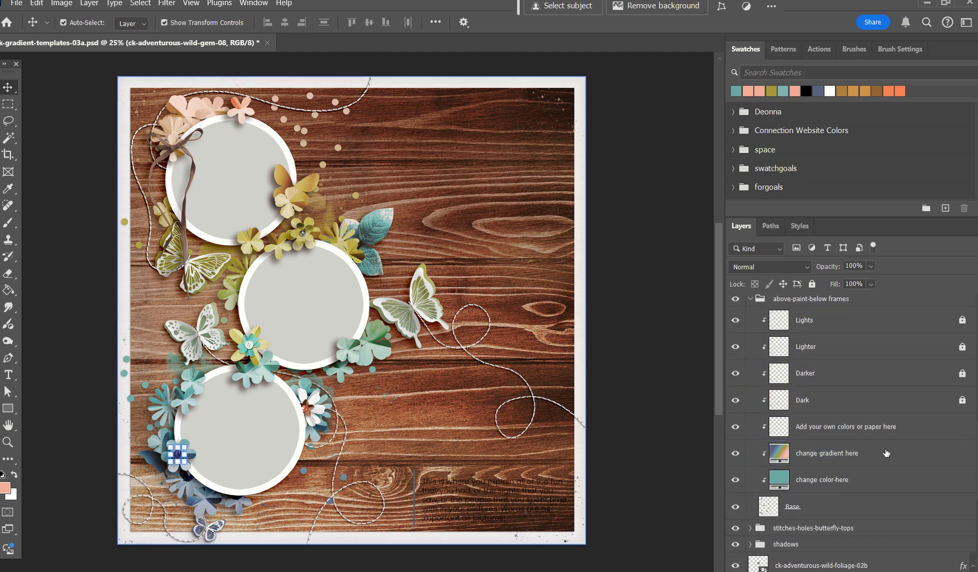
{"action": "double_click", "coordinate": [779, 453]}
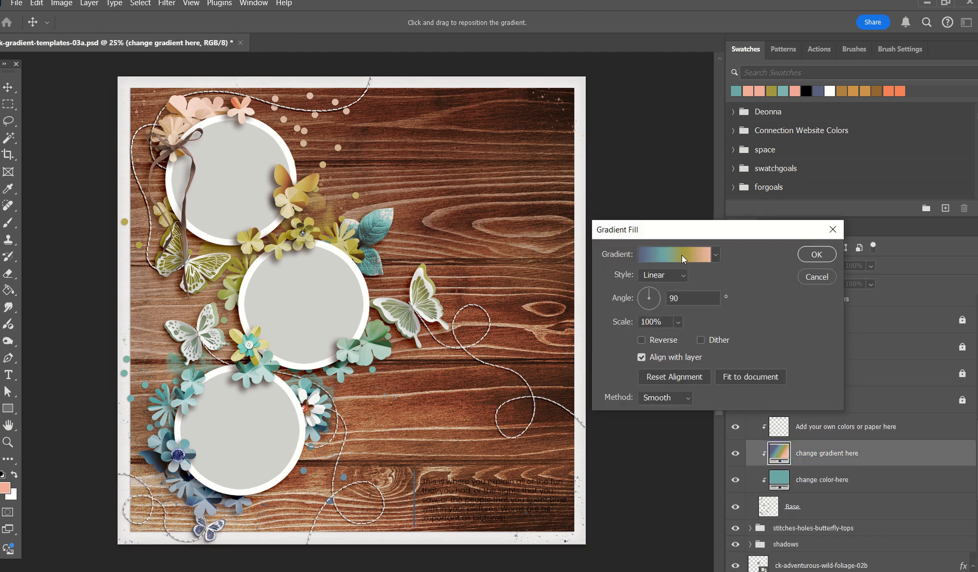
{"action": "left_click_drag", "start_coordinate": [649, 286], "coordinate": [634, 303]}
{"action": "left_click", "coordinate": [640, 306]}
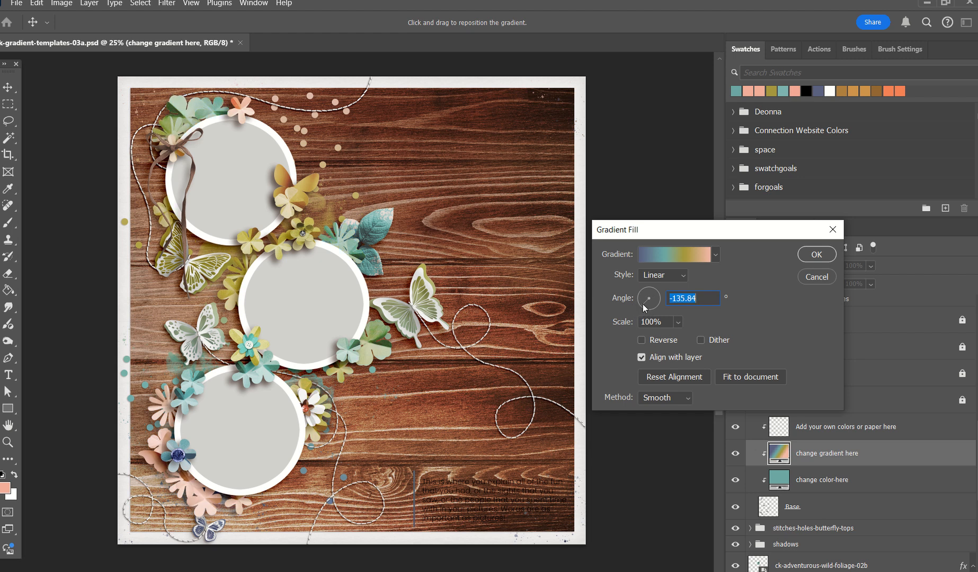
- Try other angles for the flower gradient, including about -71.87°, -60.24°, 65.57°, 125.61°, -162.6° and -91.93°
{"action": "left_click", "coordinate": [648, 308]}
{"action": "left_click", "coordinate": [652, 309]}
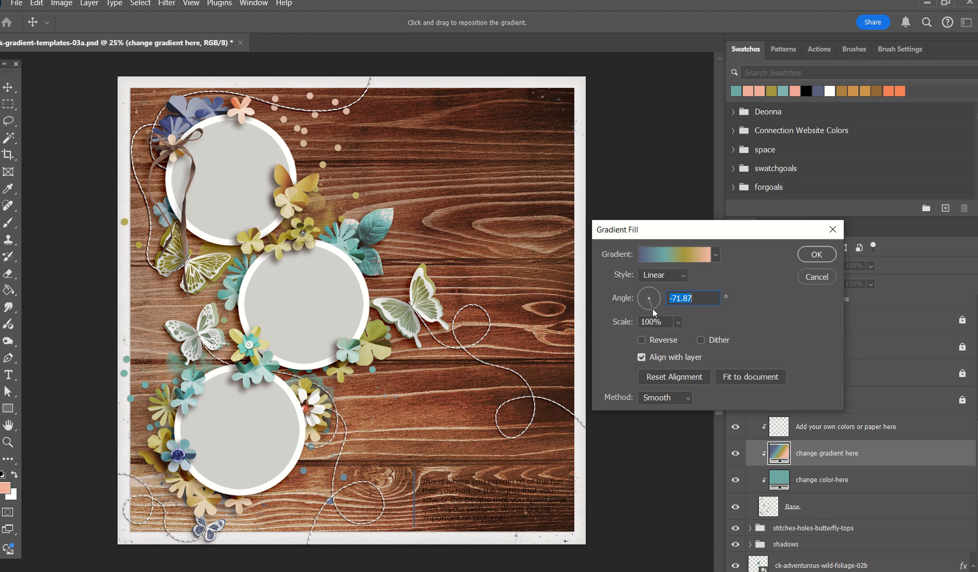
{"action": "left_click", "coordinate": [655, 309]}
{"action": "left_click", "coordinate": [655, 306]}
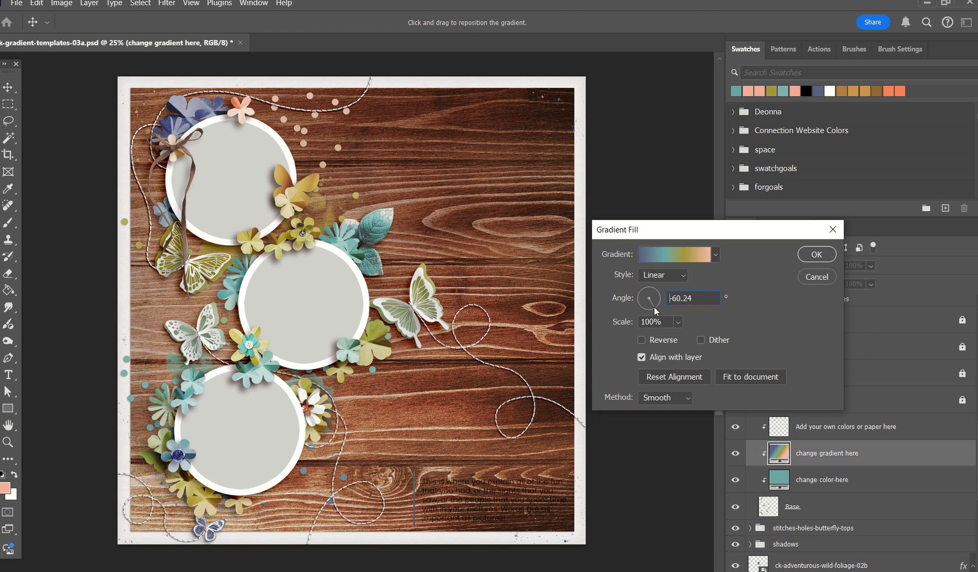
{"action": "left_click", "coordinate": [656, 302]}
{"action": "left_click", "coordinate": [657, 293]}
{"action": "left_click", "coordinate": [655, 290]}
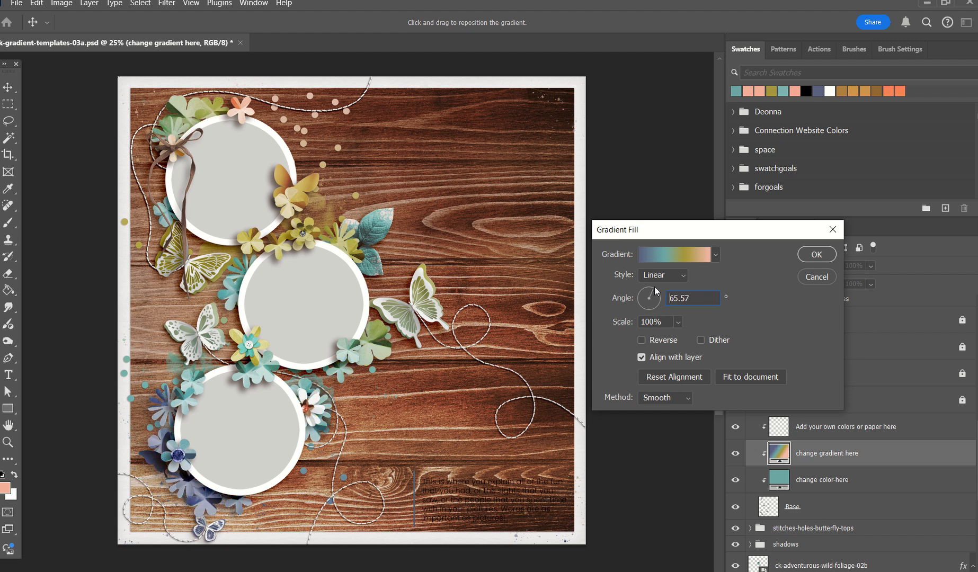
{"action": "left_click", "coordinate": [653, 288]}
{"action": "left_click", "coordinate": [646, 290]}
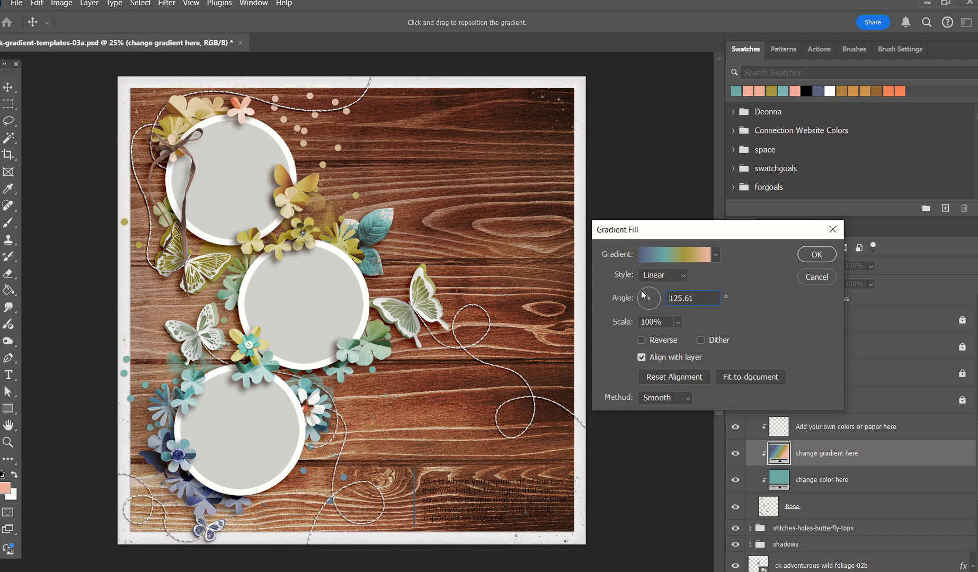
{"action": "left_click", "coordinate": [644, 293]}
{"action": "left_click", "coordinate": [643, 295]}
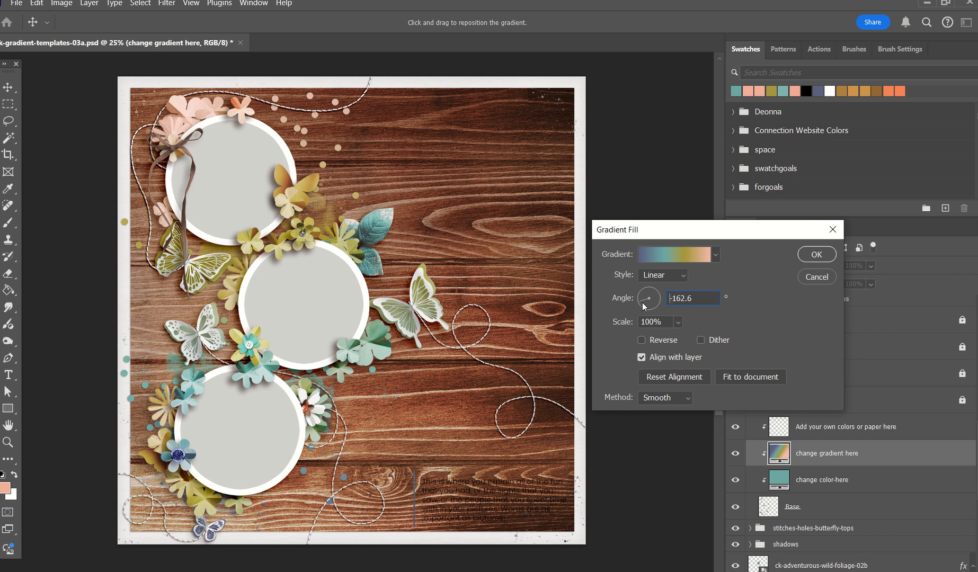
{"action": "left_click_drag", "start_coordinate": [642, 303], "coordinate": [648, 310]}
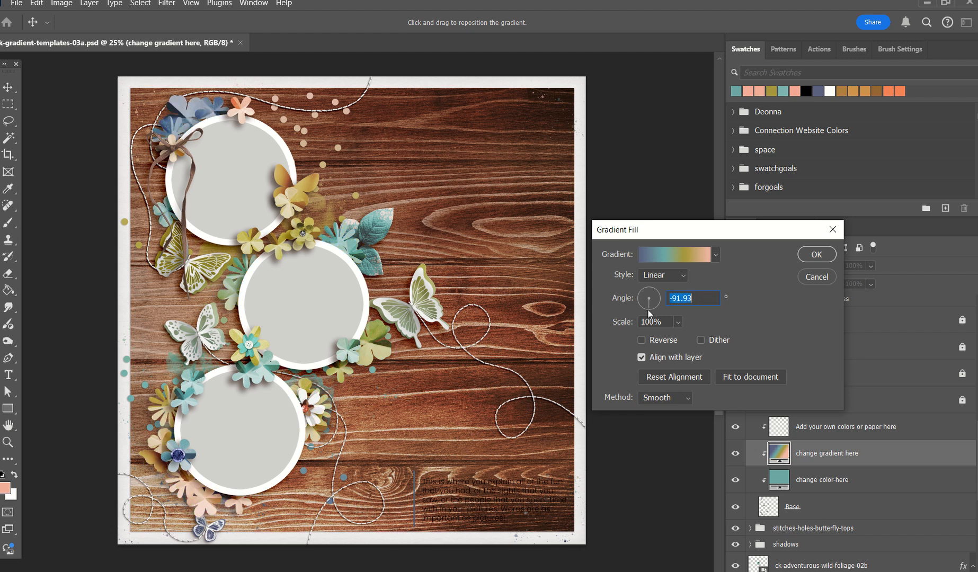
- Point the gradient's angle diagonally down to the left, apply the fill, and collapse the above-paint-below frames group
{"action": "left_click", "coordinate": [642, 304]}
{"action": "left_click", "coordinate": [816, 255]}
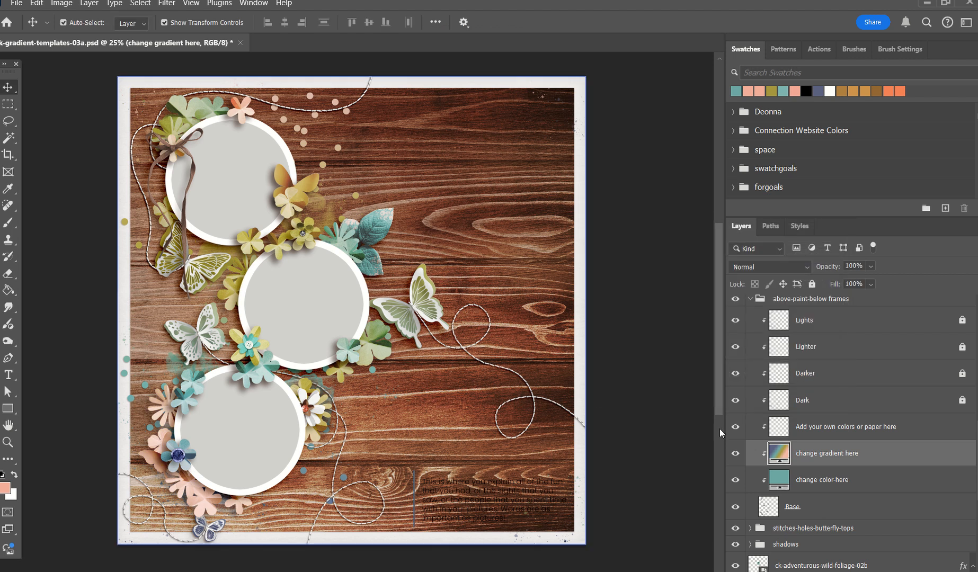
{"action": "left_click", "coordinate": [751, 300]}
- Add a slate-blue solid colour fill above the first Stitches layer in stitches-holes-butterfly-tops and clip it to that layer
{"action": "left_click", "coordinate": [758, 320]}
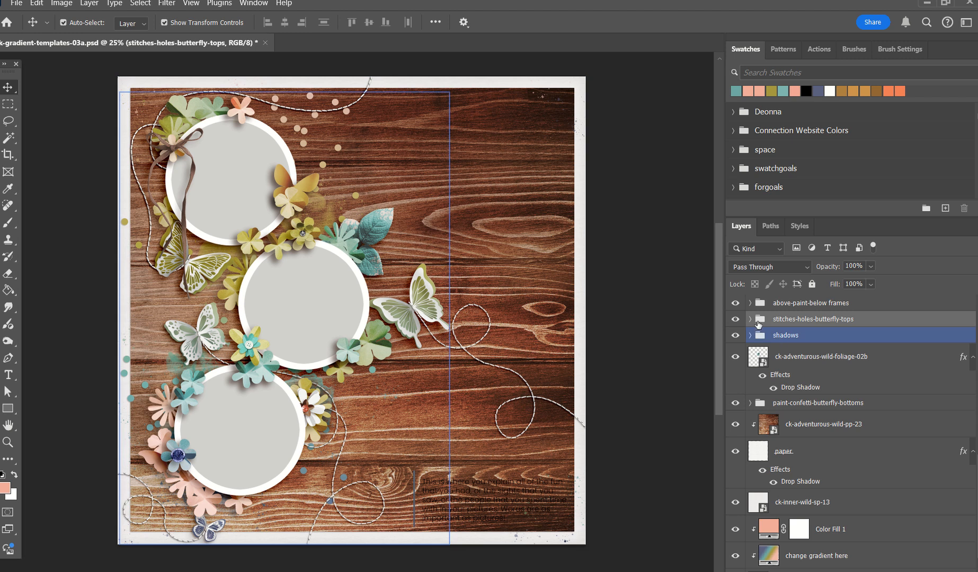
{"action": "left_click", "coordinate": [751, 319]}
{"action": "left_click", "coordinate": [841, 424]}
{"action": "left_click", "coordinate": [824, 367]}
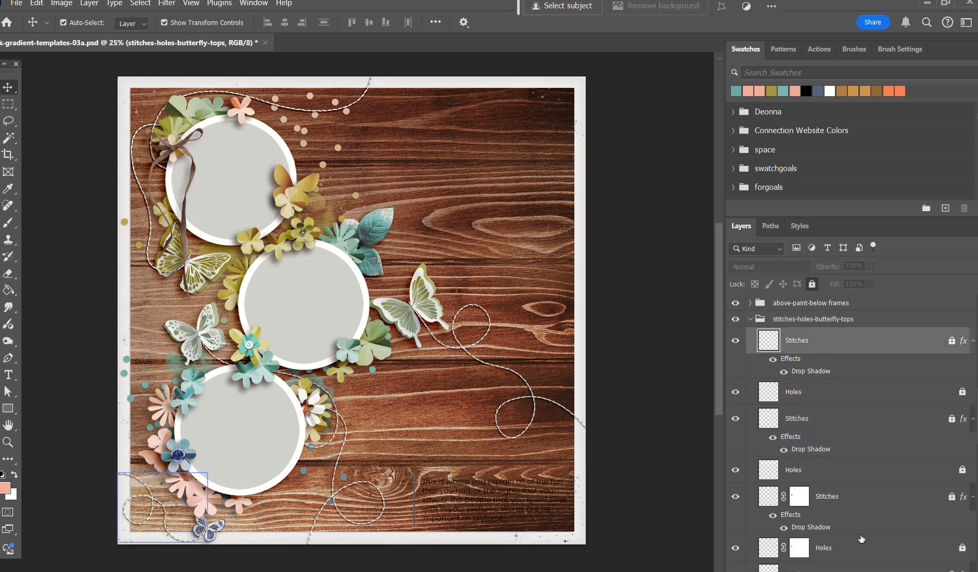
{"action": "left_click", "coordinate": [907, 571]}
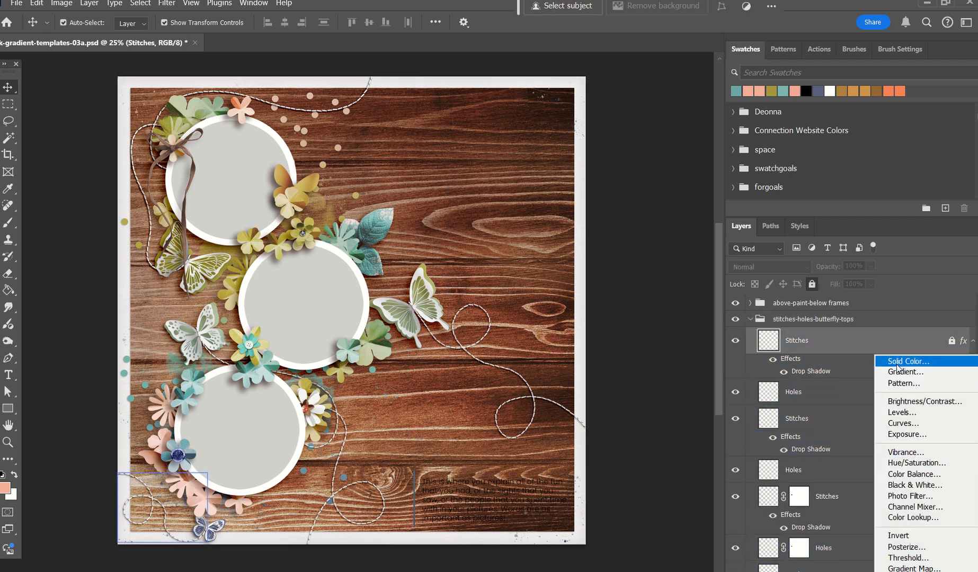
{"action": "left_click", "coordinate": [907, 361]}
{"action": "left_click", "coordinate": [818, 91]}
{"action": "left_click", "coordinate": [870, 289]}
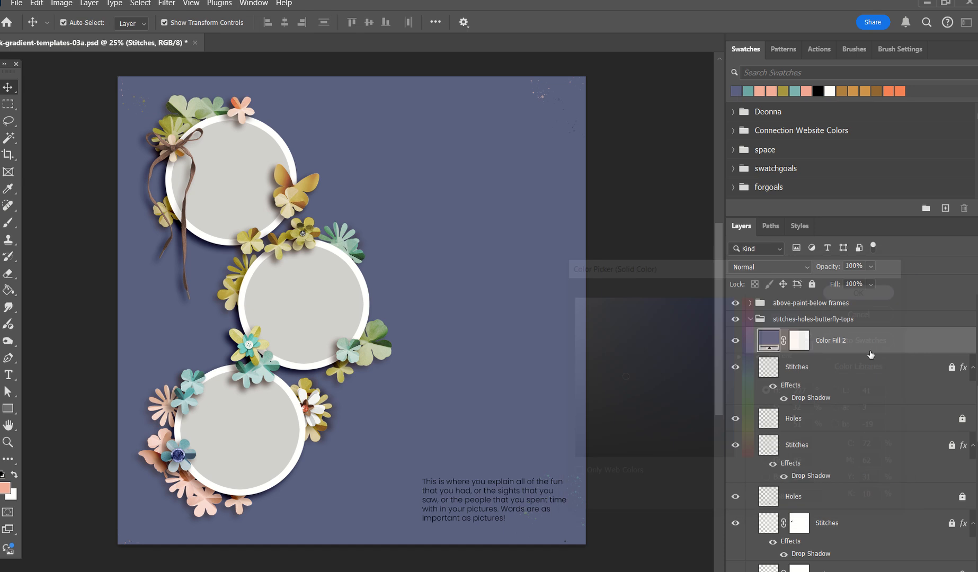
{"action": "left_click", "coordinate": [860, 352], "text": "alt"}
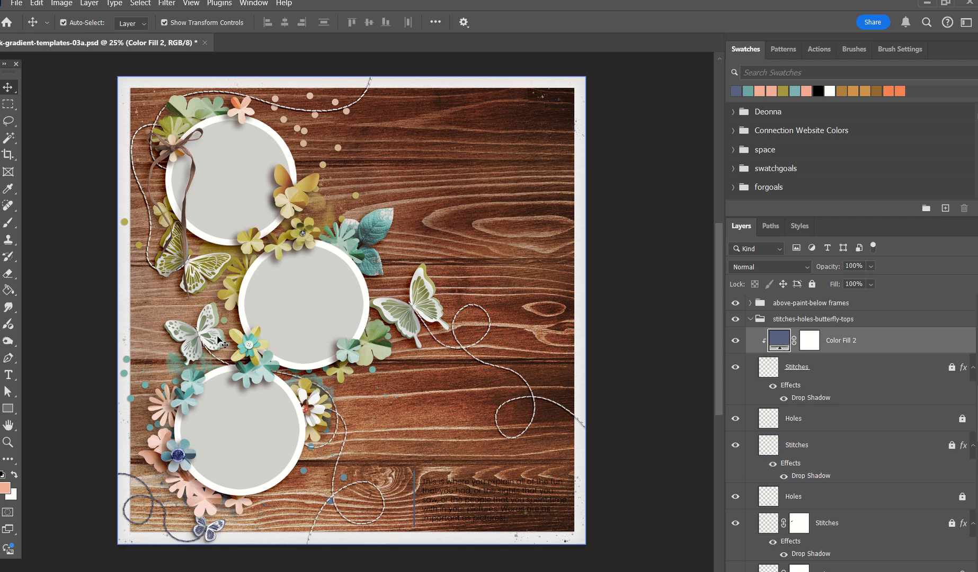
- Find the Stitches layer for the thread right of the lower frame and clip an olive solid colour fill (#a7973a) to it
{"action": "left_click", "coordinate": [221, 364]}
{"action": "left_click", "coordinate": [809, 430]}
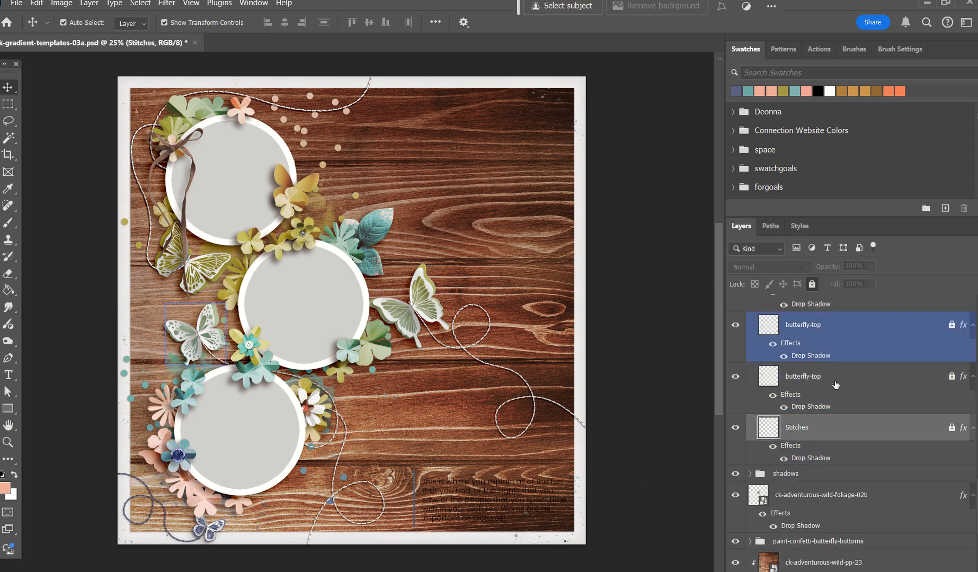
{"action": "scroll", "coordinate": [835, 385], "scroll_direction": "up", "scroll_amount": 3}
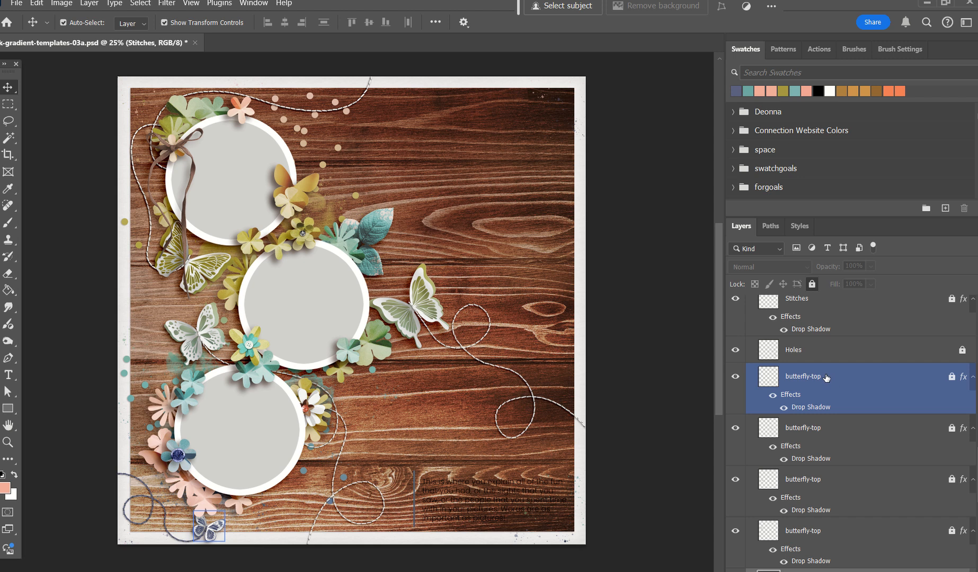
{"action": "scroll", "coordinate": [816, 365], "scroll_direction": "up", "scroll_amount": 2}
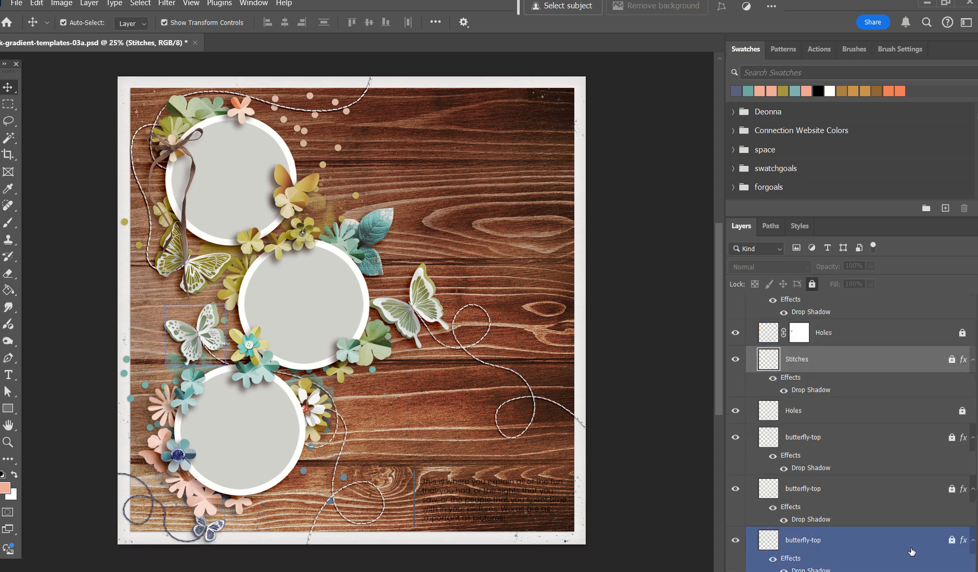
{"action": "scroll", "coordinate": [874, 382], "scroll_direction": "up", "scroll_amount": 5}
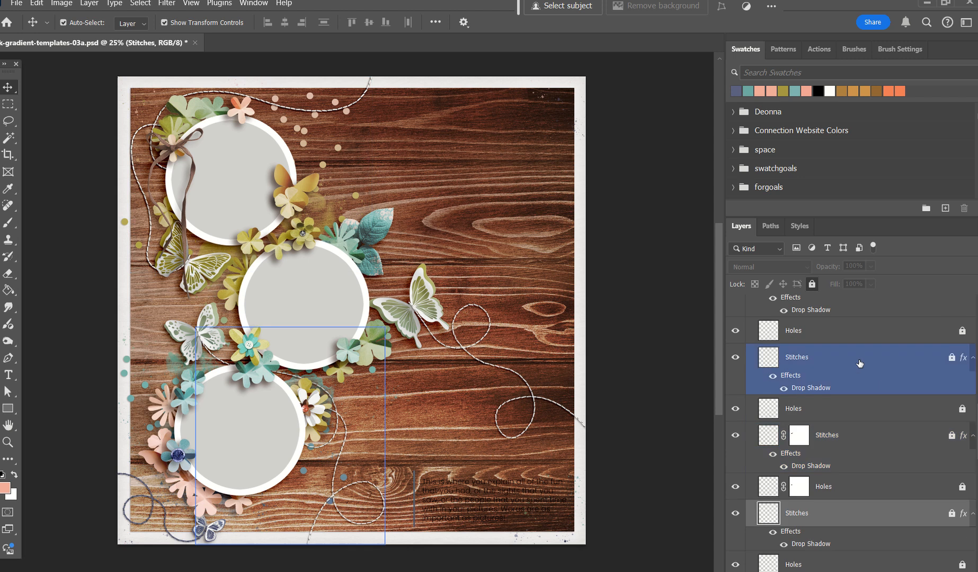
{"action": "left_click", "coordinate": [850, 359]}
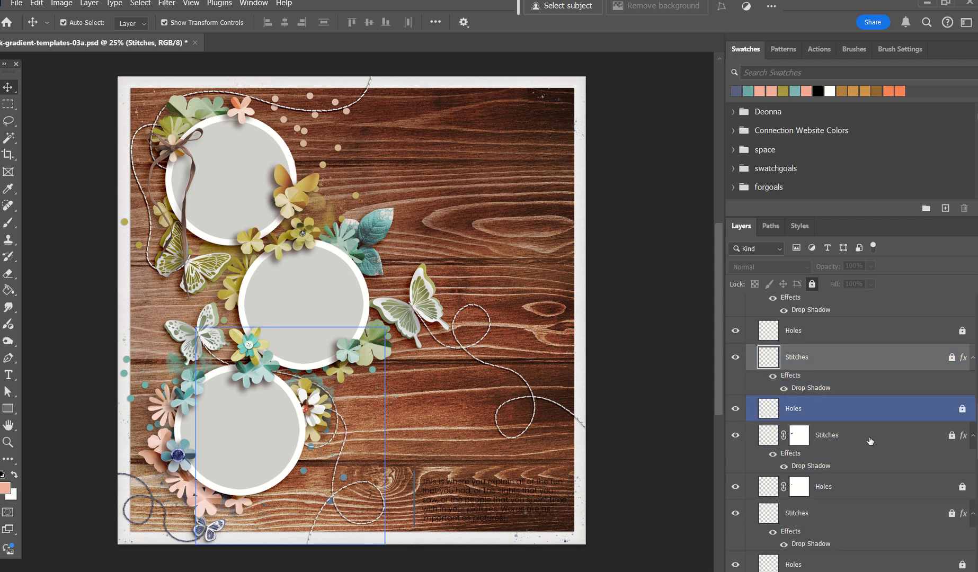
{"action": "left_click", "coordinate": [874, 571]}
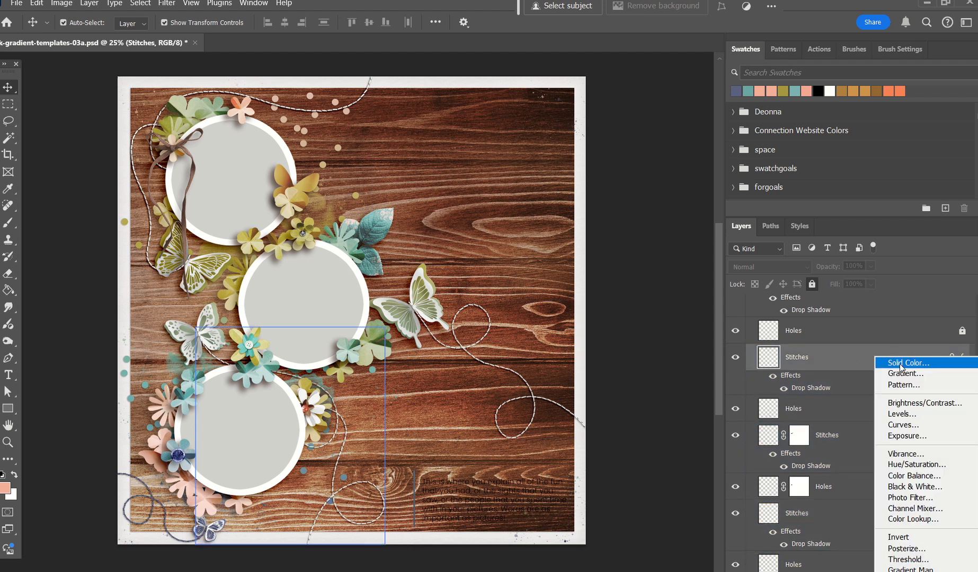
{"action": "left_click", "coordinate": [899, 364]}
{"action": "left_click", "coordinate": [783, 90]}
{"action": "left_click", "coordinate": [865, 289]}
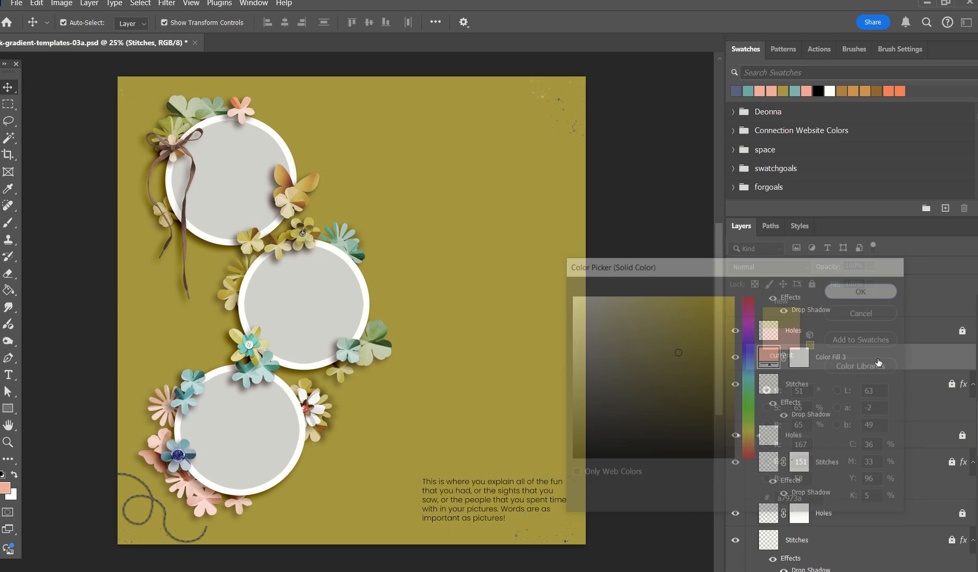
{"action": "key", "text": "ctrl+alt+g"}
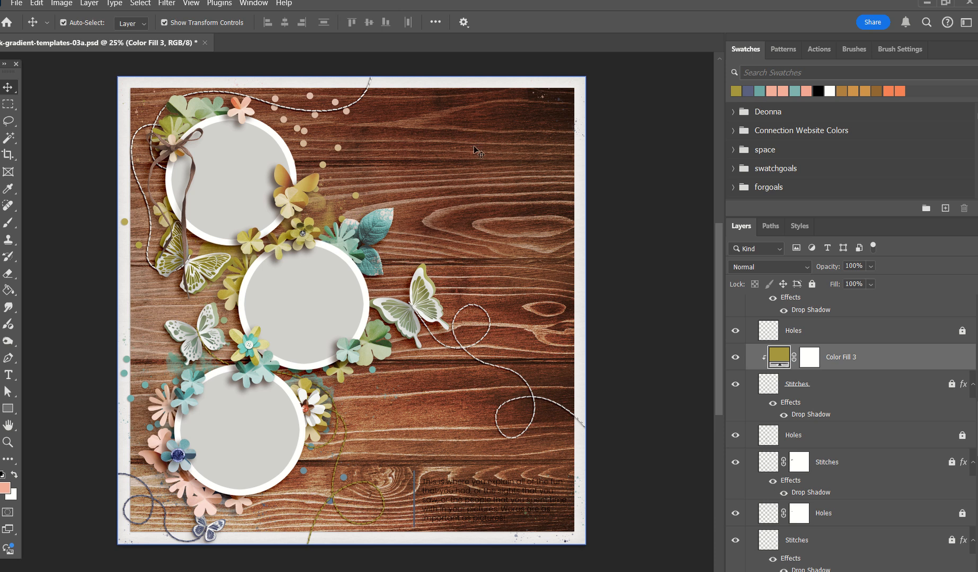
{"action": "left_click", "coordinate": [697, 218]}
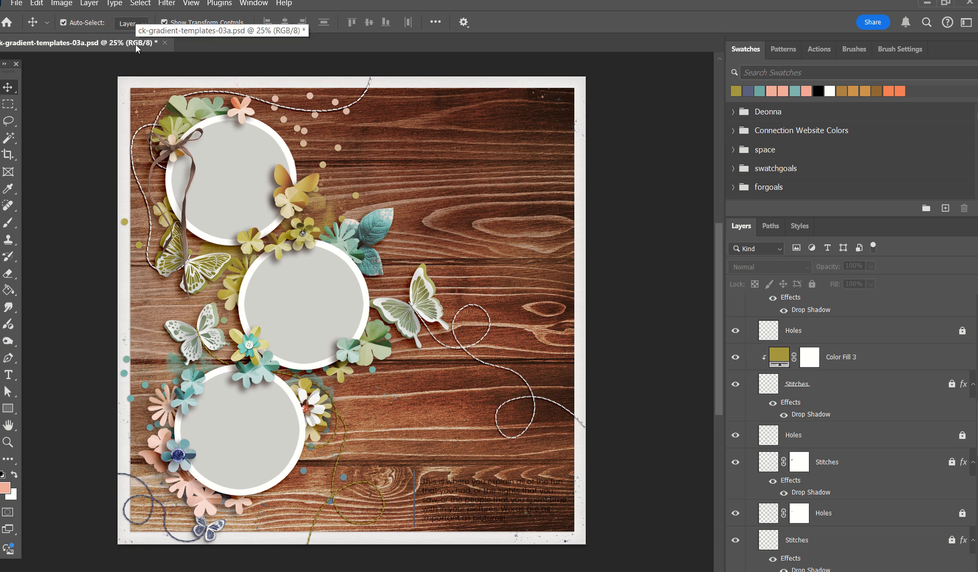
{"action": "mouse_move", "coordinate": [553, 9]}
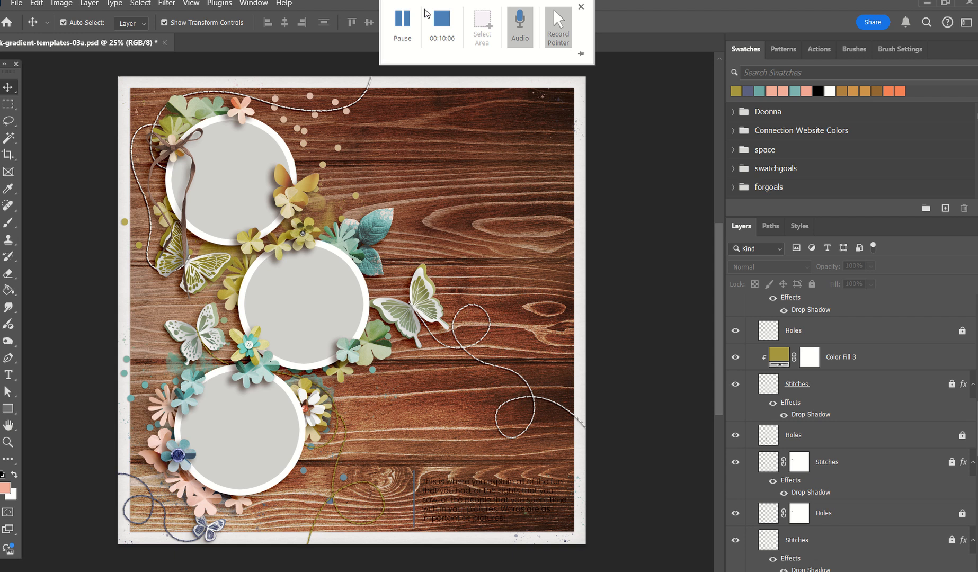